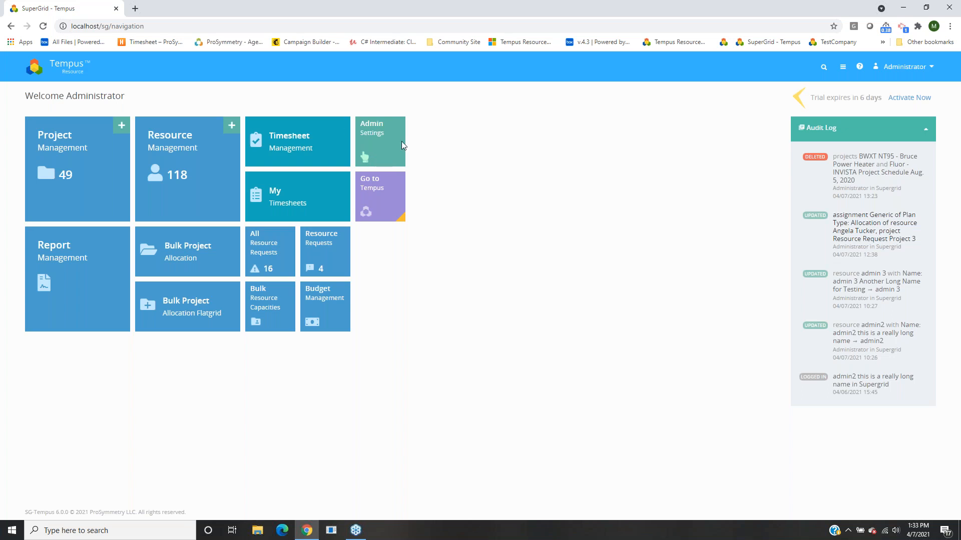
Open Role Management from Admin Settings and scroll the permission grid to the right.
{"action": "left_click", "coordinate": [370, 148]}
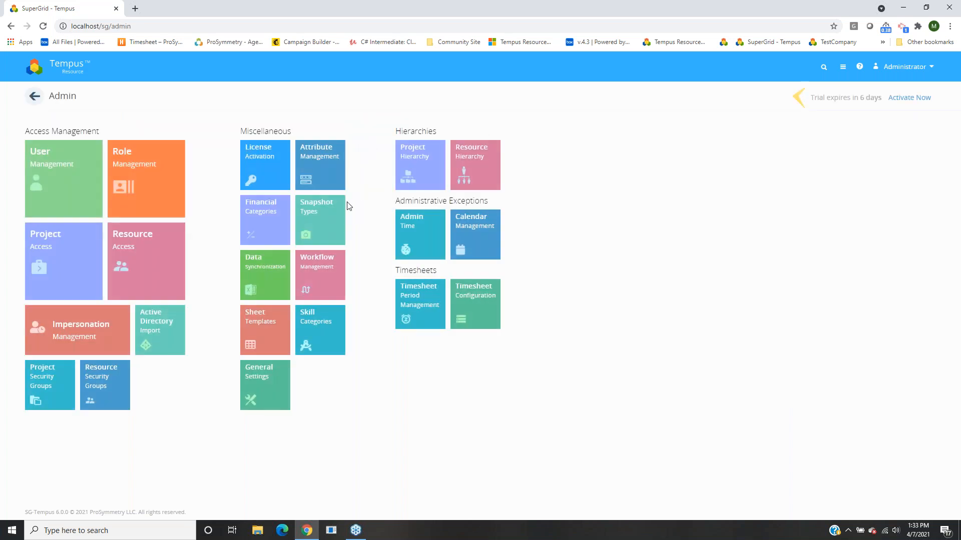
{"action": "left_click", "coordinate": [133, 203]}
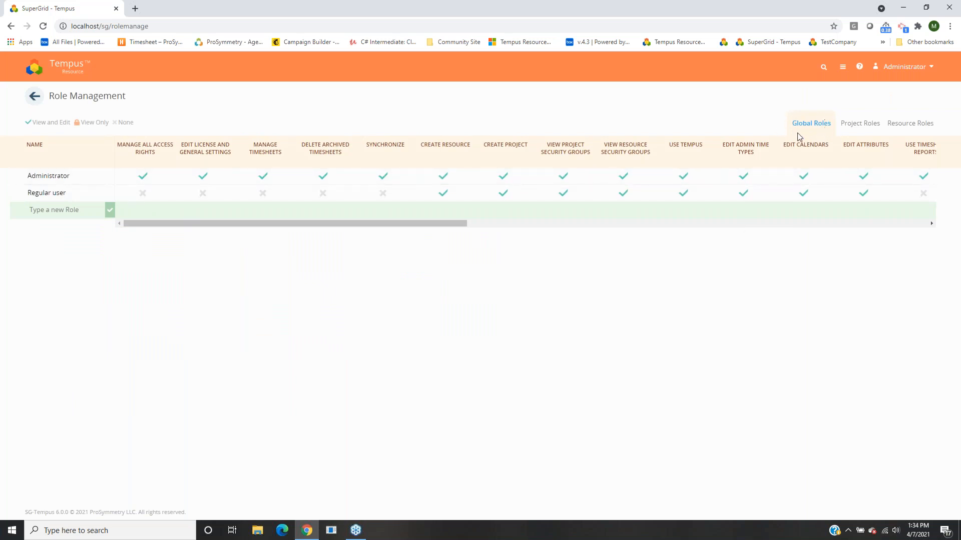
{"action": "left_click_drag", "start_coordinate": [445, 223], "coordinate": [918, 211]}
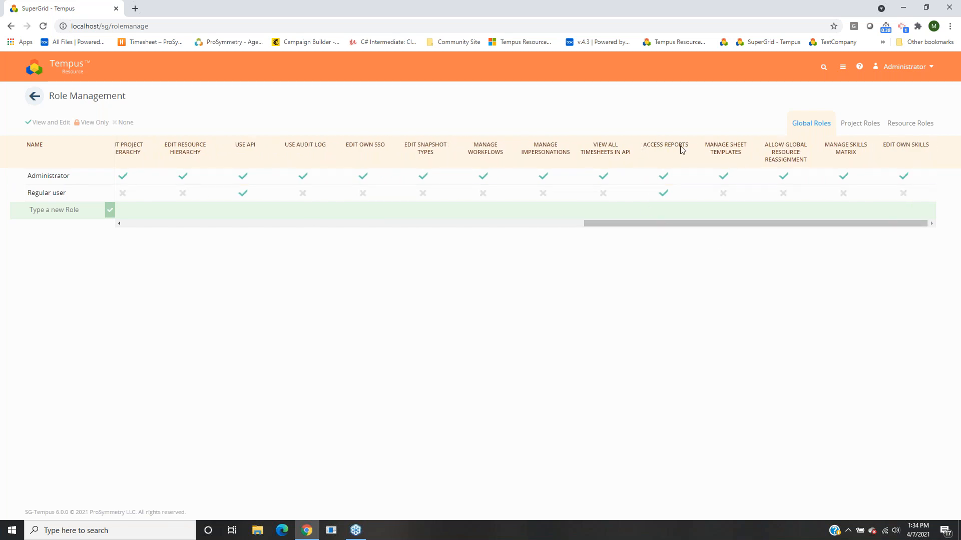
Add a new global role named 'New Role'.
{"action": "left_click", "coordinate": [95, 210]}
{"action": "type", "text": "New Role"}
{"action": "key", "text": "Return"}
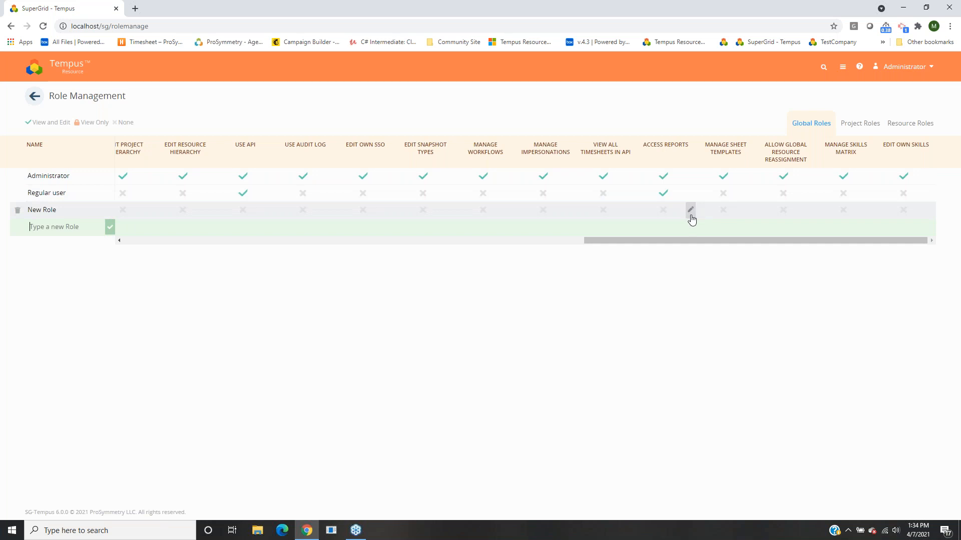
Try setting New Role's Access Reports permission to View, then cancel without saving.
{"action": "left_click", "coordinate": [690, 211]}
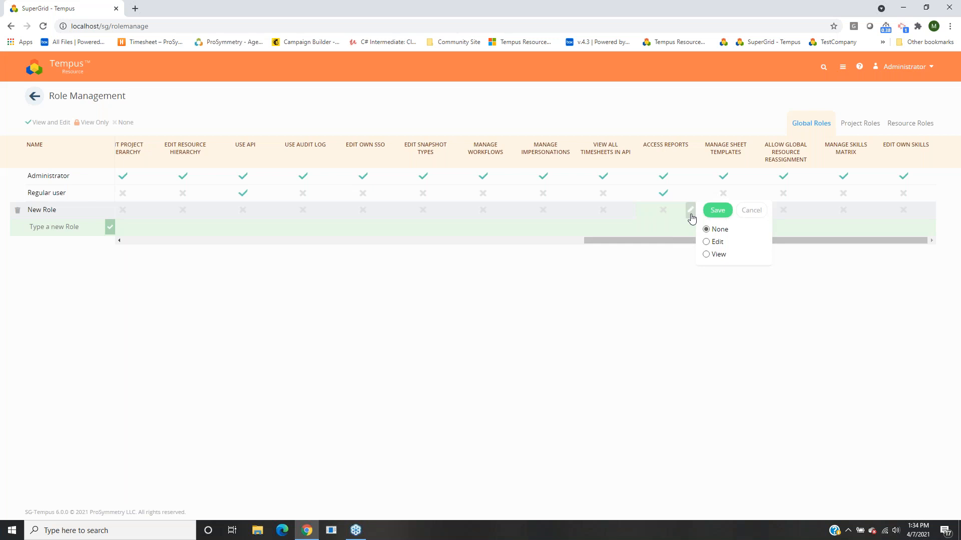
{"action": "left_click", "coordinate": [718, 257]}
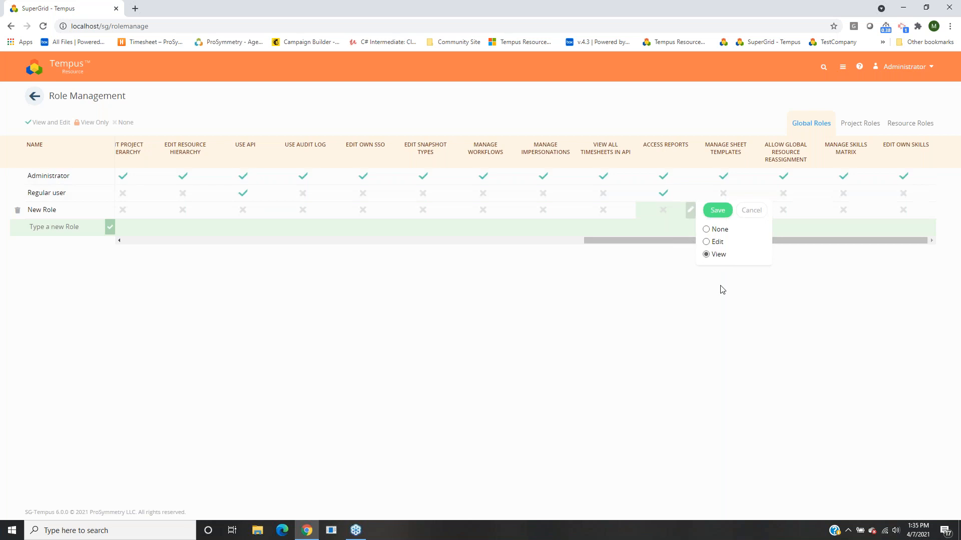
{"action": "left_click", "coordinate": [749, 210]}
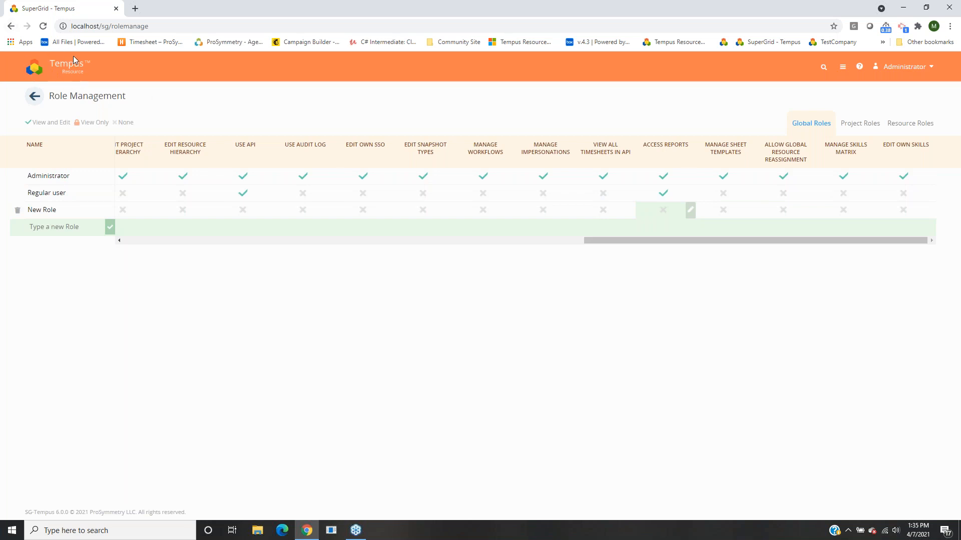
Return to the dashboard and open Report Management.
{"action": "left_click", "coordinate": [60, 70]}
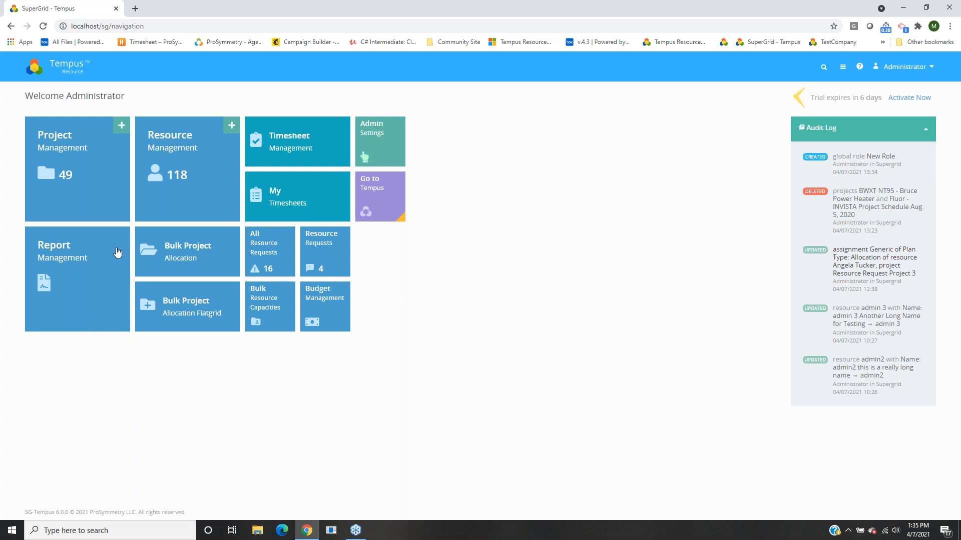
{"action": "left_click", "coordinate": [89, 271]}
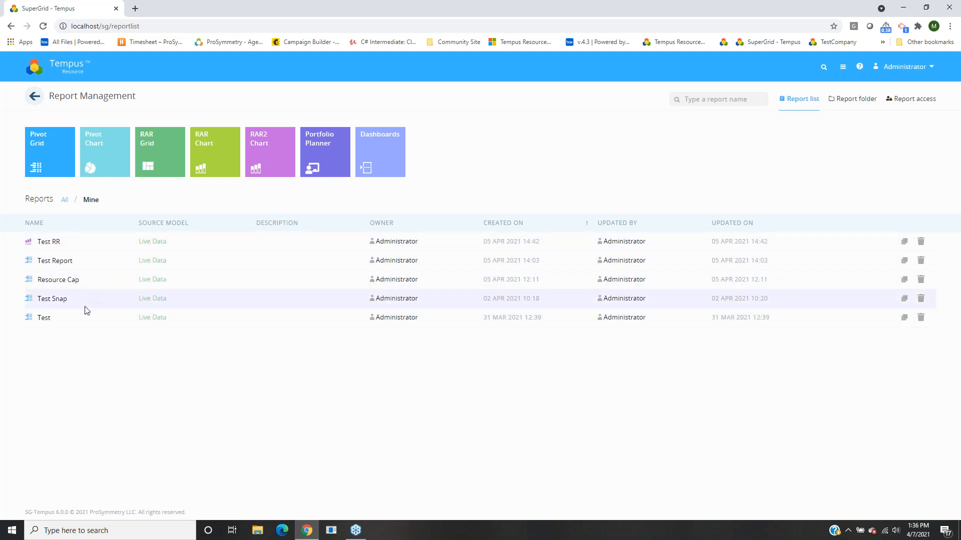
Switch the reports filter to All so System reports are listed too.
{"action": "left_click", "coordinate": [65, 200]}
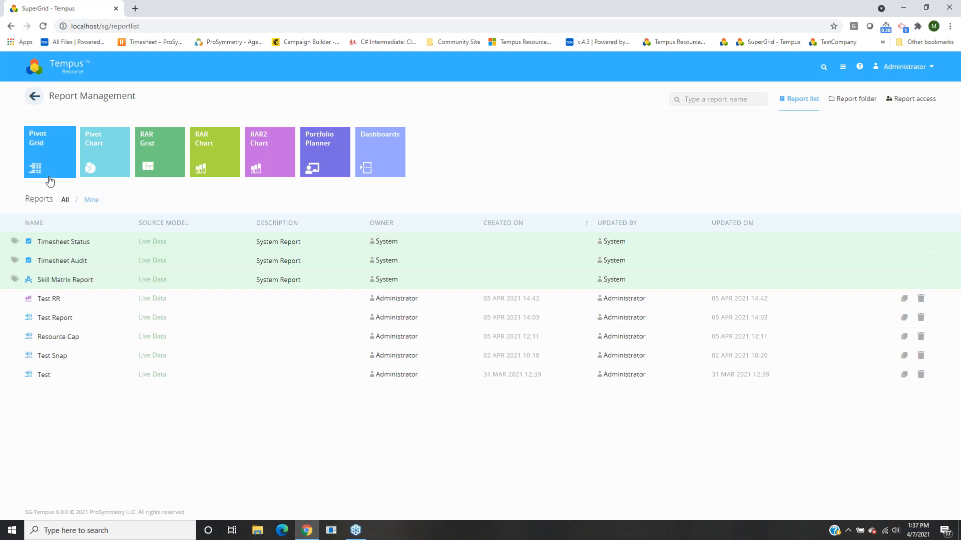
Start a new Pivot Grid report.
{"action": "left_click", "coordinate": [50, 139]}
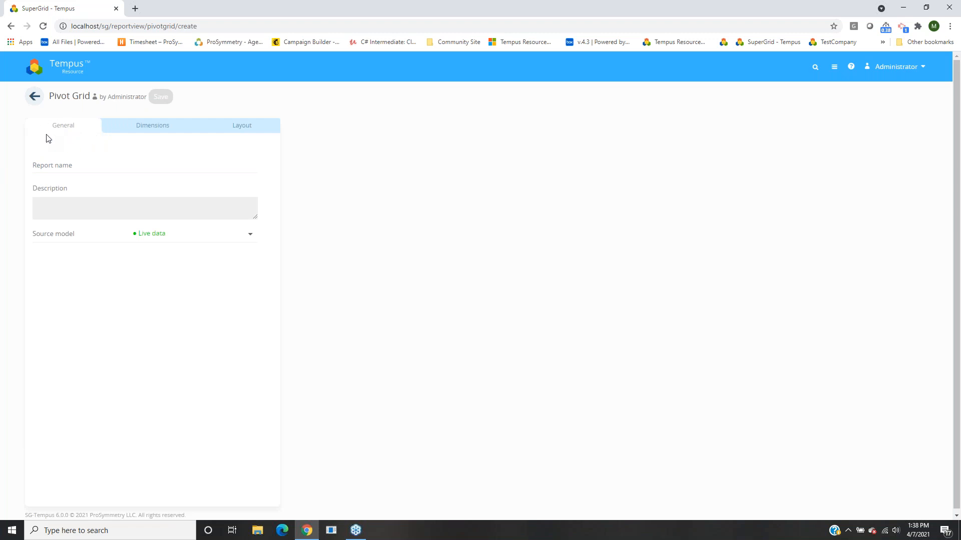
Name the report 'Allocation By Project then Resource'.
{"action": "left_click", "coordinate": [126, 170]}
{"action": "type", "text": "Allocation "}
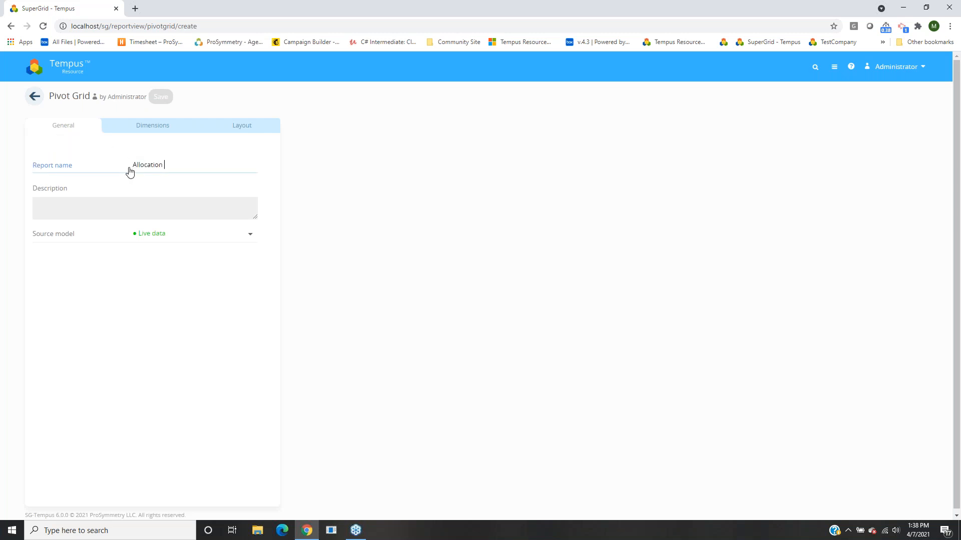
{"action": "type", "text": "By Project then Resource"}
{"action": "left_click", "coordinate": [312, 199]}
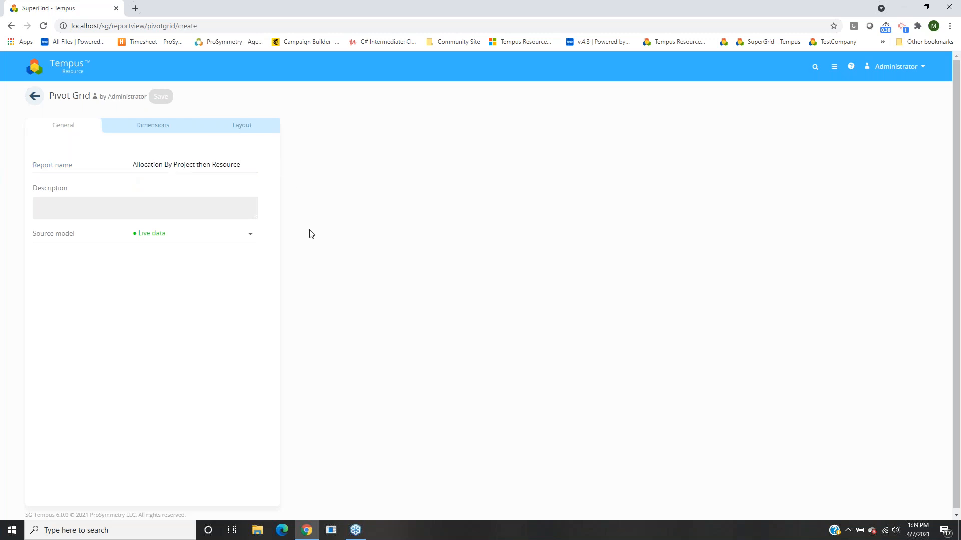
Enter the description 'Viewing Allocation at a Monthly by Project and then by Resource'.
{"action": "left_click", "coordinate": [143, 217]}
{"action": "type", "text": "Viewing Allocation at a Monthly by Prjec"}
{"action": "key", "text": "BackSpace"}
{"action": "key", "text": "BackSpace"}
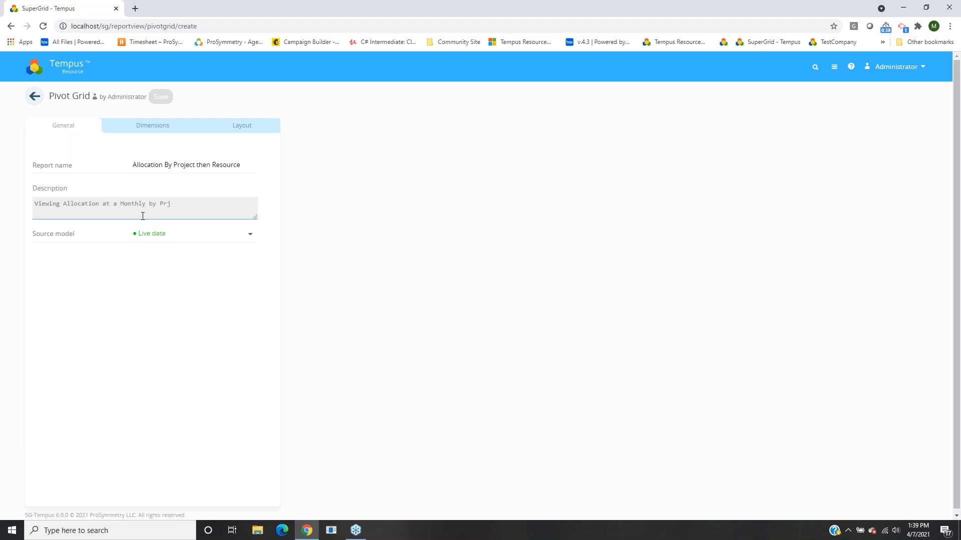
{"action": "type", "text": "ject and then by Resource"}
{"action": "left_click", "coordinate": [327, 264]}
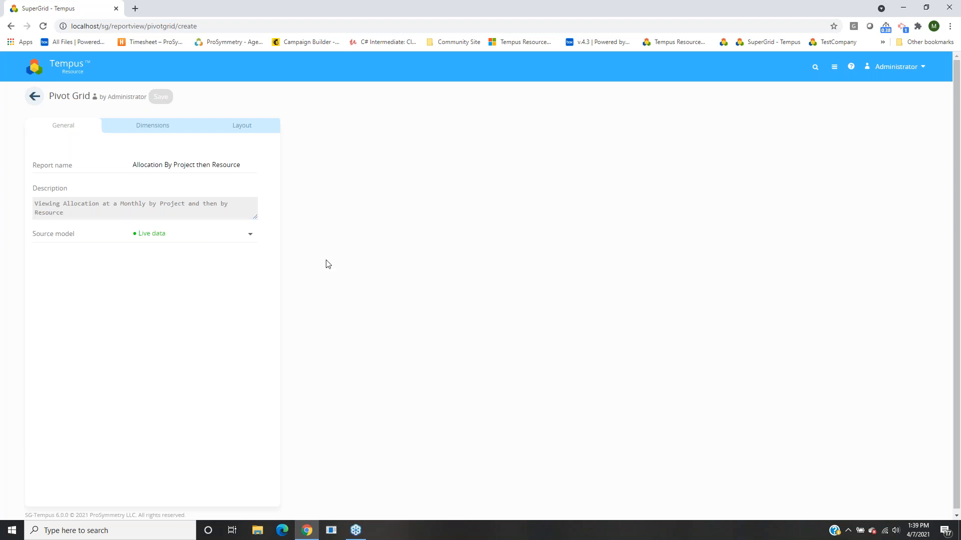
{"action": "left_click", "coordinate": [151, 237]}
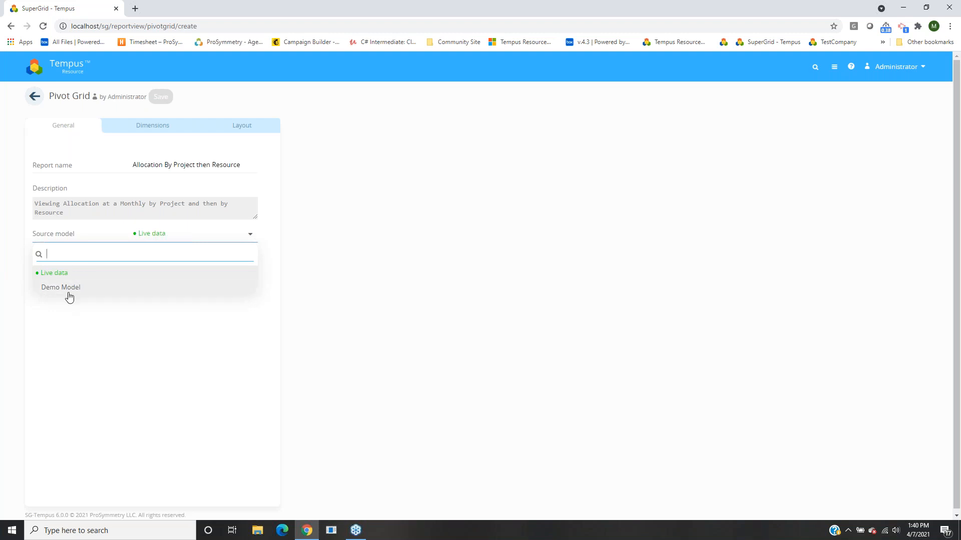
{"action": "left_click", "coordinate": [67, 276]}
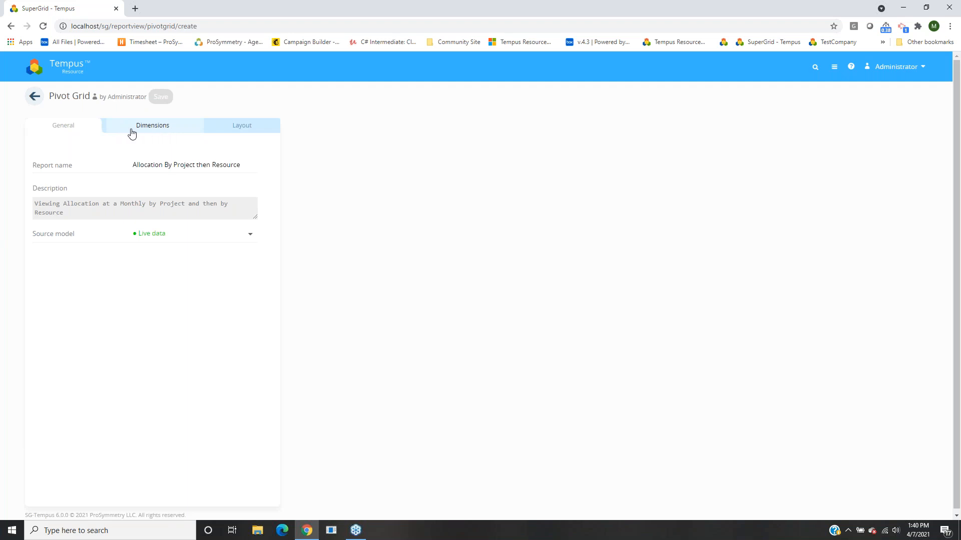
Browse the Dimensions list, expanding Date, Project Dimensions, Project/Task Names and Milestones.
{"action": "left_click", "coordinate": [168, 133]}
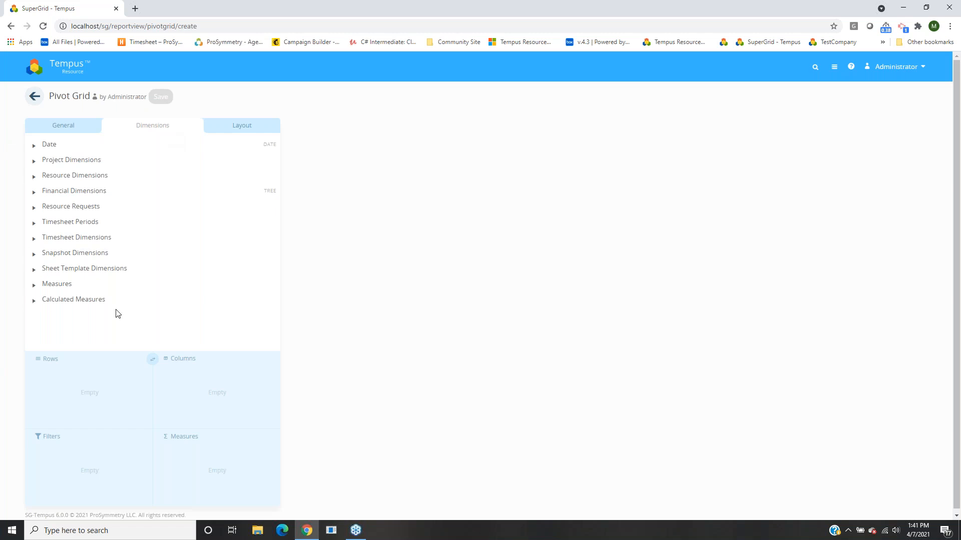
{"action": "left_click", "coordinate": [52, 146]}
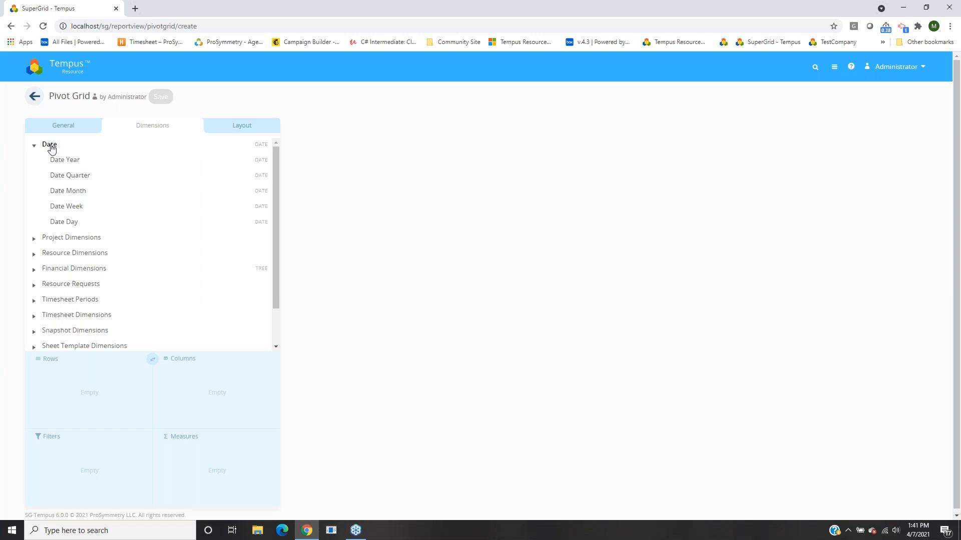
{"action": "left_click", "coordinate": [48, 145]}
{"action": "left_click", "coordinate": [58, 164]}
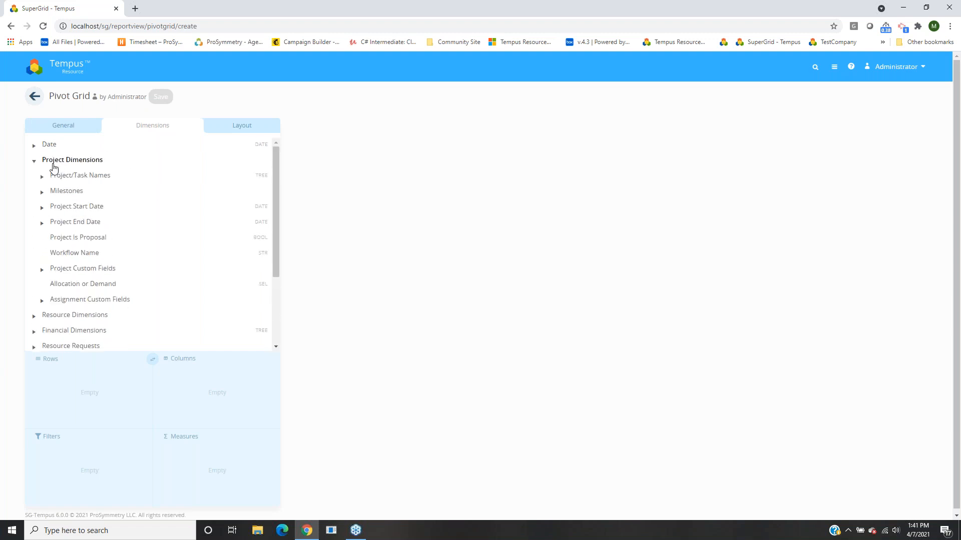
{"action": "left_click", "coordinate": [100, 176]}
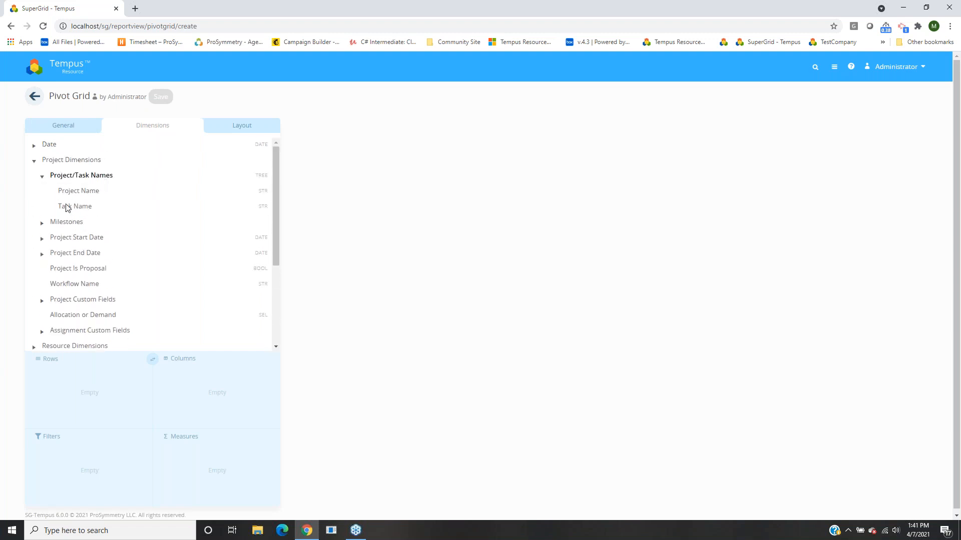
{"action": "left_click", "coordinate": [66, 176]}
{"action": "left_click", "coordinate": [59, 198]}
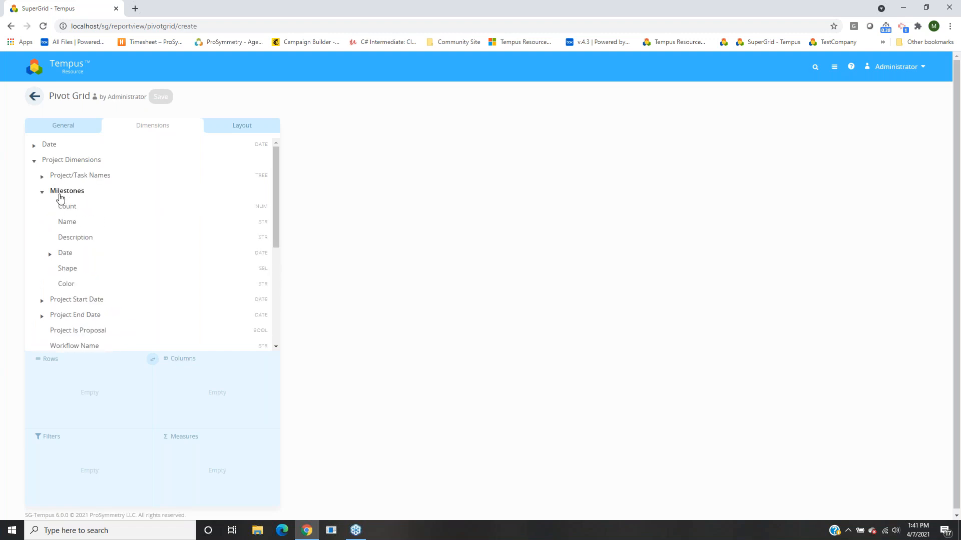
{"action": "left_click", "coordinate": [60, 196]}
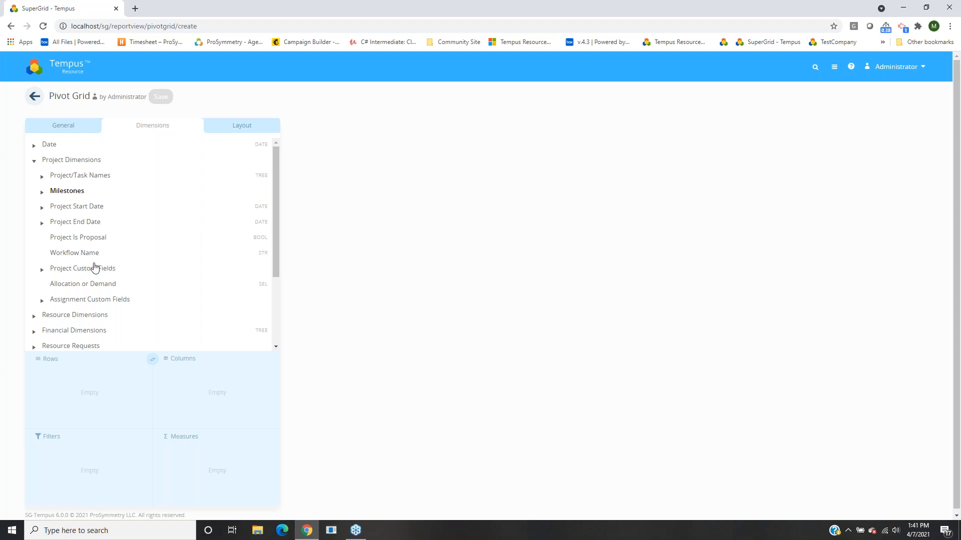
Browse Project Custom Fields, Resource Dimensions and Resource Custom Fields, then collapse them all.
{"action": "left_click", "coordinate": [79, 270]}
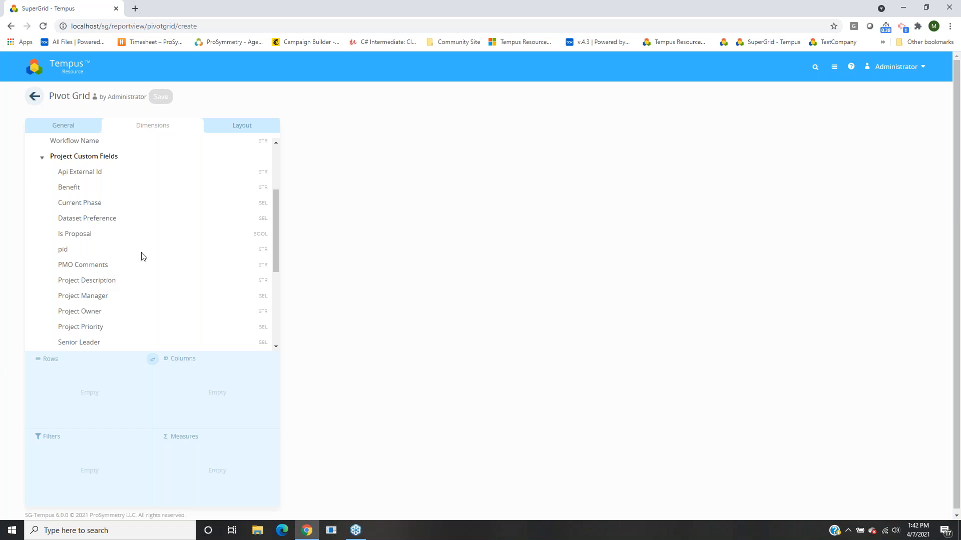
{"action": "left_click", "coordinate": [73, 157]}
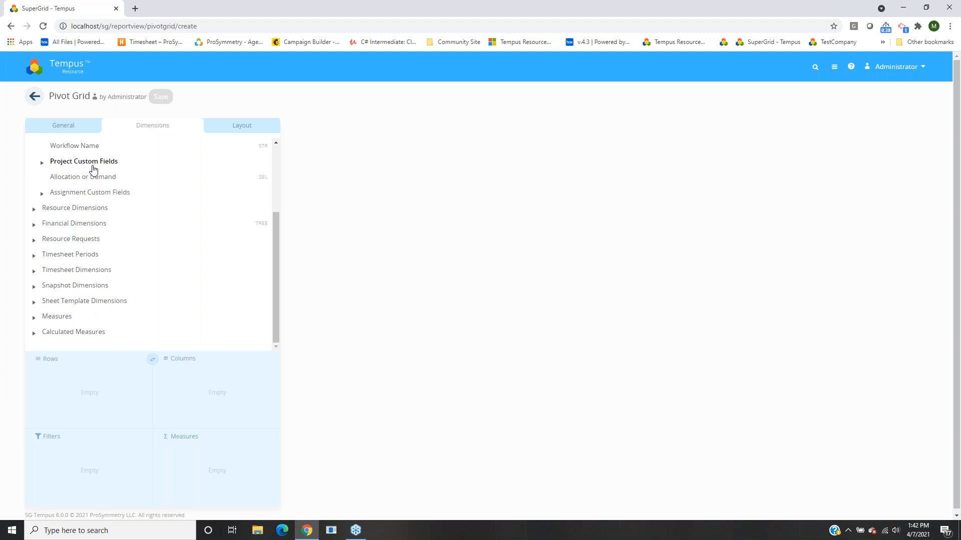
{"action": "scroll", "coordinate": [87, 175], "scroll_direction": "up", "scroll_amount": 2}
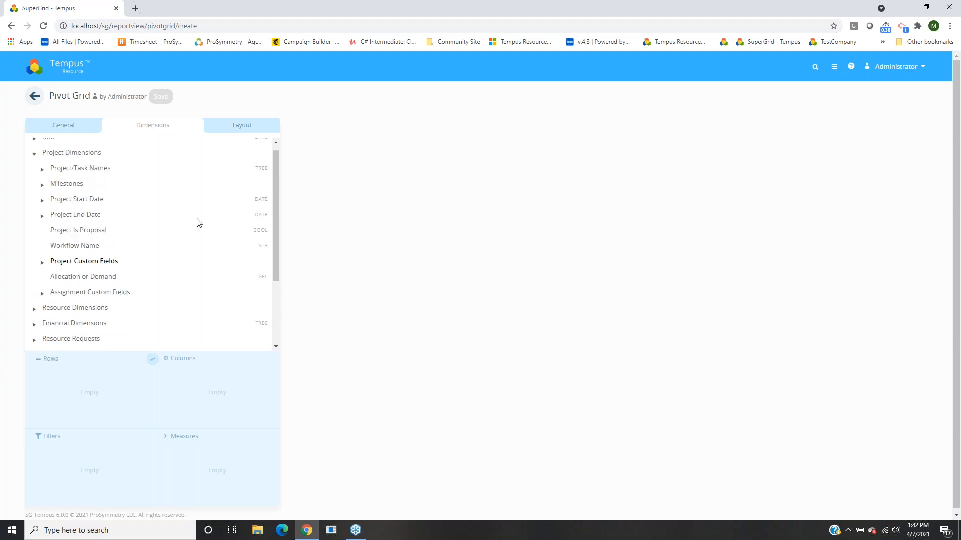
{"action": "left_click", "coordinate": [59, 153]}
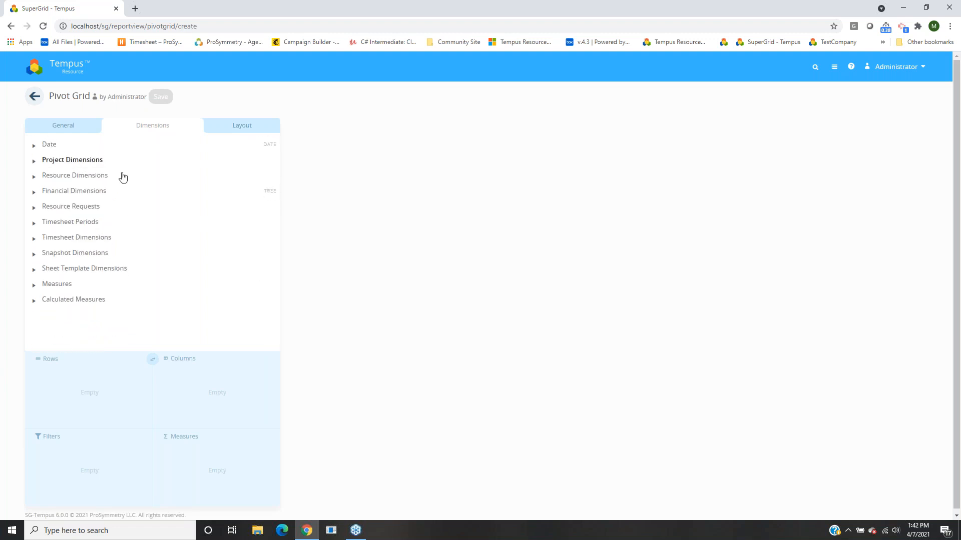
{"action": "left_click", "coordinate": [77, 178]}
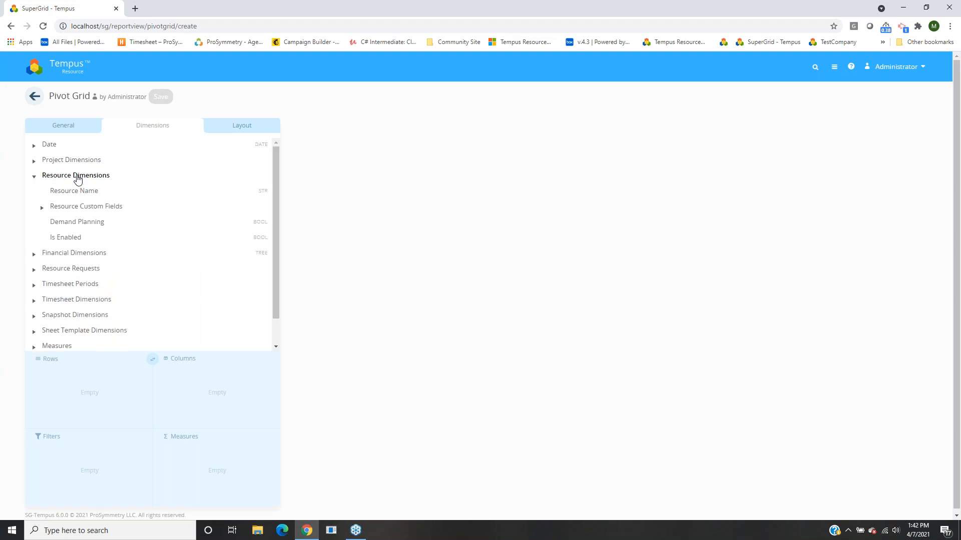
{"action": "left_click", "coordinate": [93, 210]}
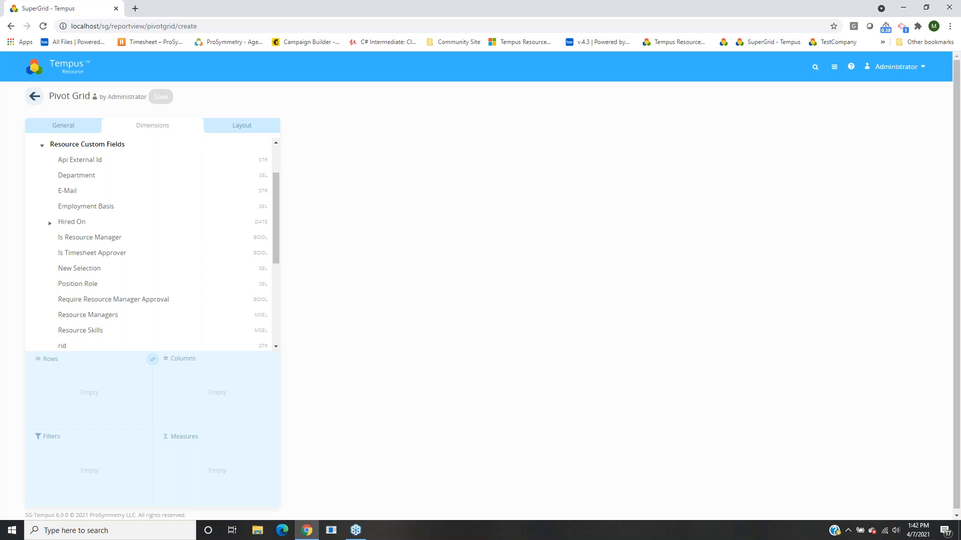
{"action": "scroll", "coordinate": [75, 180], "scroll_direction": "up", "scroll_amount": 1}
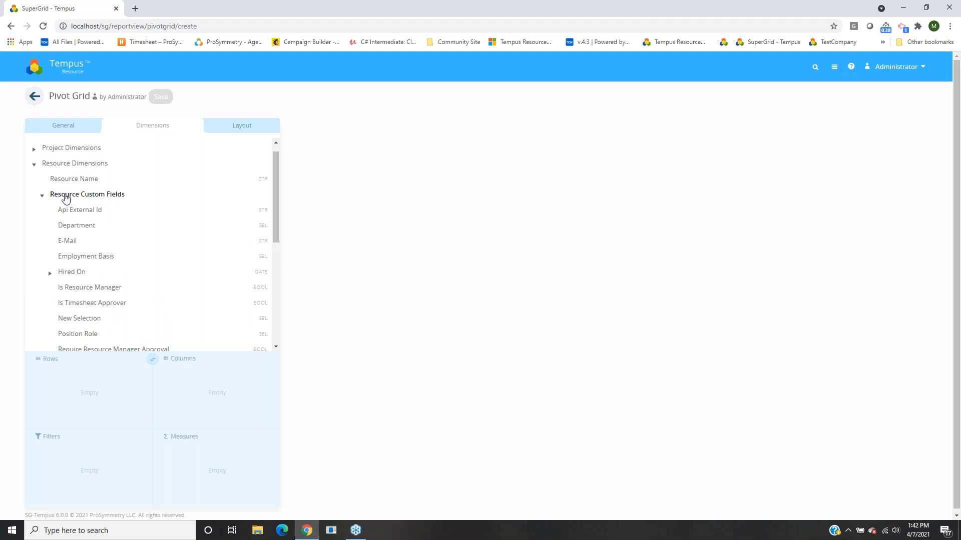
{"action": "left_click", "coordinate": [81, 195]}
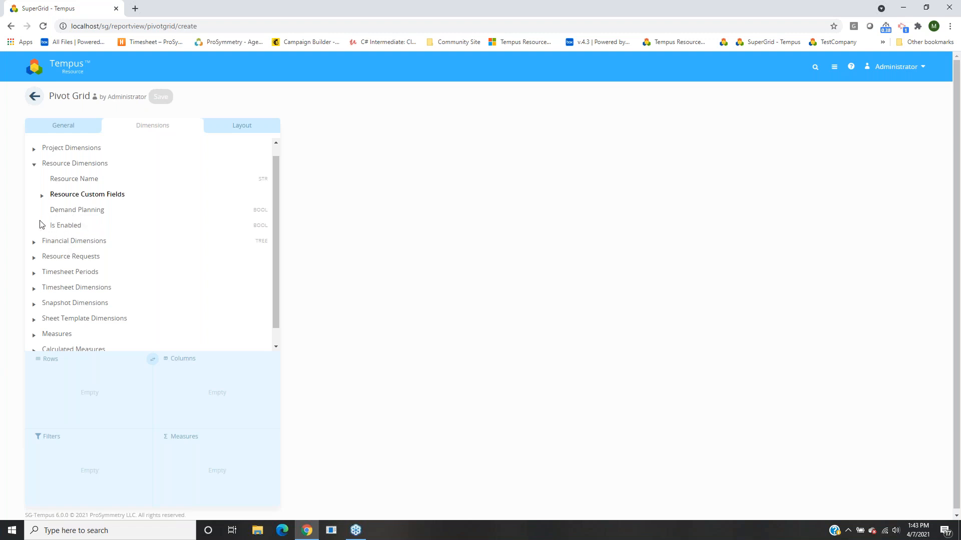
{"action": "left_click", "coordinate": [69, 164]}
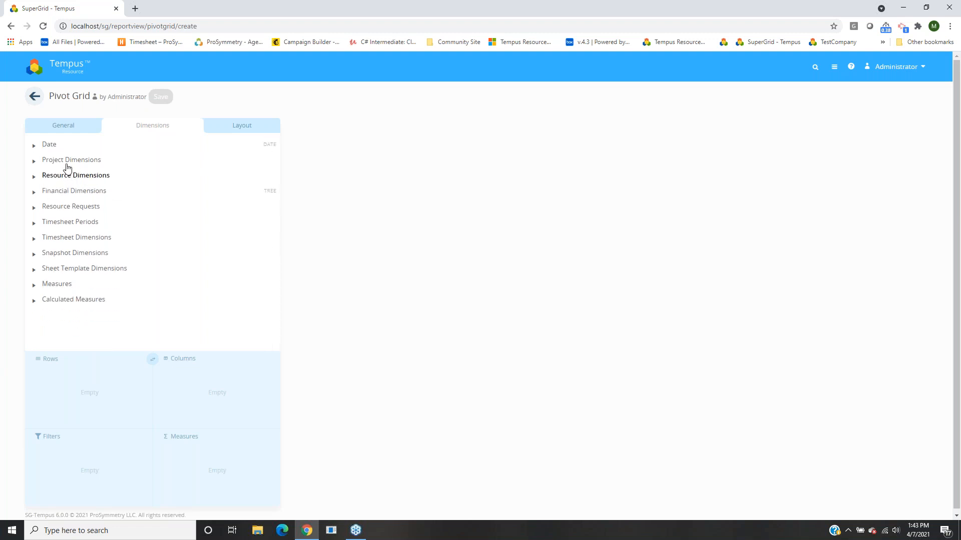
{"action": "left_click", "coordinate": [57, 225]}
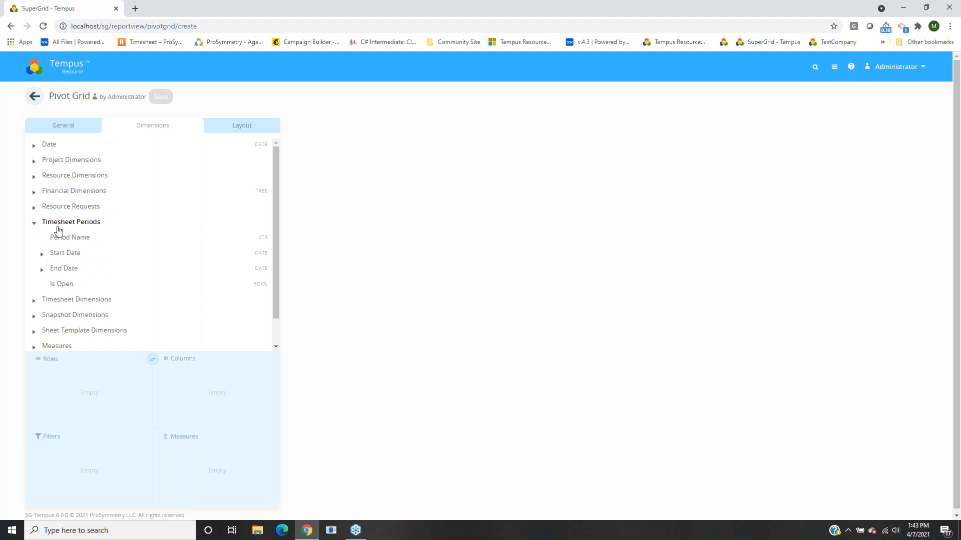
{"action": "left_click", "coordinate": [58, 226]}
{"action": "left_click", "coordinate": [73, 240]}
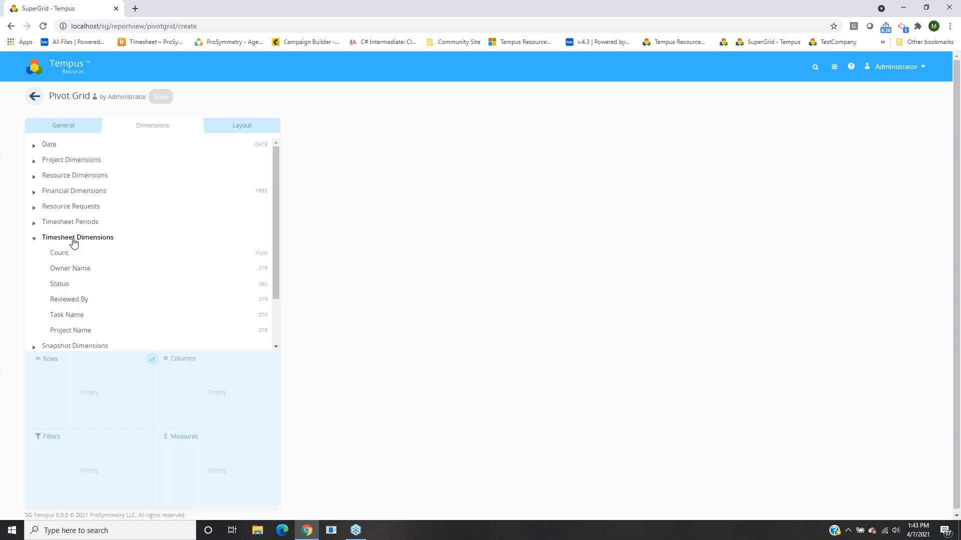
{"action": "left_click", "coordinate": [75, 238]}
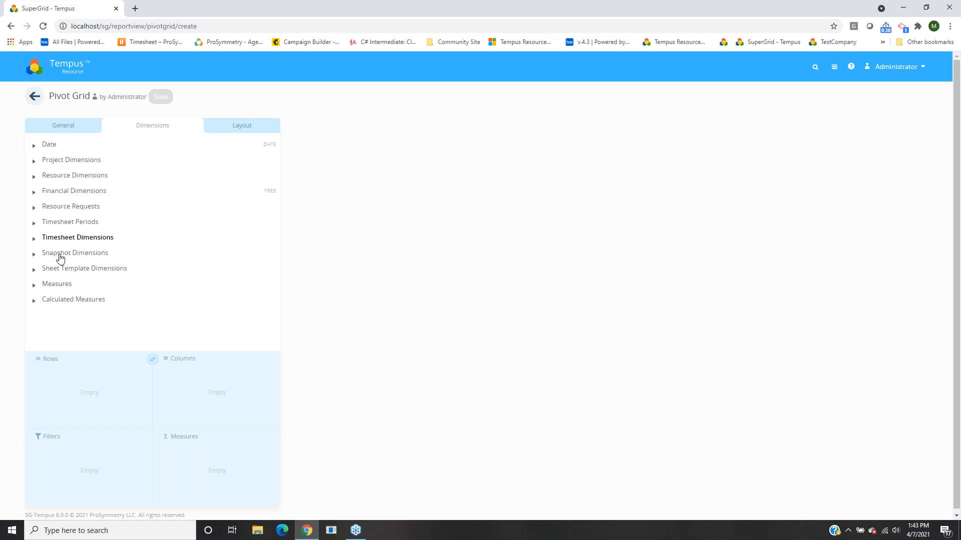
{"action": "left_click", "coordinate": [77, 258]}
{"action": "scroll", "coordinate": [77, 262], "scroll_direction": "down", "scroll_amount": 2}
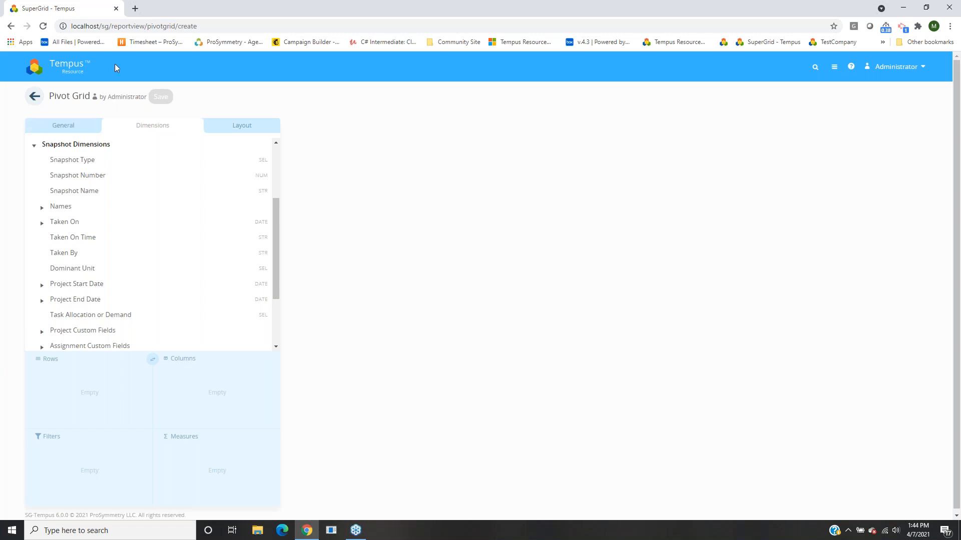
{"action": "scroll", "coordinate": [78, 266], "scroll_direction": "down", "scroll_amount": 1}
{"action": "scroll", "coordinate": [84, 307], "scroll_direction": "down", "scroll_amount": 1}
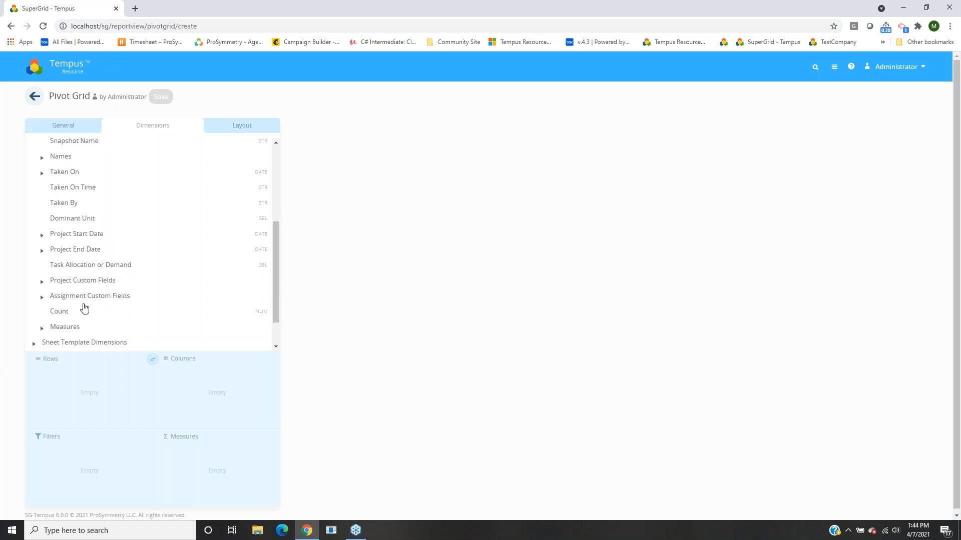
{"action": "left_click", "coordinate": [50, 326]}
{"action": "scroll", "coordinate": [104, 298], "scroll_direction": "down", "scroll_amount": 4}
{"action": "scroll", "coordinate": [105, 298], "scroll_direction": "down", "scroll_amount": 2}
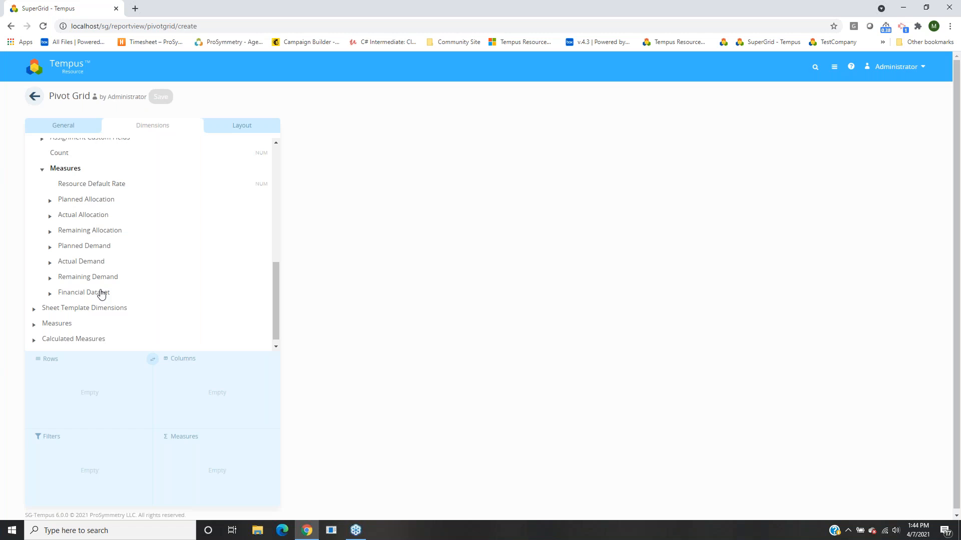
{"action": "scroll", "coordinate": [96, 256], "scroll_direction": "up", "scroll_amount": 10}
{"action": "scroll", "coordinate": [86, 234], "scroll_direction": "up", "scroll_amount": 3}
{"action": "scroll", "coordinate": [58, 218], "scroll_direction": "down", "scroll_amount": 2}
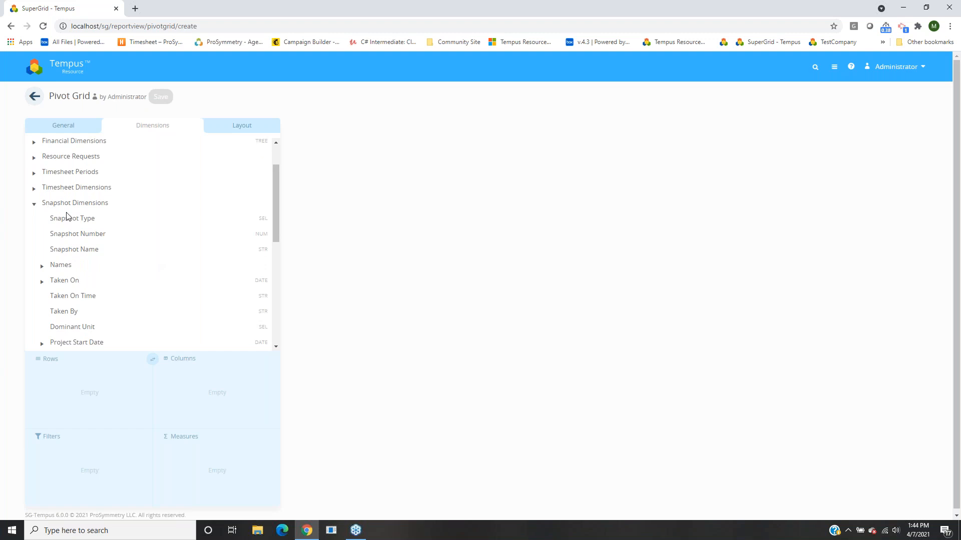
{"action": "scroll", "coordinate": [67, 216], "scroll_direction": "down", "scroll_amount": 2}
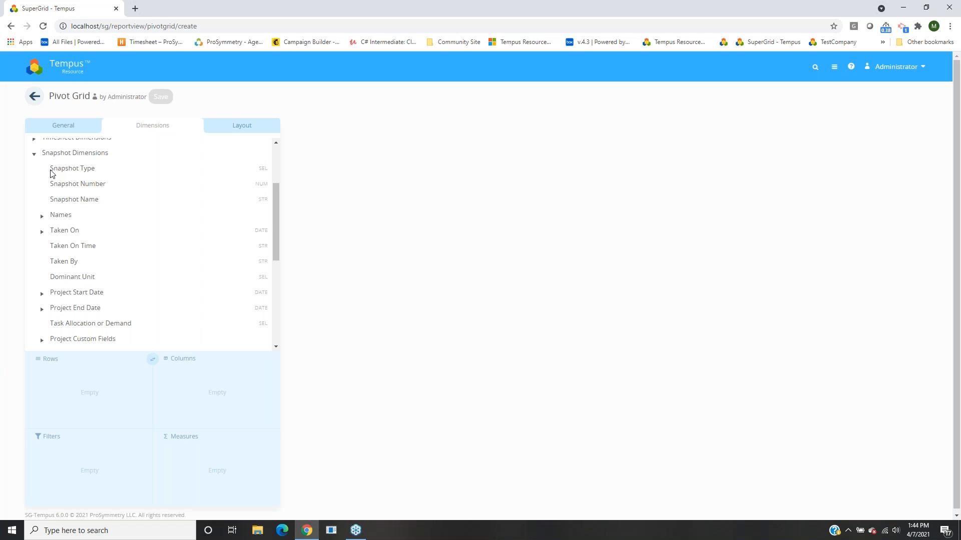
{"action": "left_click", "coordinate": [61, 155]}
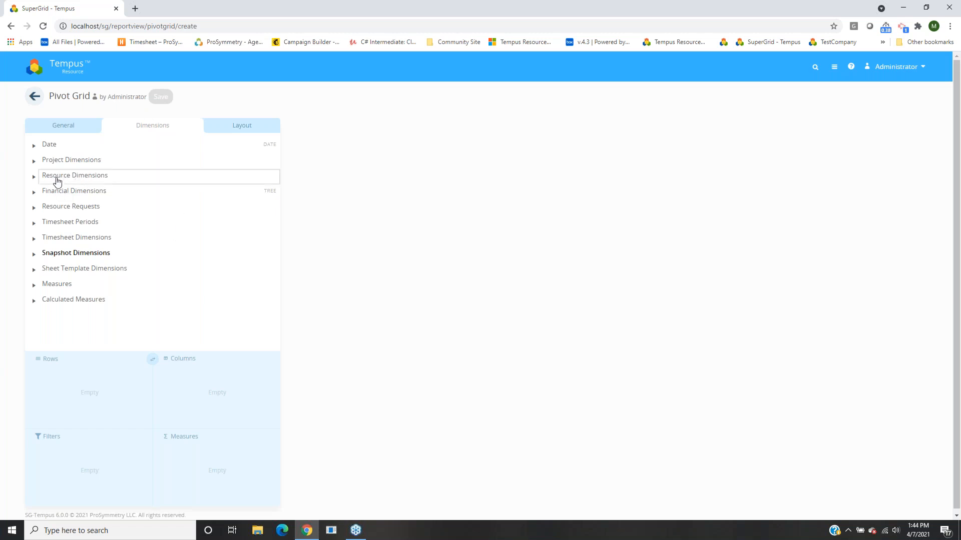
Add Department and then Resource Name as row fields.
{"action": "left_click", "coordinate": [57, 177]}
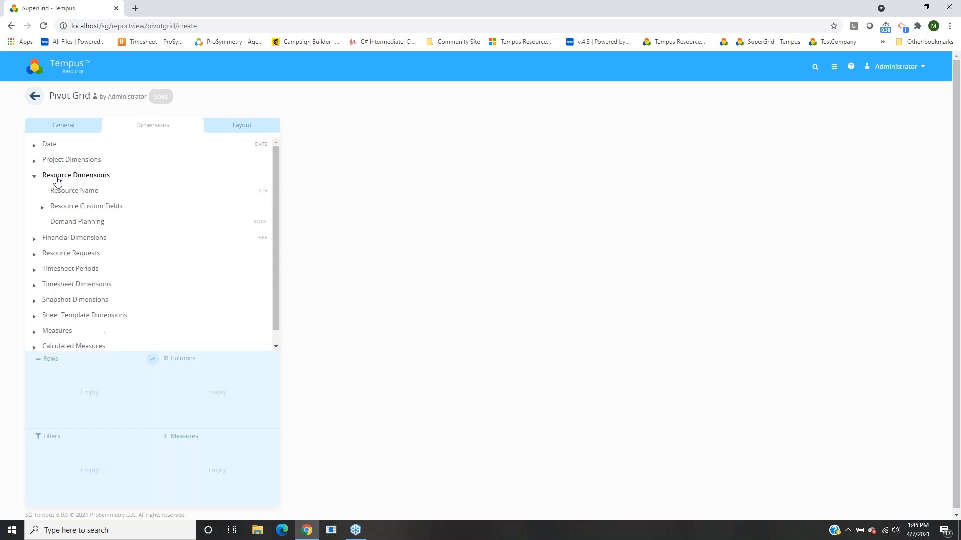
{"action": "left_click", "coordinate": [95, 207]}
{"action": "scroll", "coordinate": [97, 225], "scroll_direction": "down", "scroll_amount": 2}
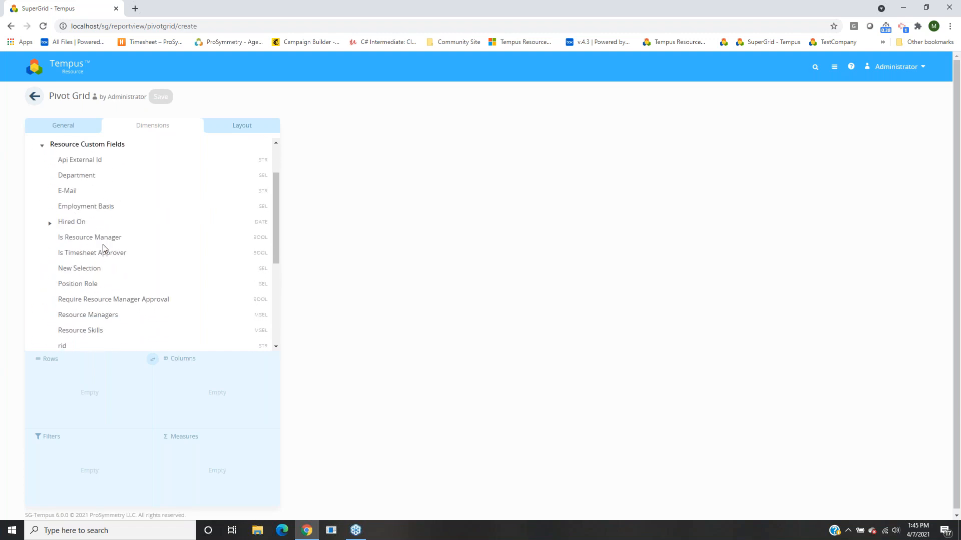
{"action": "left_click_drag", "start_coordinate": [74, 181], "coordinate": [53, 385]}
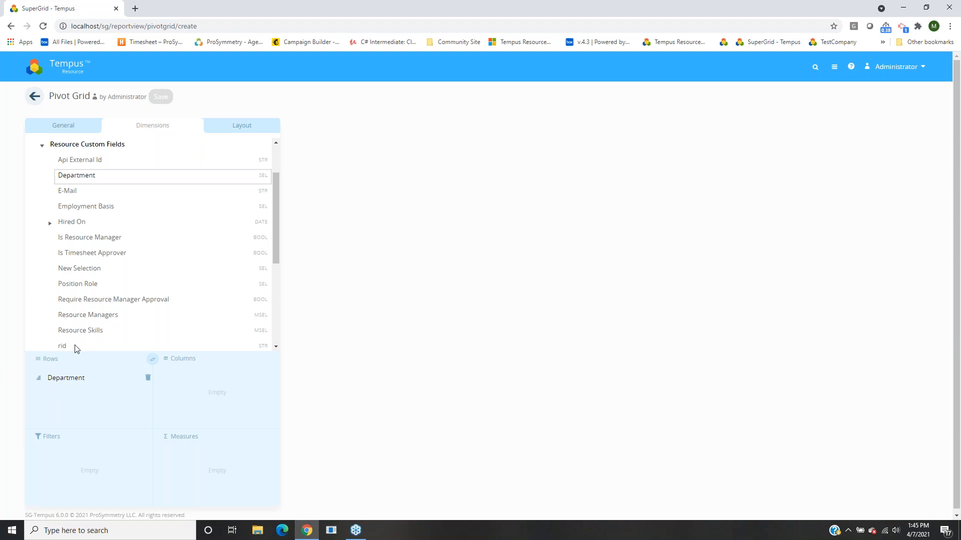
{"action": "left_click", "coordinate": [80, 145]}
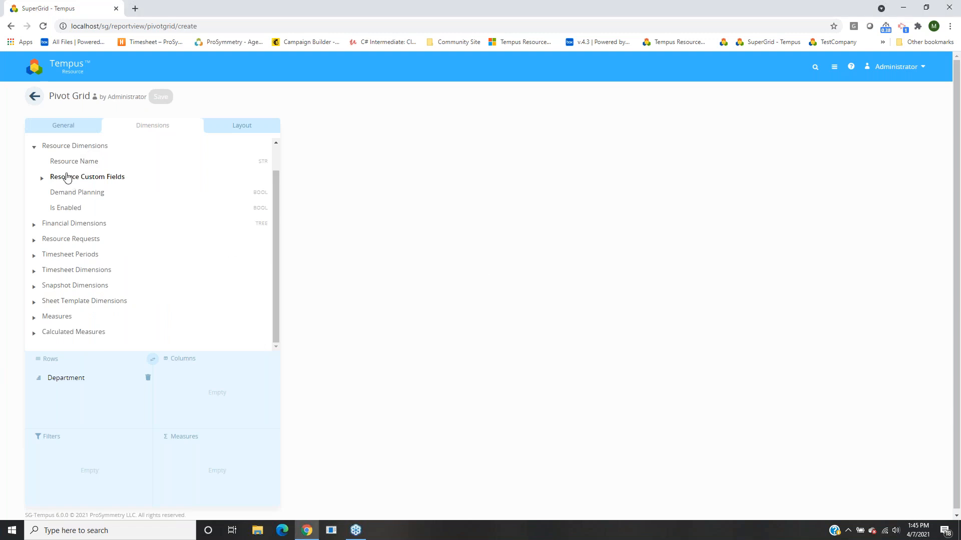
{"action": "left_click_drag", "start_coordinate": [58, 164], "coordinate": [48, 398]}
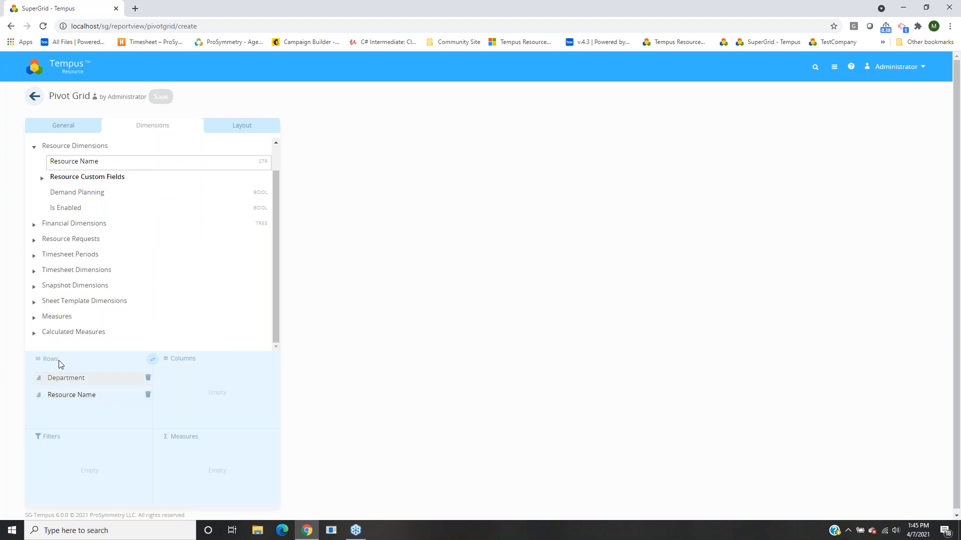
{"action": "scroll", "coordinate": [160, 277], "scroll_direction": "up", "scroll_amount": 2}
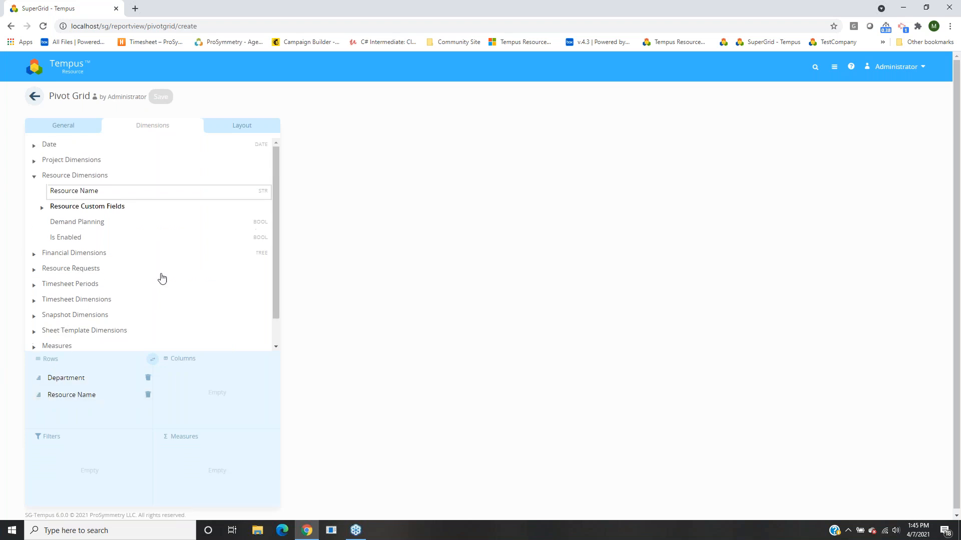
{"action": "left_click", "coordinate": [75, 176]}
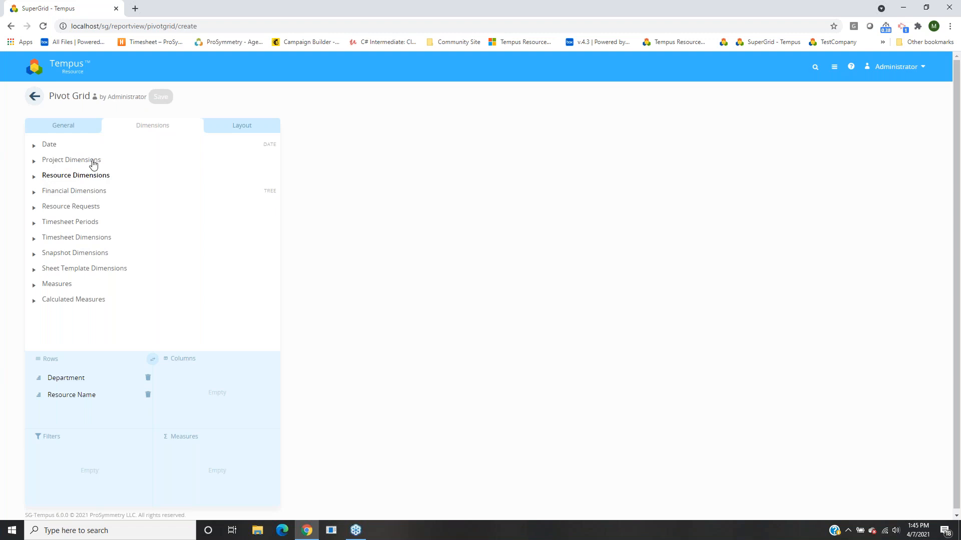
Add Project Name from Project/Task Names as the third row field.
{"action": "left_click", "coordinate": [67, 162]}
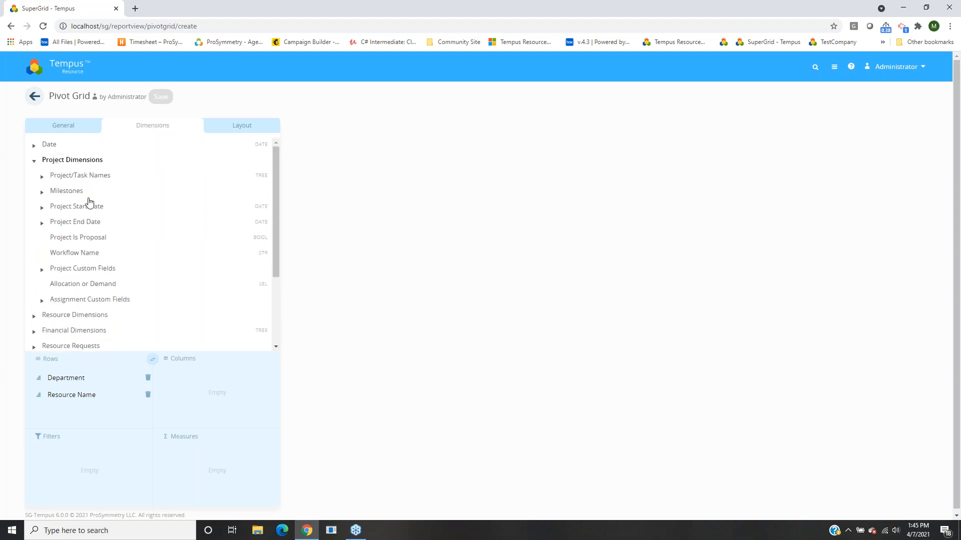
{"action": "left_click", "coordinate": [79, 176]}
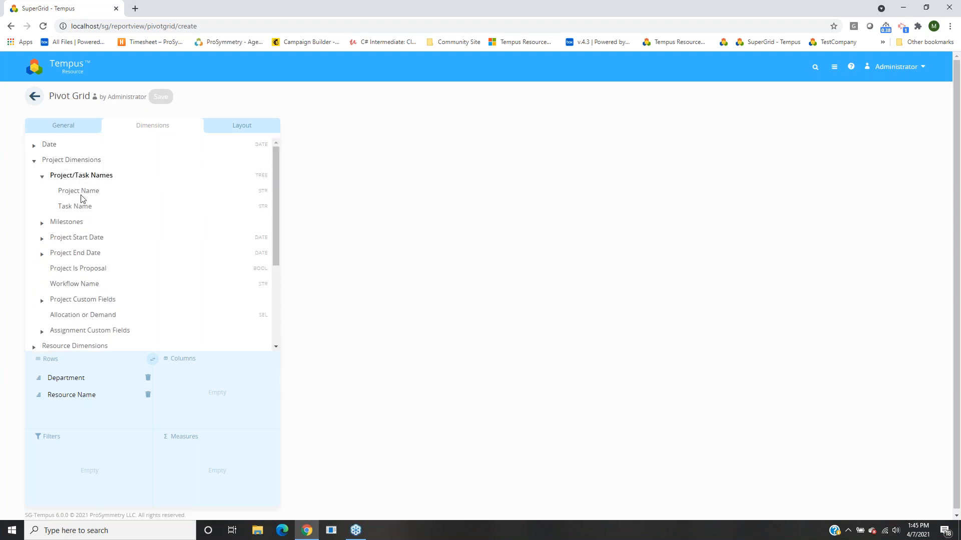
{"action": "left_click_drag", "start_coordinate": [69, 191], "coordinate": [56, 412]}
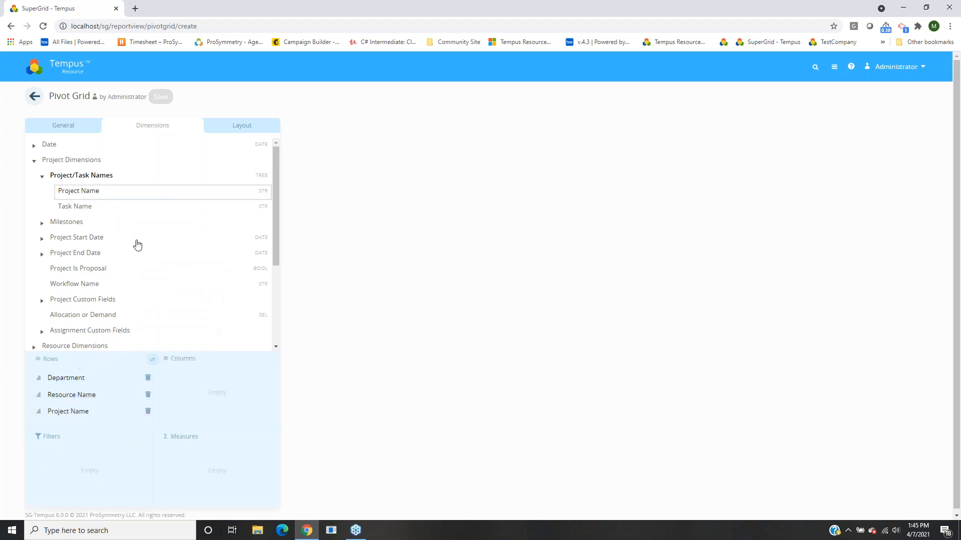
{"action": "left_click", "coordinate": [85, 178]}
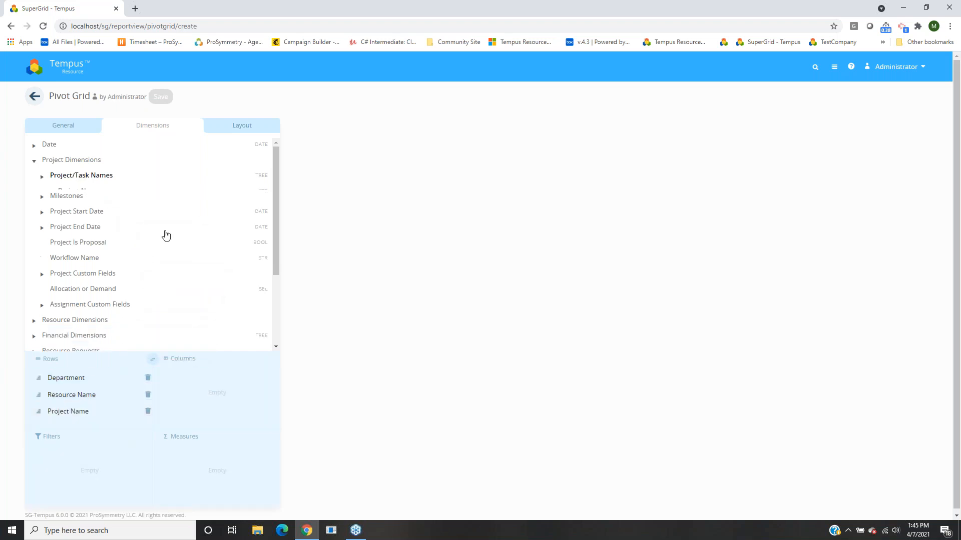
{"action": "left_click", "coordinate": [86, 162]}
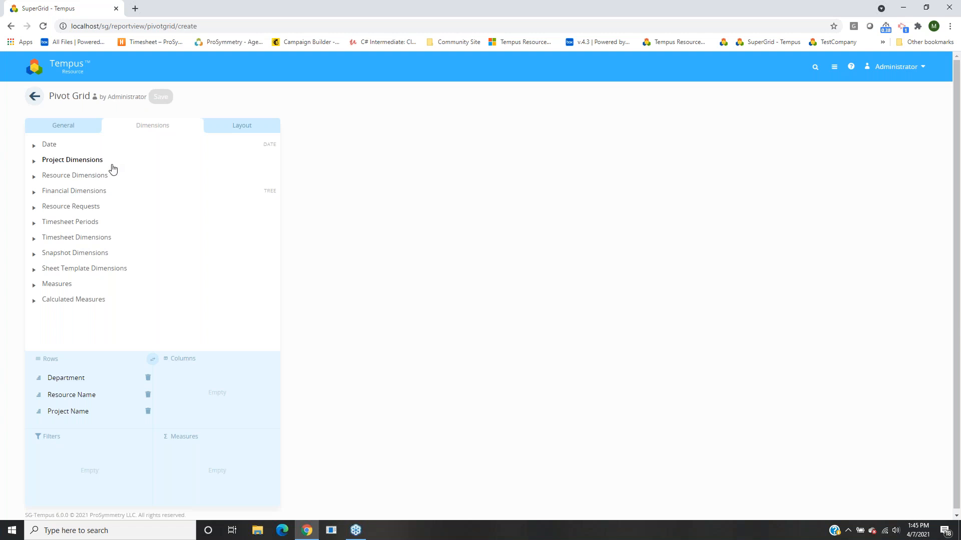
Put Date Year followed by Date Month into the pivot columns.
{"action": "left_click", "coordinate": [49, 146]}
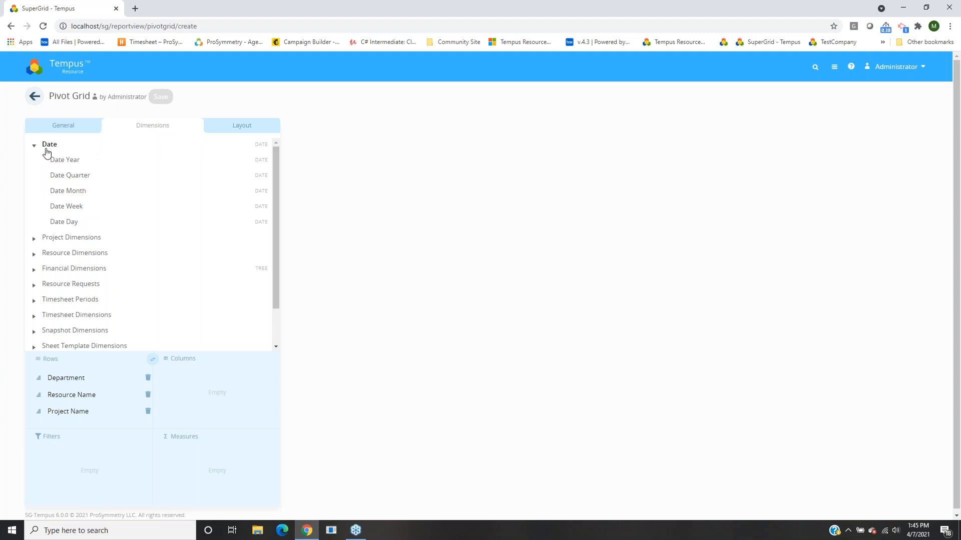
{"action": "left_click_drag", "start_coordinate": [59, 161], "coordinate": [192, 392]}
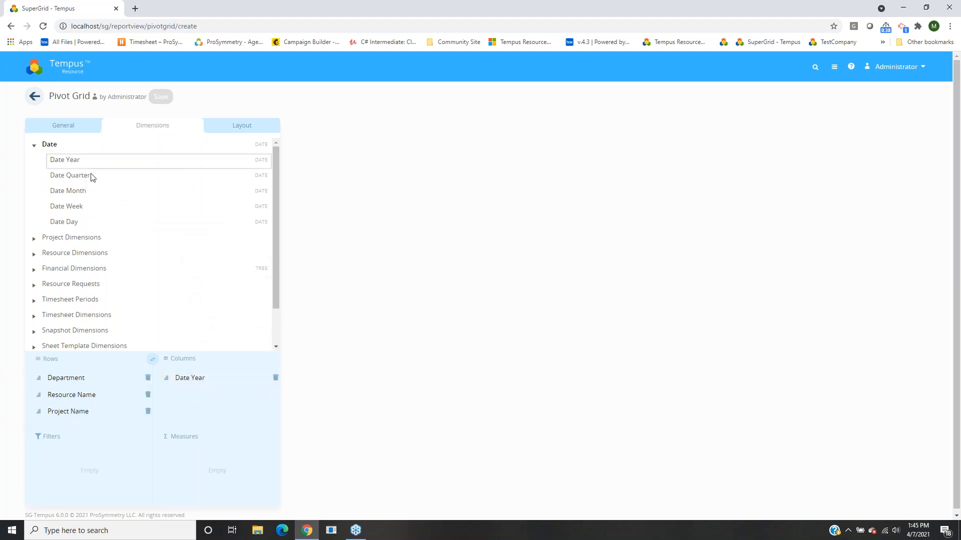
{"action": "left_click_drag", "start_coordinate": [64, 191], "coordinate": [191, 392]}
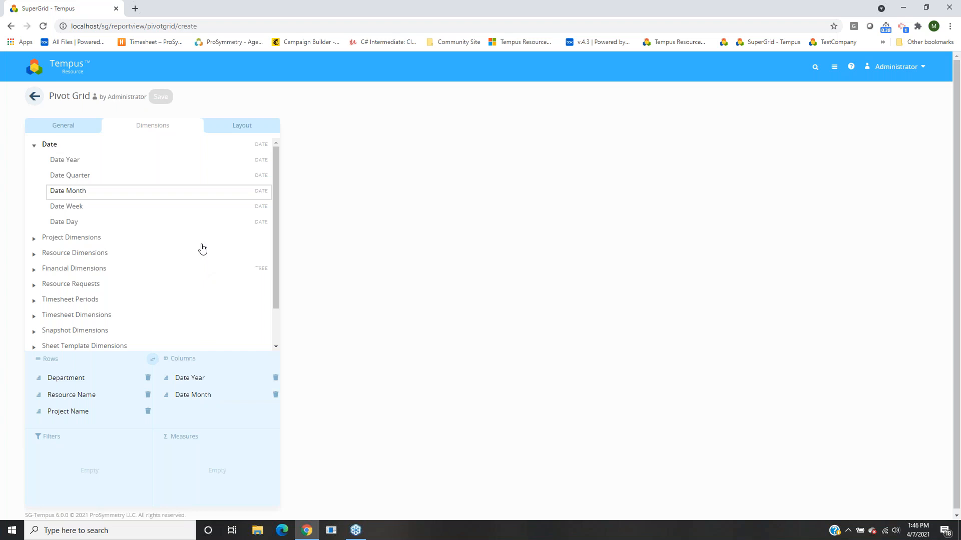
{"action": "left_click", "coordinate": [53, 145]}
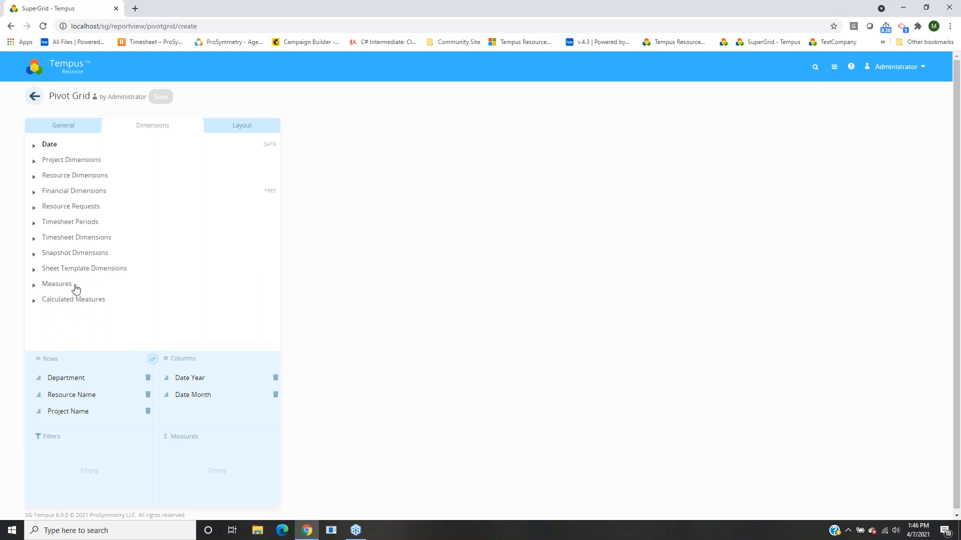
{"action": "left_click", "coordinate": [53, 284]}
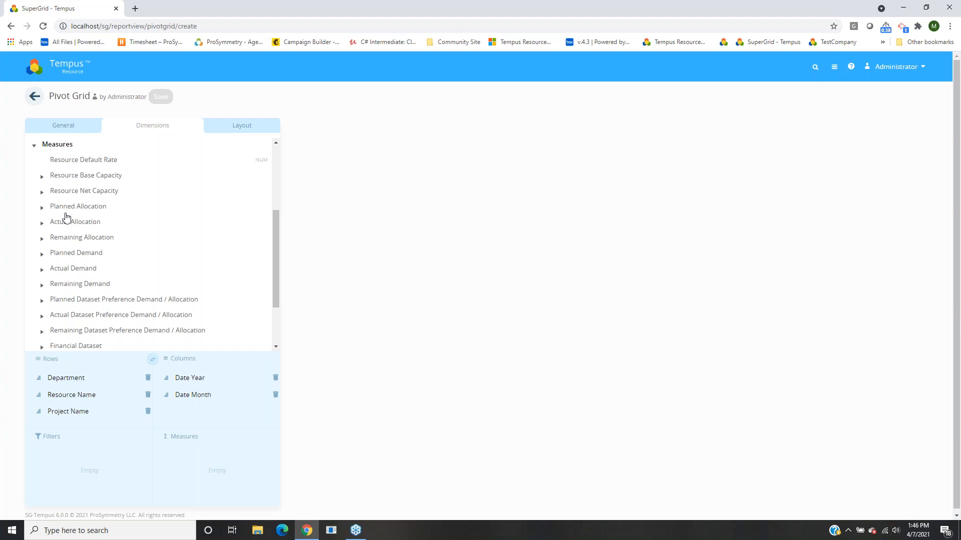
Expand Planned Allocation in the Measures tree to list its Hours, Cost, FTE and Mandays measures.
{"action": "scroll", "coordinate": [80, 267], "scroll_direction": "down", "scroll_amount": 1}
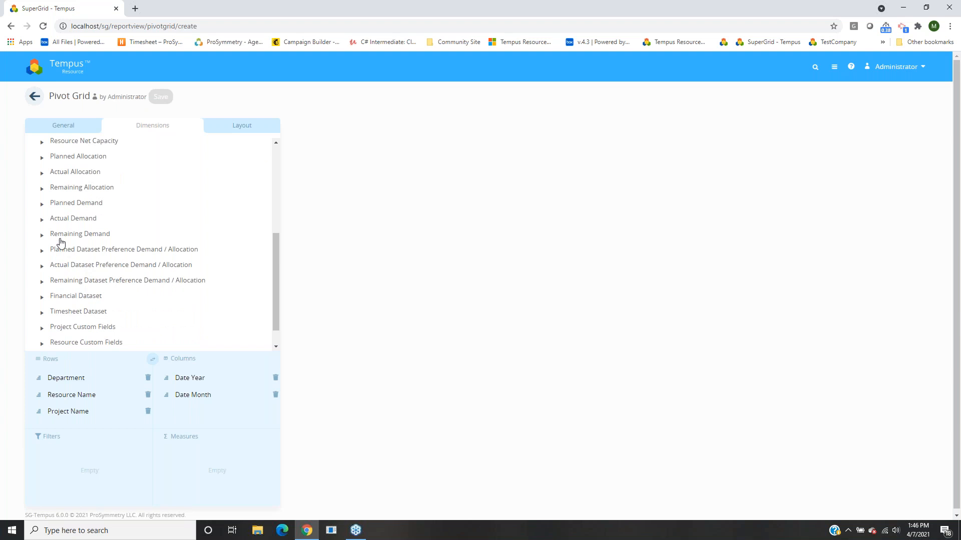
{"action": "scroll", "coordinate": [76, 246], "scroll_direction": "up", "scroll_amount": 1}
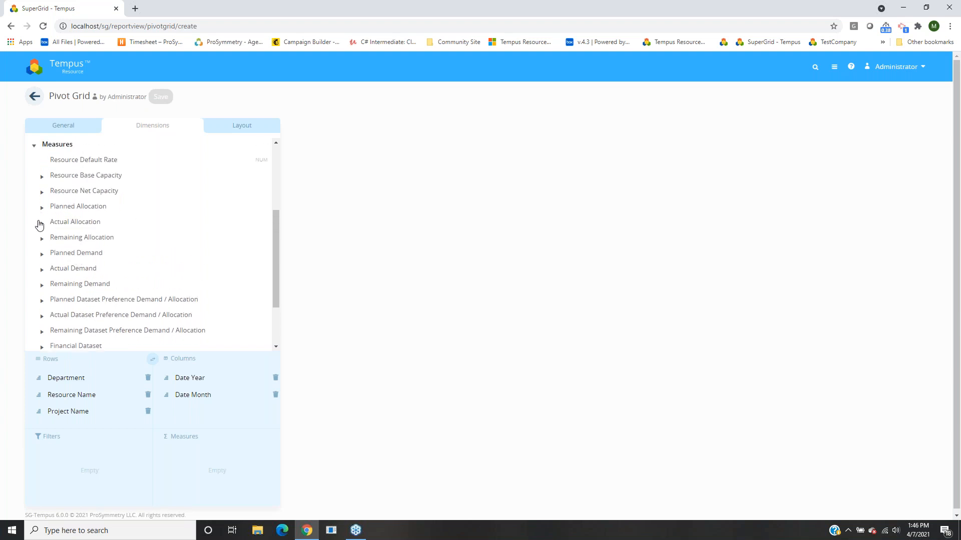
{"action": "left_click", "coordinate": [80, 212]}
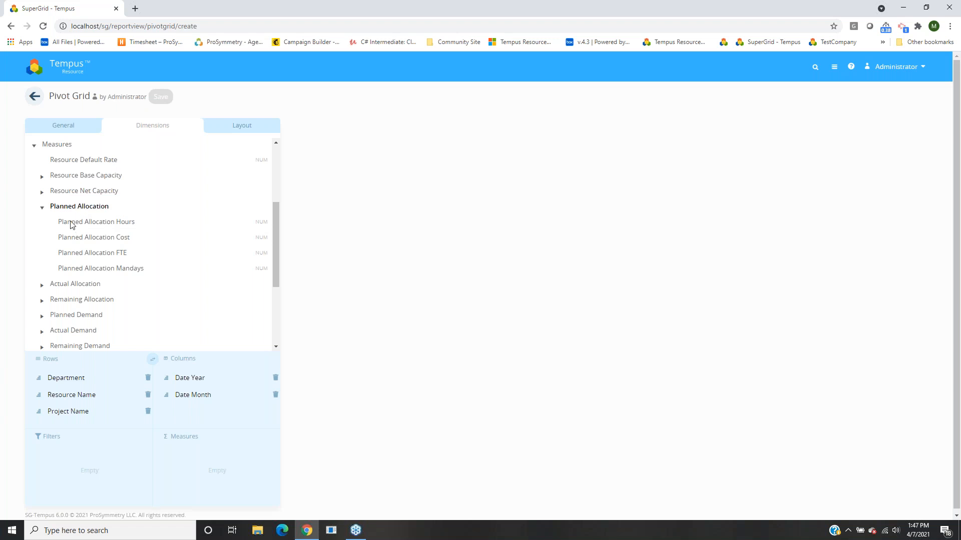
Add Planned Allocation Hours to the Measures zone and widen the department names column.
{"action": "left_click_drag", "start_coordinate": [70, 224], "coordinate": [220, 468]}
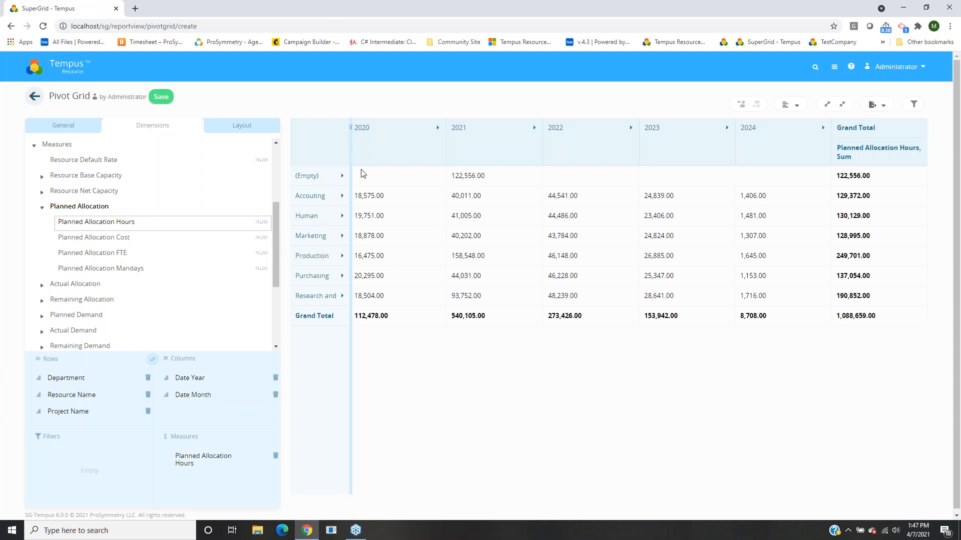
{"action": "left_click_drag", "start_coordinate": [351, 150], "coordinate": [431, 152]}
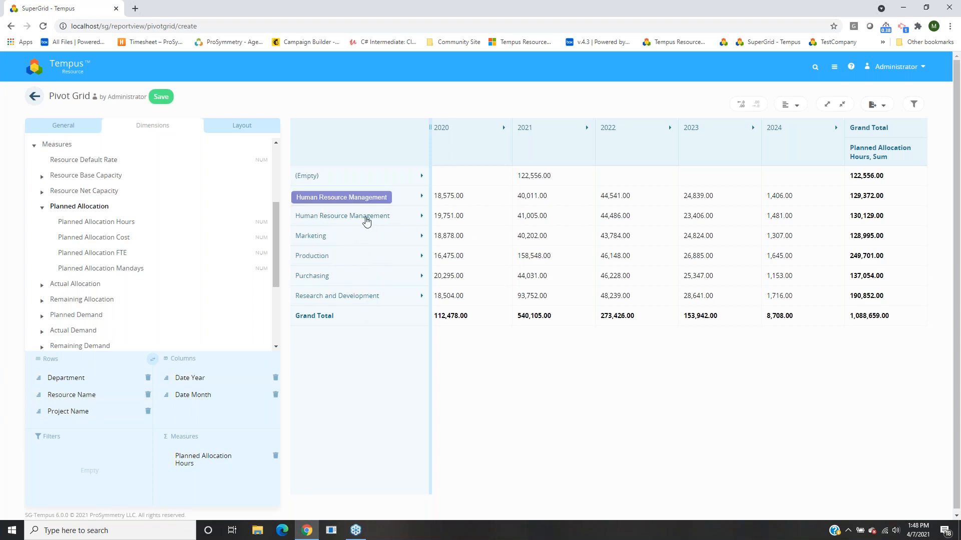
Expand Human Resource Management into resources and one resource into Indigo, Phoenix and Python projects.
{"action": "left_click", "coordinate": [368, 221]}
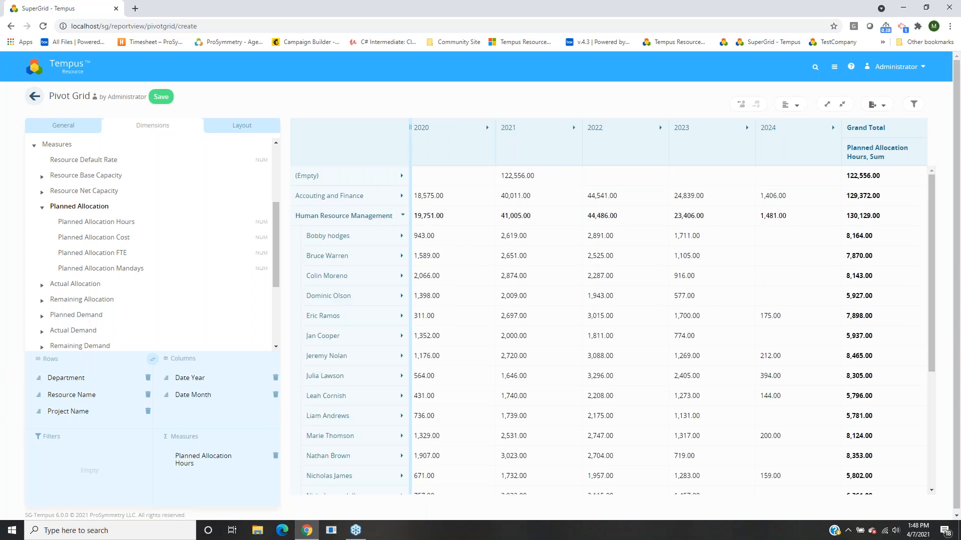
{"action": "left_click_drag", "start_coordinate": [410, 223], "coordinate": [517, 239]}
{"action": "scroll", "coordinate": [476, 247], "scroll_direction": "down", "scroll_amount": 3}
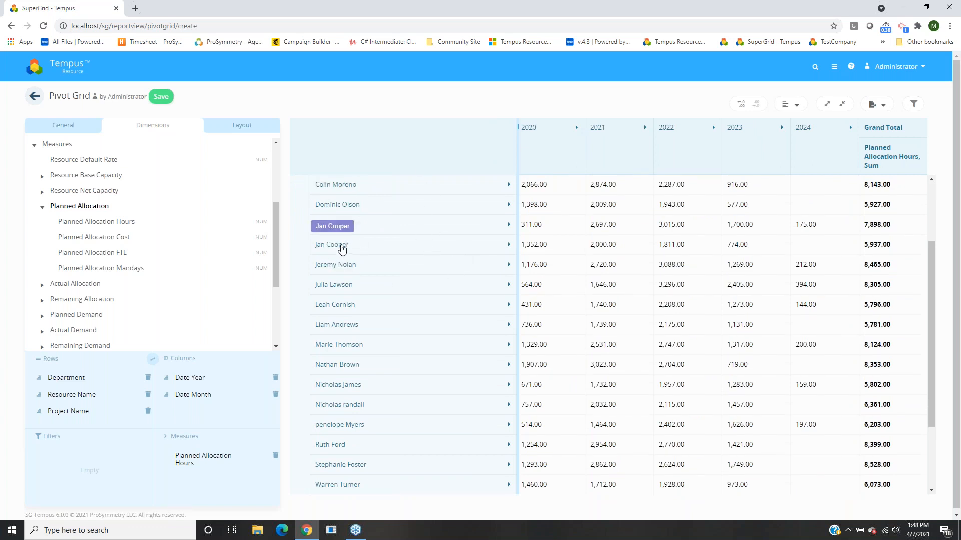
{"action": "left_click", "coordinate": [341, 249]}
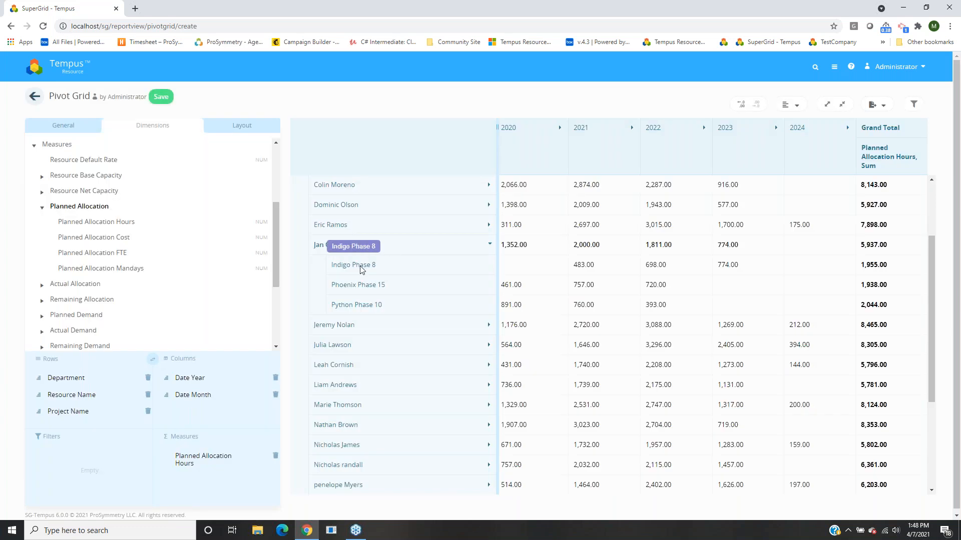
{"action": "left_click_drag", "start_coordinate": [497, 270], "coordinate": [521, 268]}
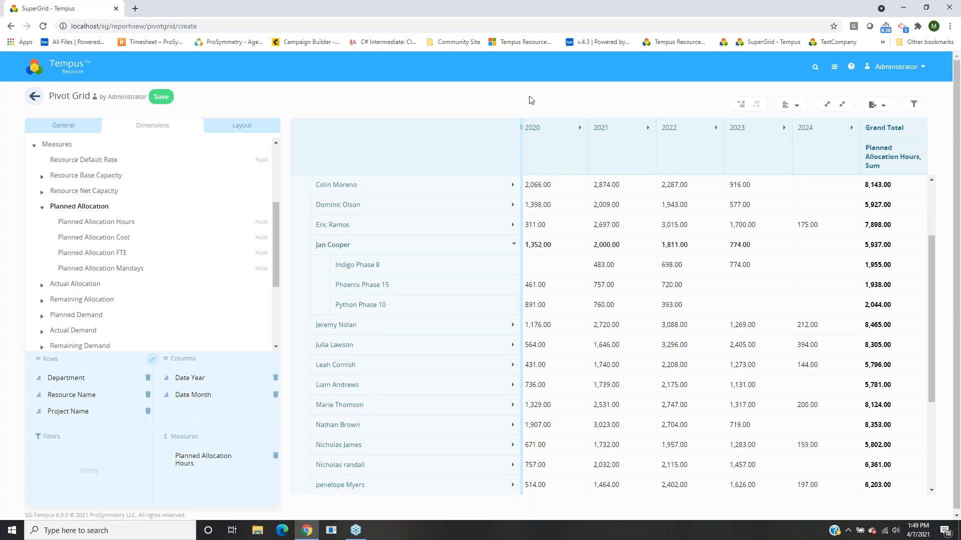
Expand the 2020 column into monthly columns and collapse Planned Allocation in the tree.
{"action": "left_click", "coordinate": [536, 143]}
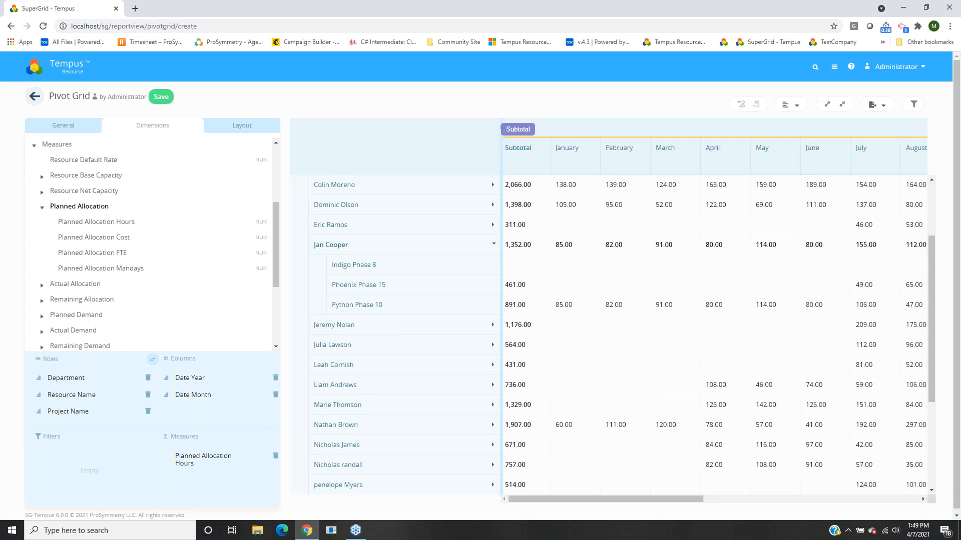
{"action": "left_click_drag", "start_coordinate": [562, 497], "coordinate": [572, 497]}
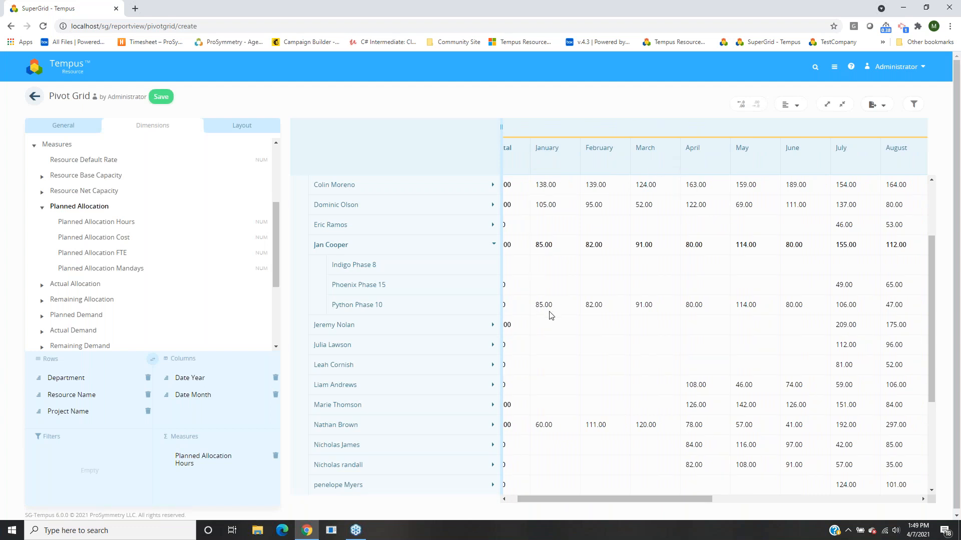
{"action": "scroll", "coordinate": [580, 348], "scroll_direction": "up", "scroll_amount": 1}
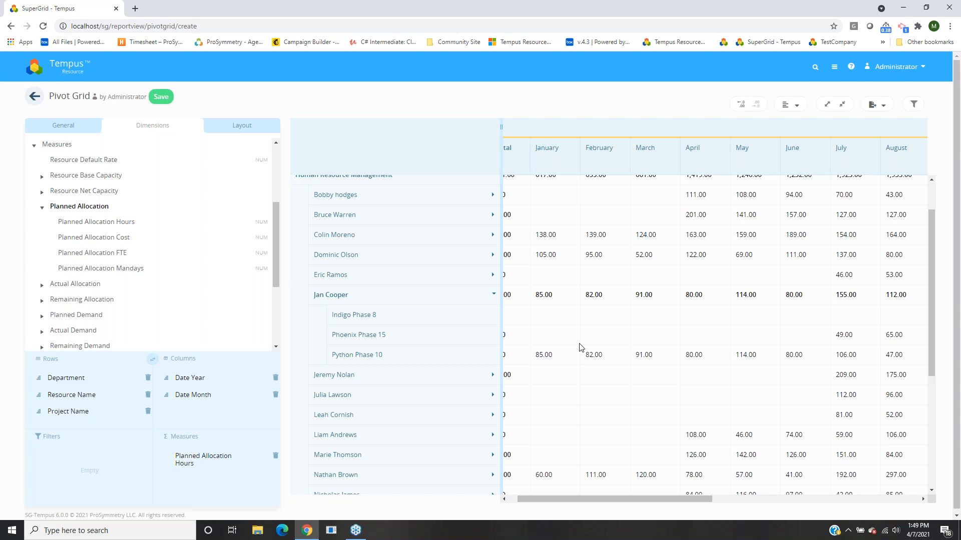
{"action": "left_click", "coordinate": [72, 207]}
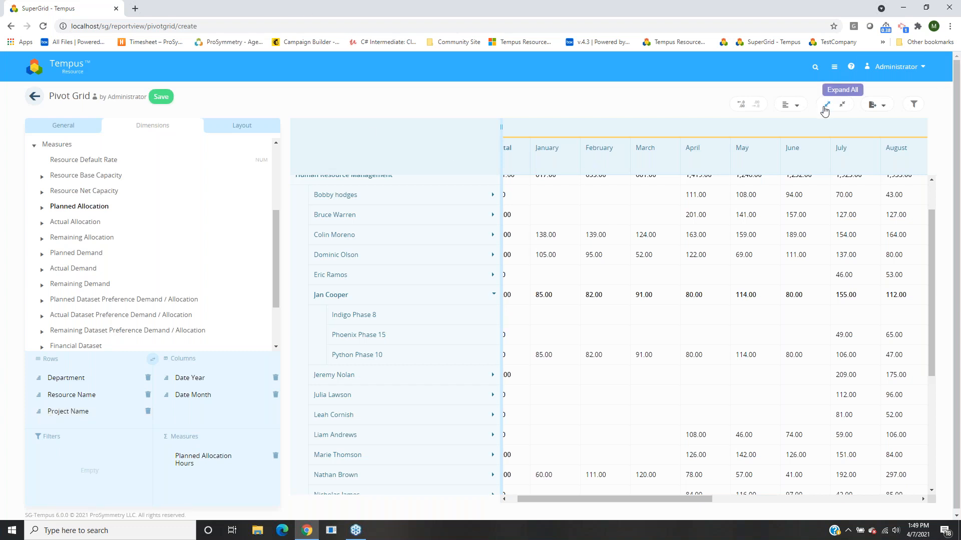
{"action": "left_click", "coordinate": [842, 104]}
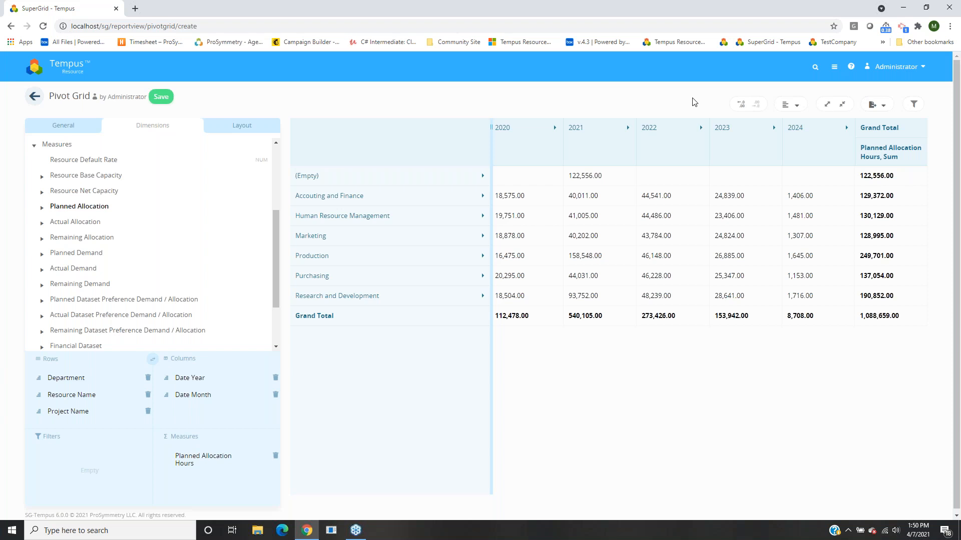
{"action": "left_click_drag", "start_coordinate": [472, 216], "coordinate": [355, 305]}
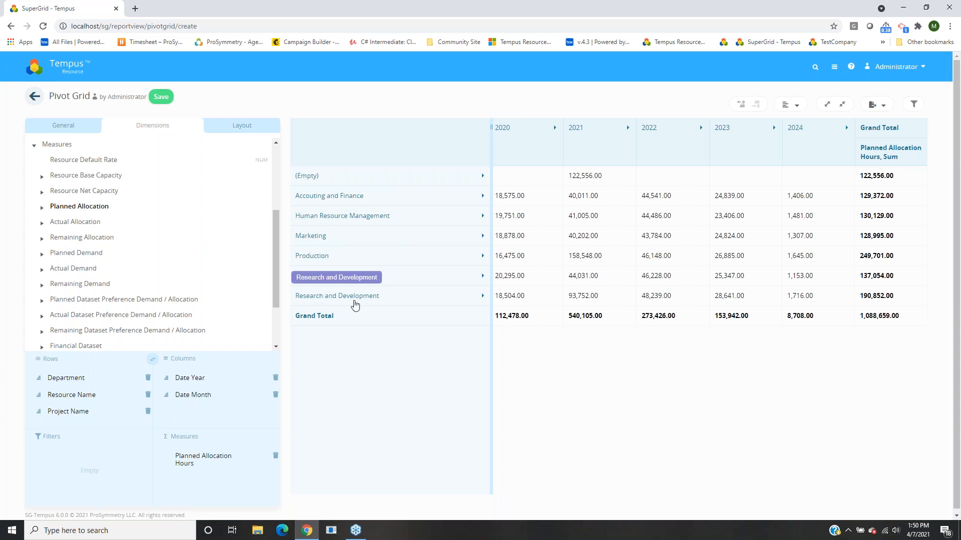
{"action": "left_click_drag", "start_coordinate": [355, 305], "coordinate": [356, 306]}
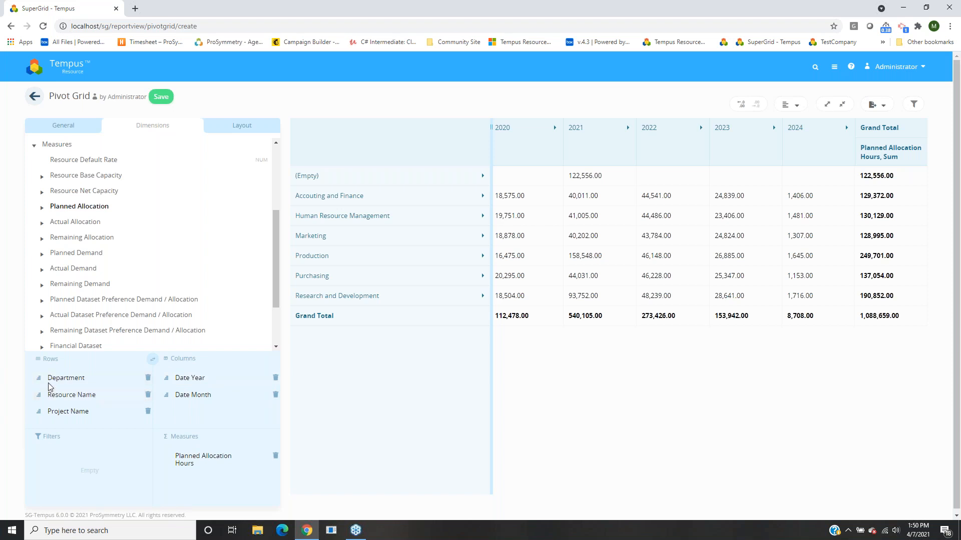
Open the sort and filter menu for the Department field in the Rows area.
{"action": "right_click", "coordinate": [61, 380]}
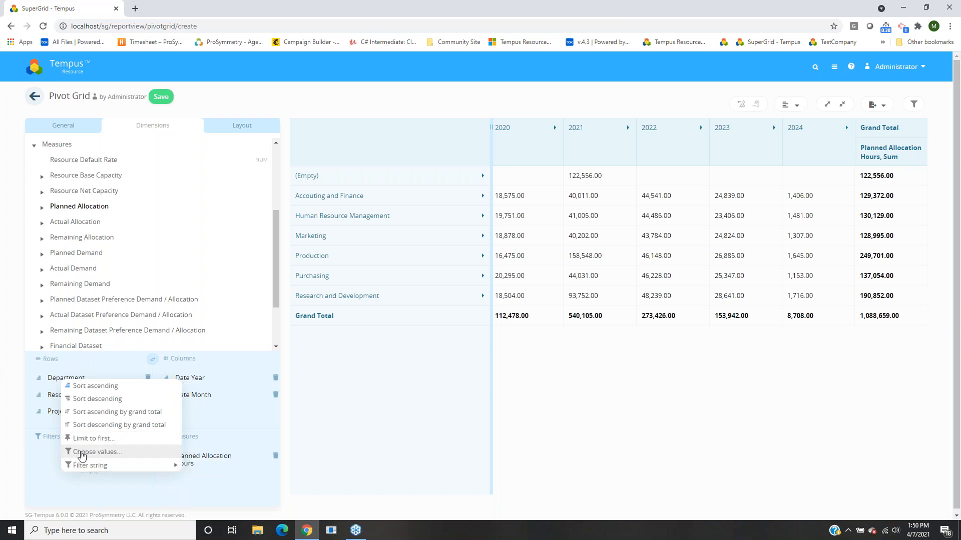
{"action": "mouse_move", "coordinate": [79, 469]}
In Department's Choose values list, keep only Accouting and Finance and Marketing ticked.
{"action": "left_click", "coordinate": [84, 452]}
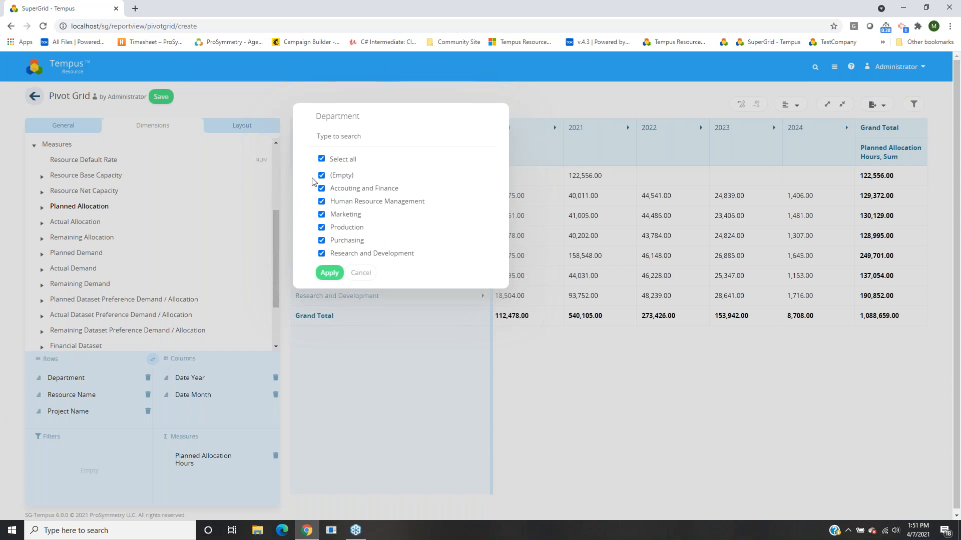
{"action": "left_click", "coordinate": [336, 163]}
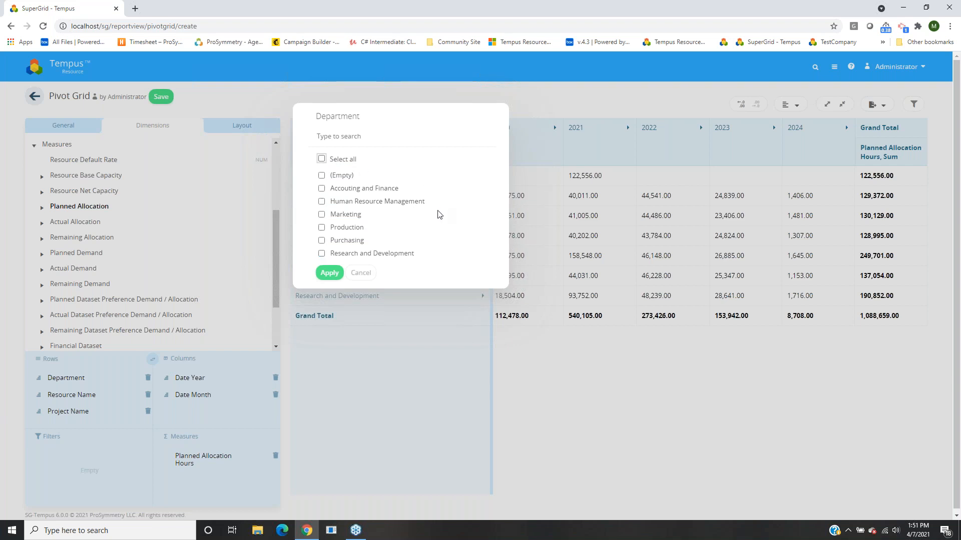
{"action": "left_click", "coordinate": [351, 190]}
{"action": "left_click", "coordinate": [329, 215]}
Re-tick every Department value after trial searches for Purchasing.
{"action": "left_click", "coordinate": [351, 137]}
{"action": "type", "text": "Purch"}
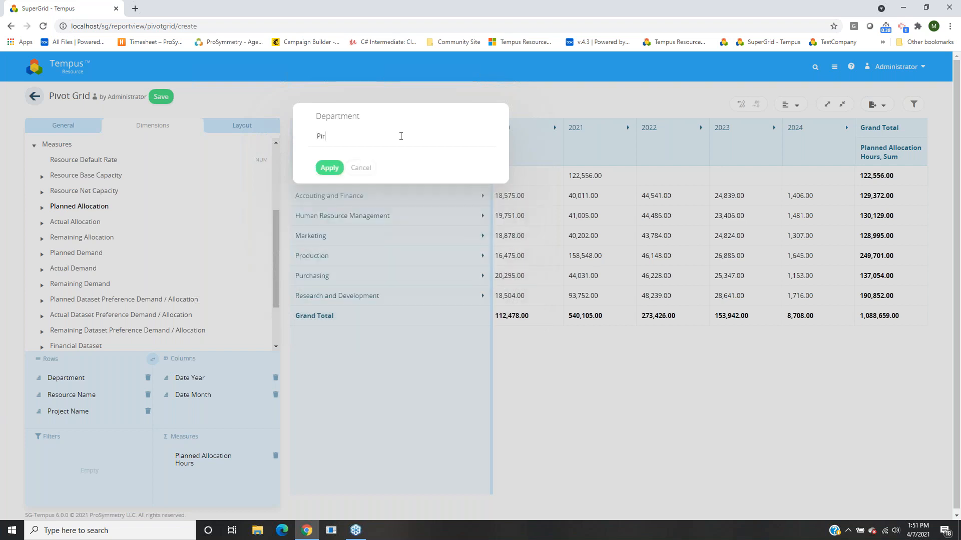
{"action": "type", "text": "as"}
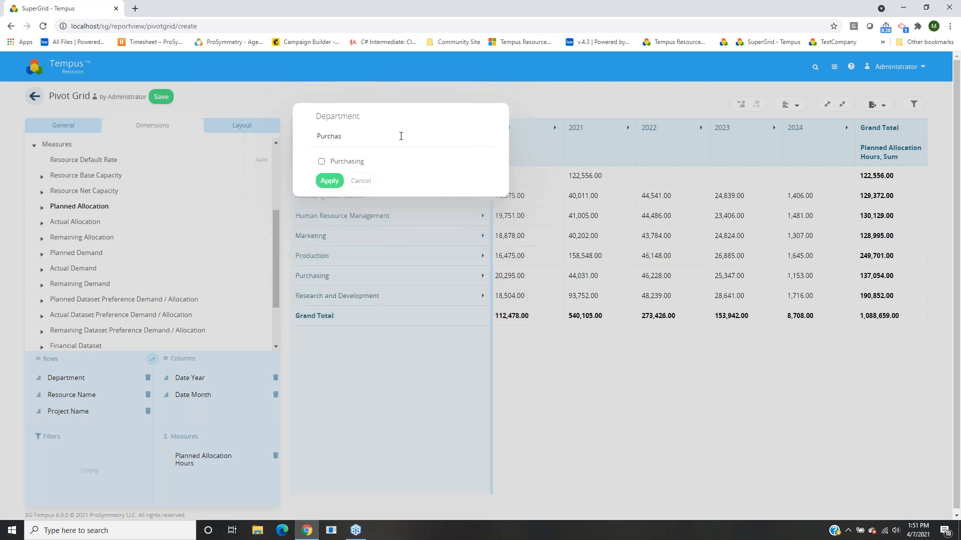
{"action": "key", "text": "BackSpace"}
{"action": "key", "text": "BackSpace"}
{"action": "key", "text": "BackSpace"}
{"action": "key", "text": "BackSpace"}
{"action": "key", "text": "BackSpace"}
{"action": "key", "text": "BackSpace"}
{"action": "key", "text": "BackSpace"}
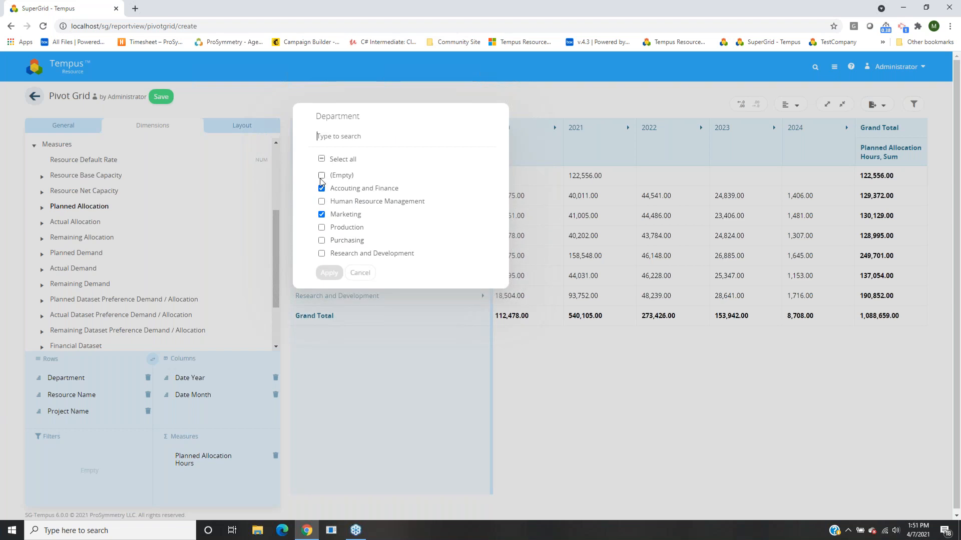
{"action": "left_click", "coordinate": [321, 159]}
{"action": "type", "text": "pruch"}
{"action": "key", "text": "BackSpace"}
{"action": "key", "text": "BackSpace"}
{"action": "key", "text": "BackSpace"}
{"action": "key", "text": "BackSpace"}
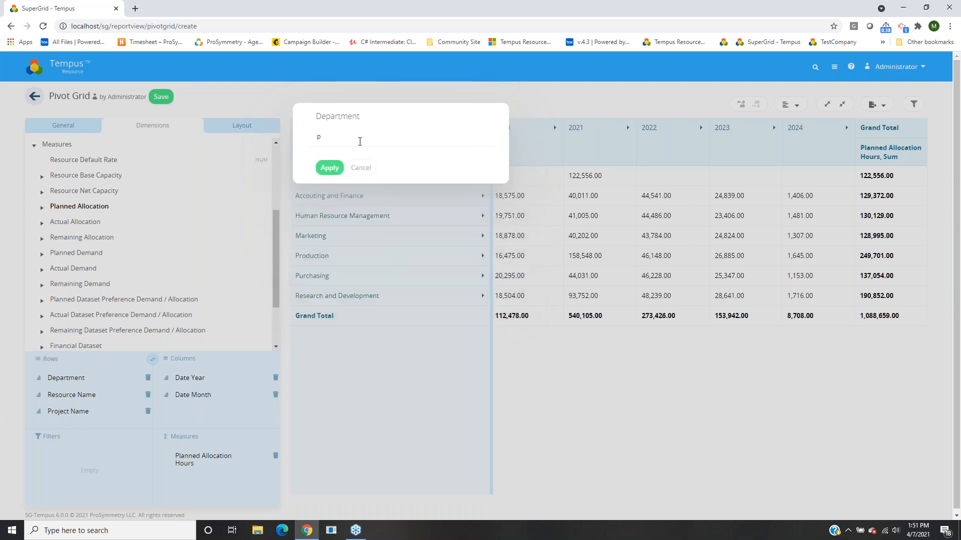
{"action": "type", "text": "urchas"}
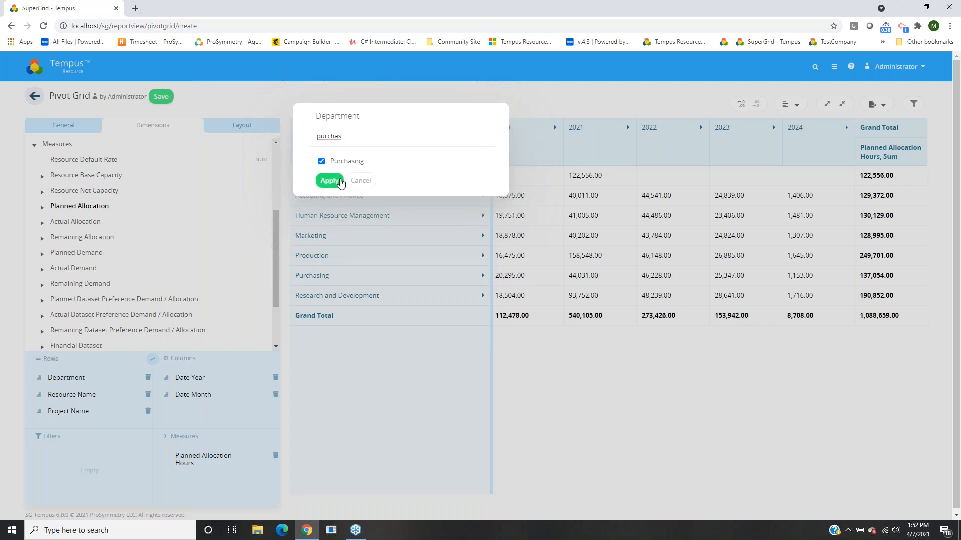
{"action": "key", "text": "BackSpace"}
{"action": "key", "text": "BackSpace"}
{"action": "key", "text": "BackSpace"}
{"action": "key", "text": "BackSpace"}
{"action": "key", "text": "BackSpace"}
{"action": "key", "text": "BackSpace"}
{"action": "key", "text": "BackSpace"}
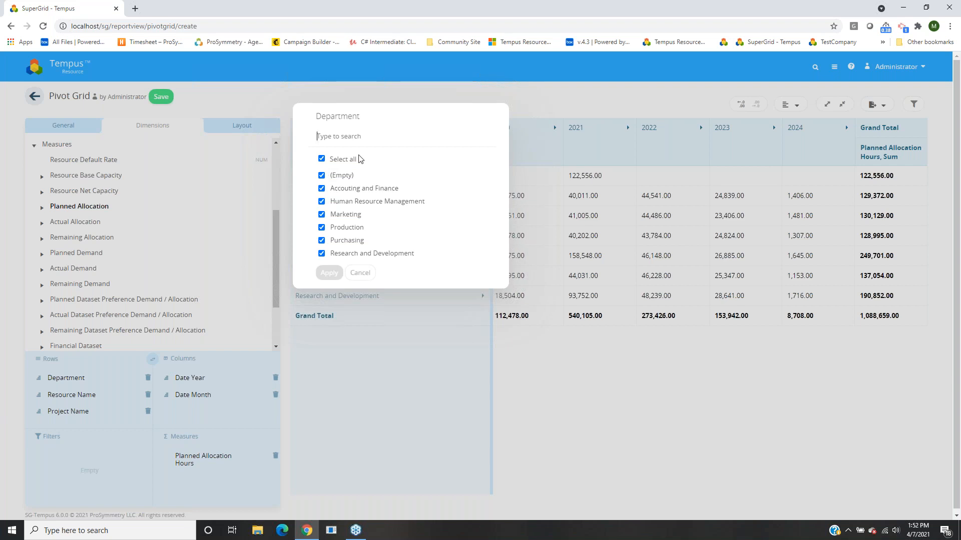
Clear all departments, then search 'account' and tick Accouting and Finance.
{"action": "left_click", "coordinate": [327, 160]}
{"action": "left_click", "coordinate": [370, 143]}
{"action": "type", "text": "accoun"}
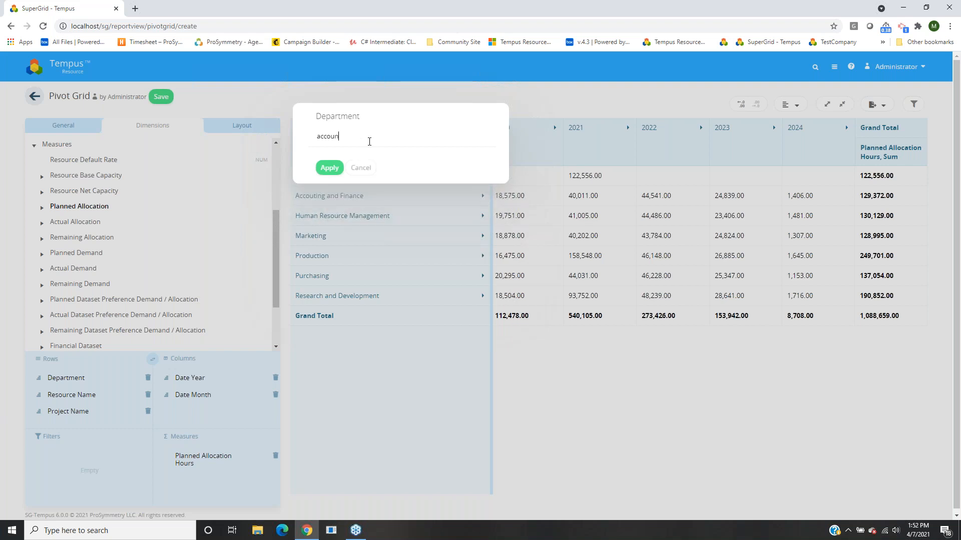
{"action": "key", "text": "BackSpace"}
{"action": "type", "text": "t"}
{"action": "left_click", "coordinate": [350, 161]}
Search 'purch', tick Purchasing and apply the Department filter to the grid.
{"action": "left_click_drag", "start_coordinate": [413, 142], "coordinate": [308, 152]}
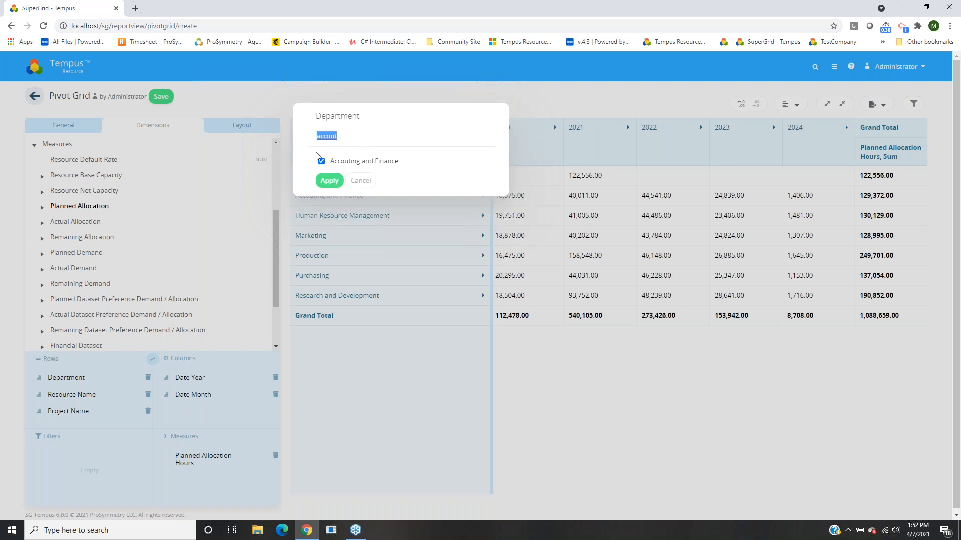
{"action": "key", "text": "BackSpace"}
{"action": "type", "text": "prdou"}
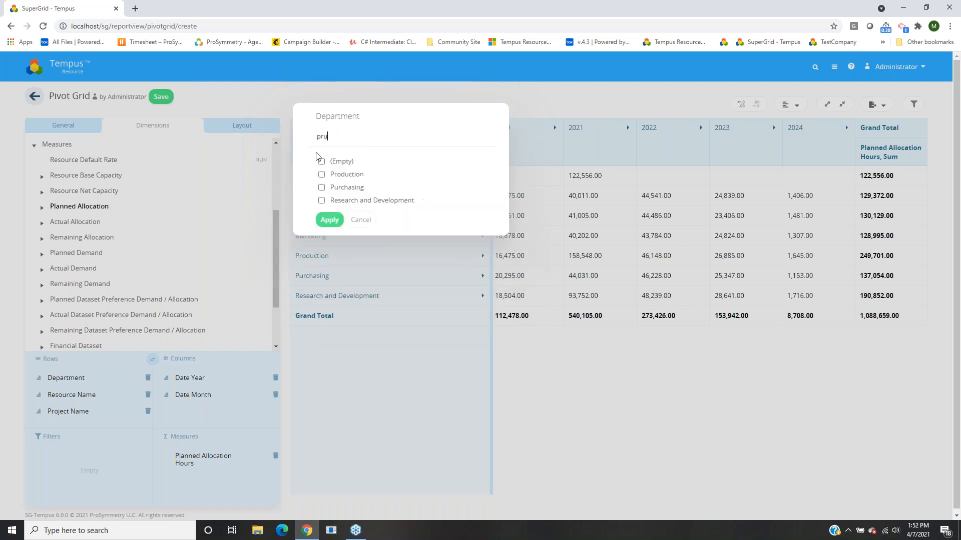
{"action": "key", "text": "BackSpace"}
{"action": "key", "text": "BackSpace"}
{"action": "key", "text": "BackSpace"}
{"action": "key", "text": "BackSpace"}
{"action": "type", "text": "urch"}
{"action": "left_click", "coordinate": [321, 162]}
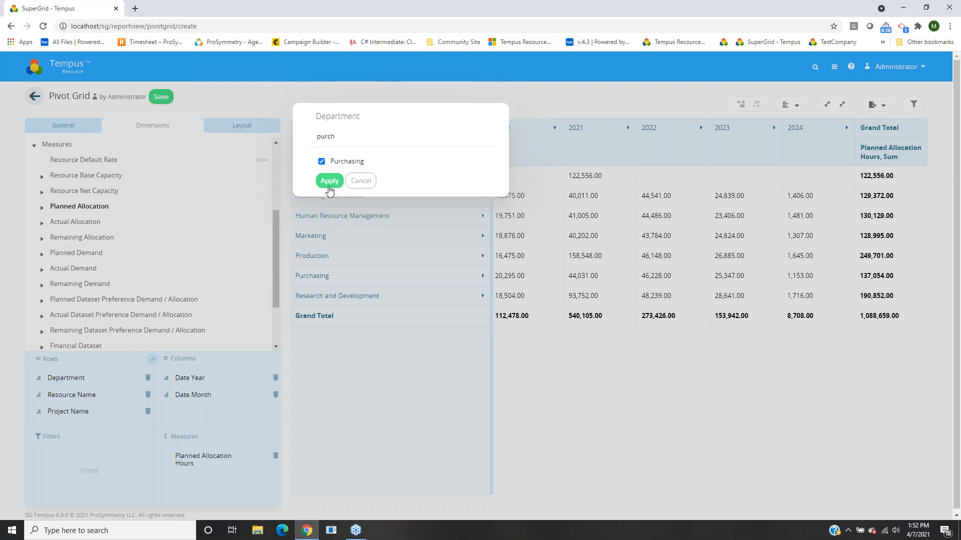
{"action": "left_click", "coordinate": [329, 180]}
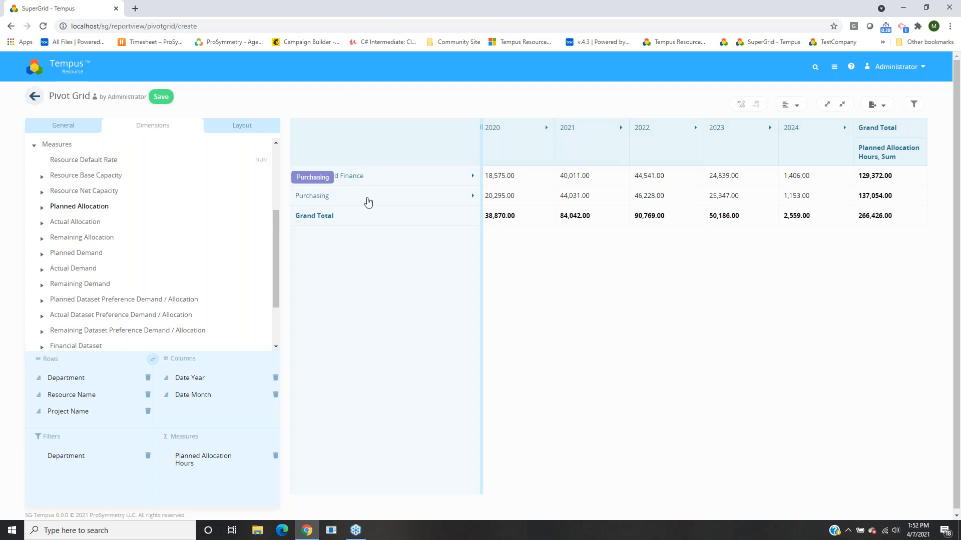
{"action": "left_click", "coordinate": [471, 176]}
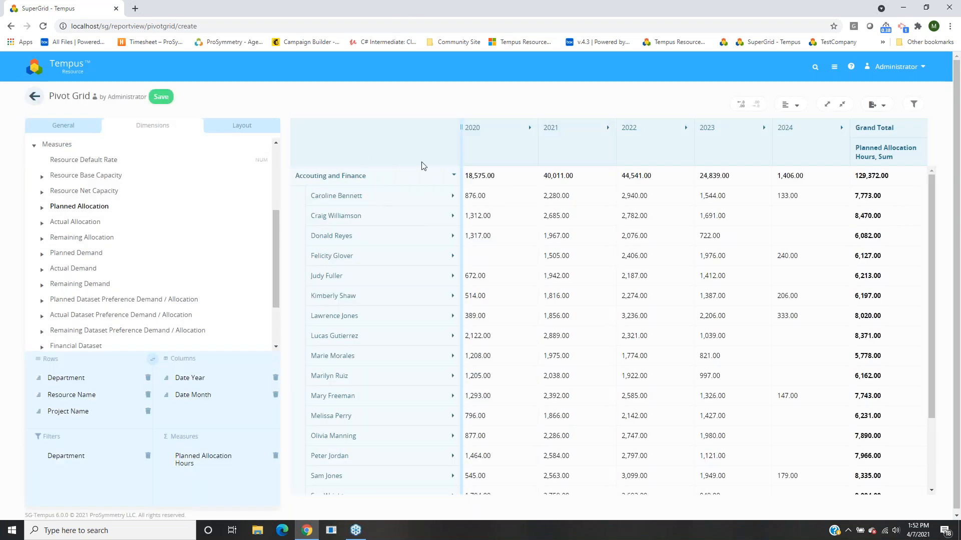
{"action": "left_click", "coordinate": [418, 183]}
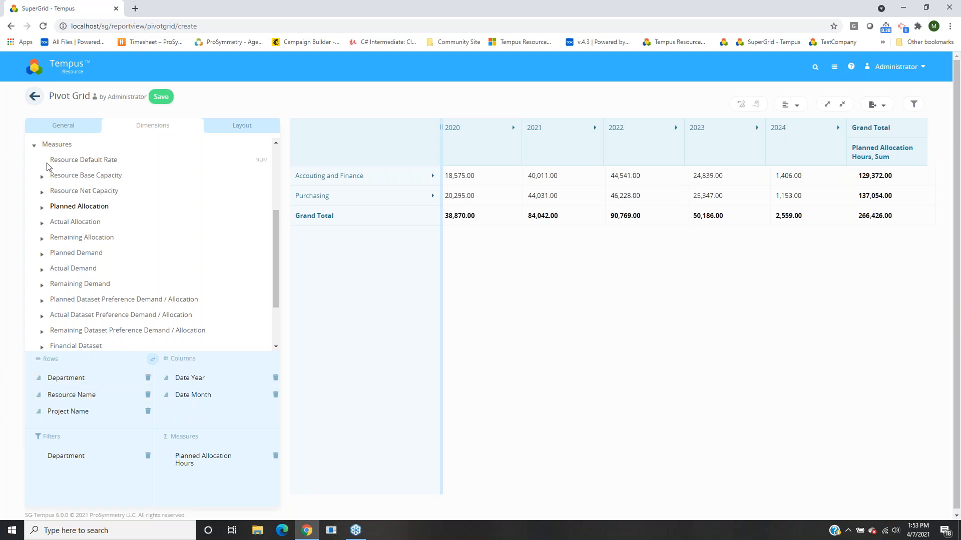
Add Position Role from the resource custom fields to the Filters area.
{"action": "scroll", "coordinate": [140, 246], "scroll_direction": "up", "scroll_amount": 3}
{"action": "left_click", "coordinate": [75, 284]}
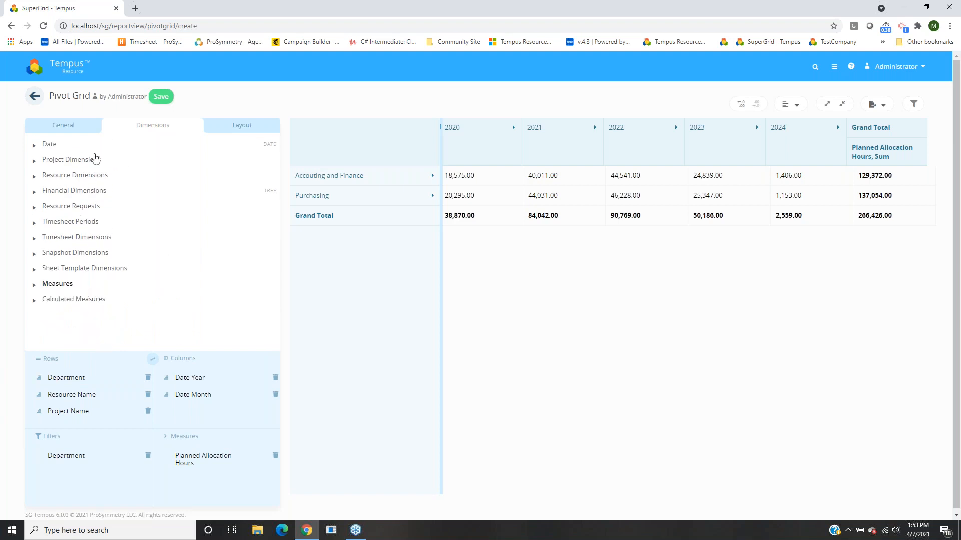
{"action": "left_click", "coordinate": [54, 176]}
{"action": "left_click", "coordinate": [83, 207]}
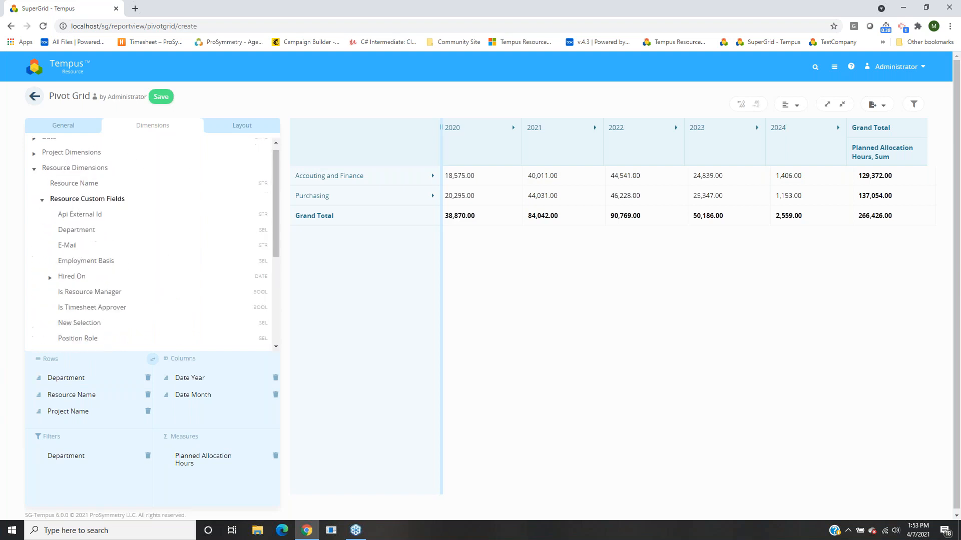
{"action": "scroll", "coordinate": [97, 208], "scroll_direction": "down", "scroll_amount": 1}
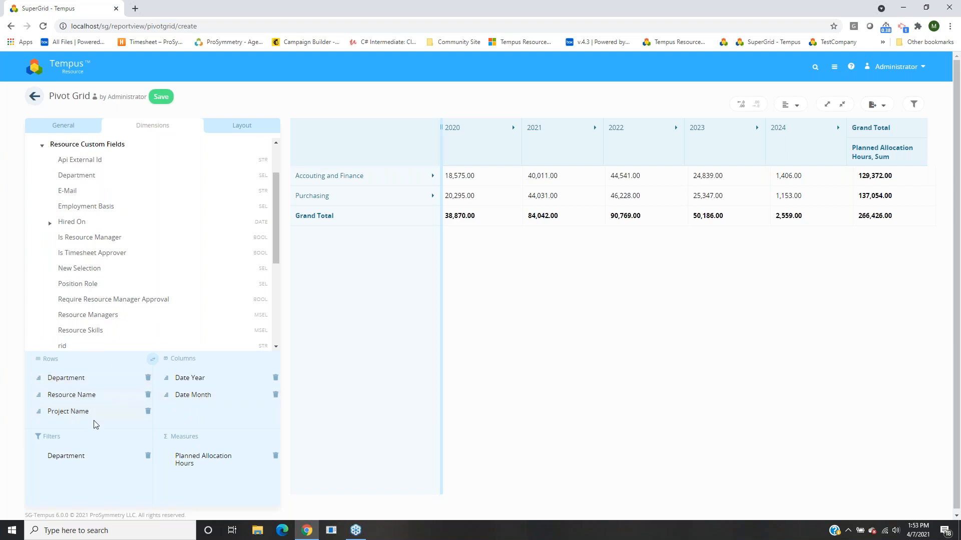
{"action": "scroll", "coordinate": [72, 397], "scroll_direction": "down", "scroll_amount": 1}
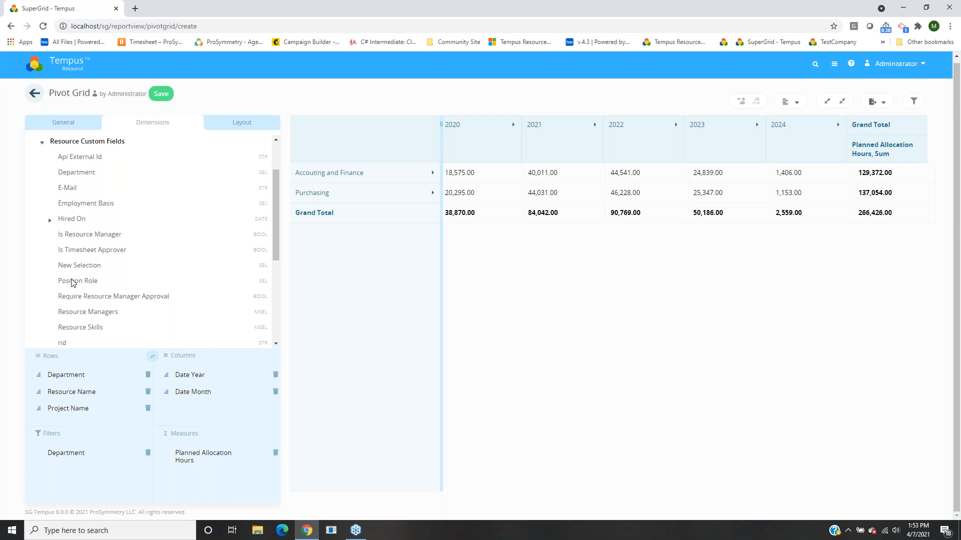
{"action": "left_click_drag", "start_coordinate": [73, 284], "coordinate": [46, 475]}
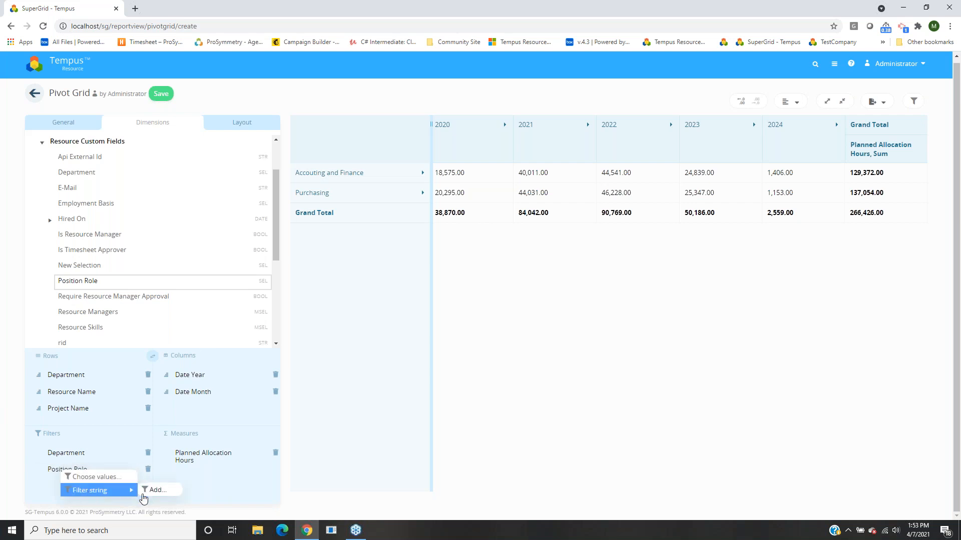
Filter Position Role to only Consultant and Developer and apply it.
{"action": "left_click", "coordinate": [96, 478]}
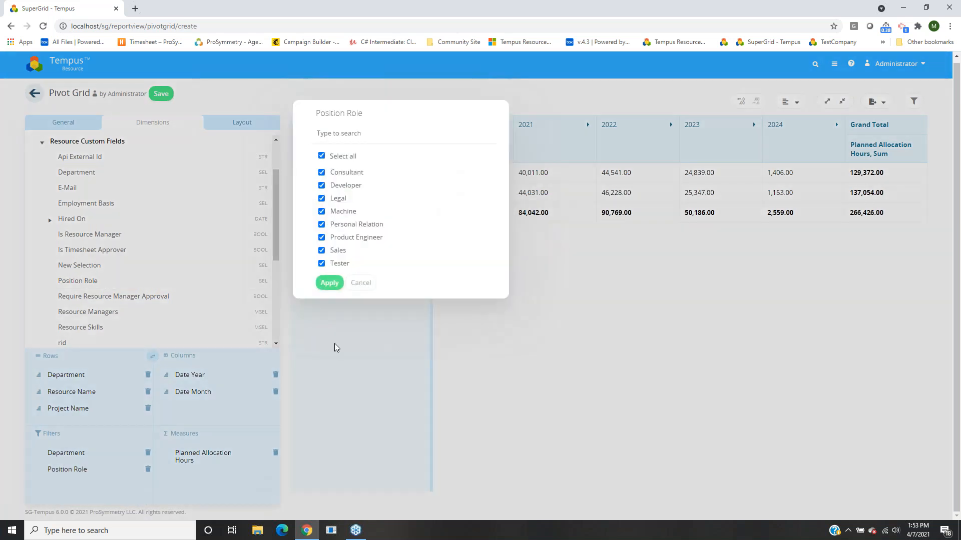
{"action": "left_click", "coordinate": [343, 156]}
{"action": "left_click", "coordinate": [346, 172]}
{"action": "left_click", "coordinate": [345, 185]}
{"action": "left_click", "coordinate": [325, 283]}
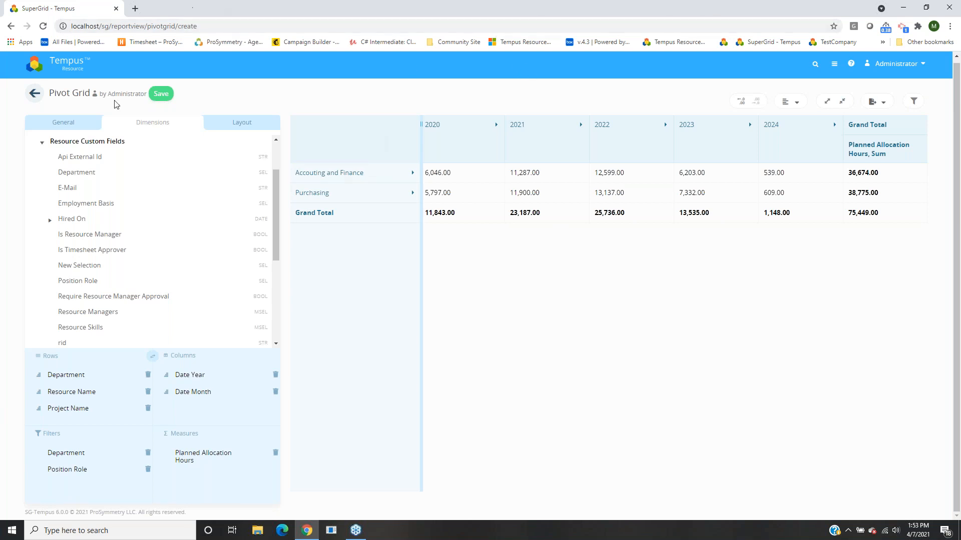
{"action": "left_click", "coordinate": [93, 142]}
Collapse Resource Dimensions and expand the Calculated Measures and Measures groups.
{"action": "left_click", "coordinate": [66, 148]}
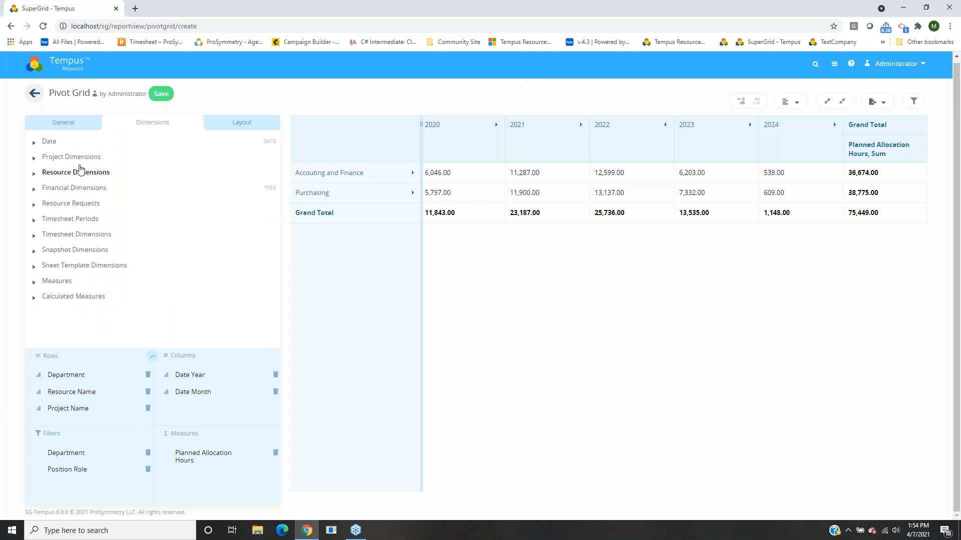
{"action": "left_click", "coordinate": [64, 297]}
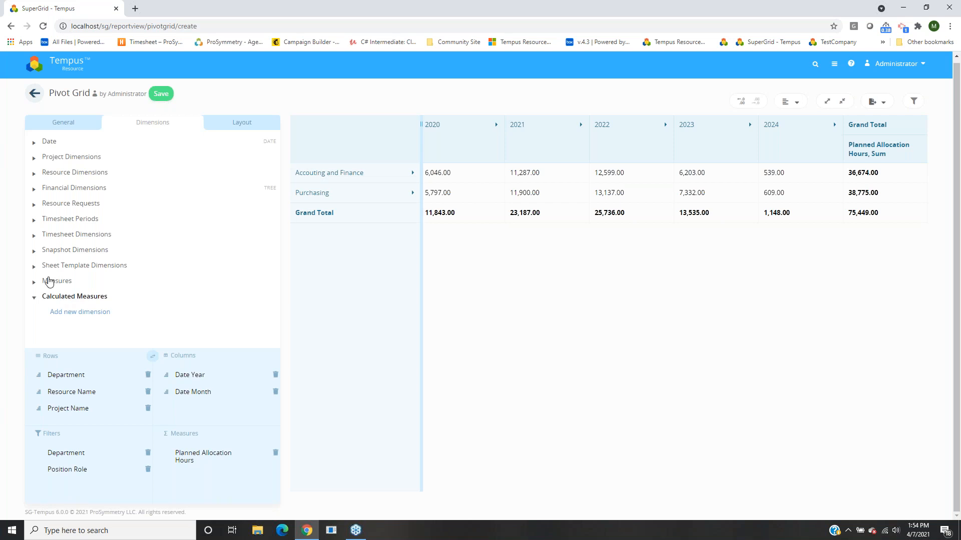
{"action": "left_click", "coordinate": [49, 280]}
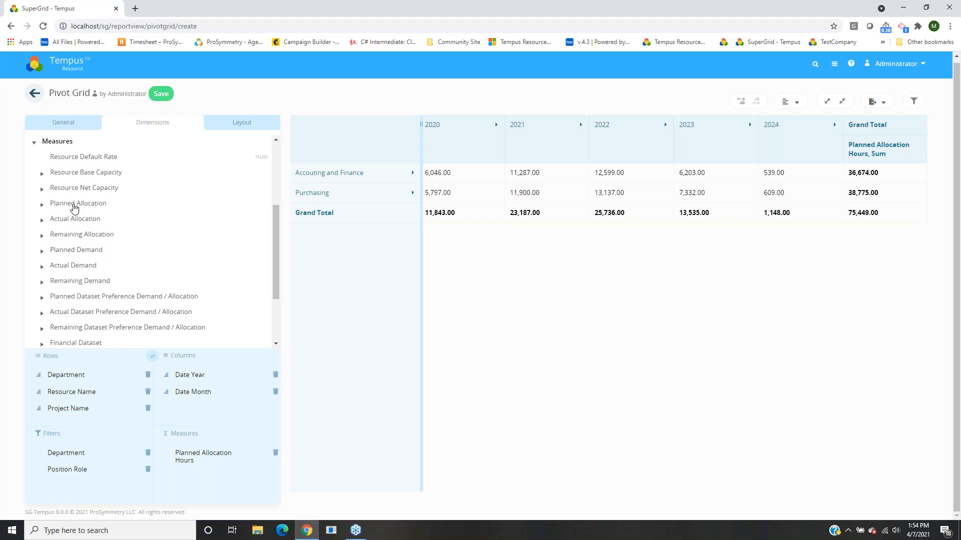
{"action": "scroll", "coordinate": [116, 216], "scroll_direction": "down", "scroll_amount": 1}
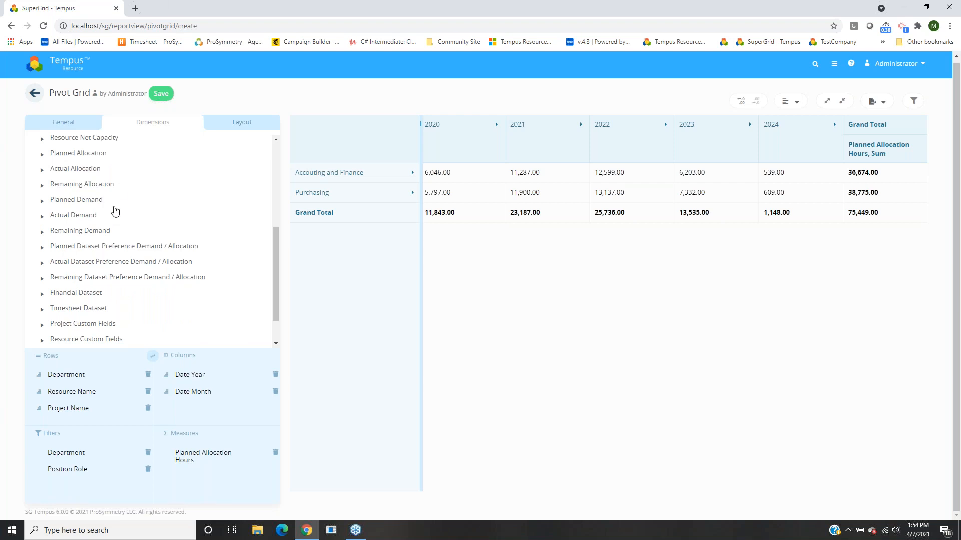
{"action": "scroll", "coordinate": [106, 237], "scroll_direction": "down", "scroll_amount": 1}
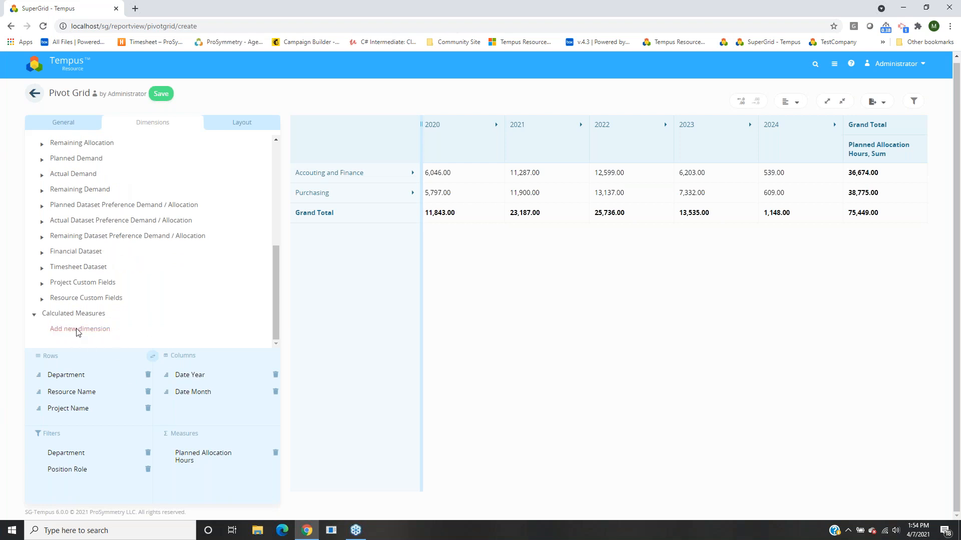
Start a new calculated measure named 'Planned Allocation Hours - Actual Allocation Hours'.
{"action": "left_click", "coordinate": [97, 333]}
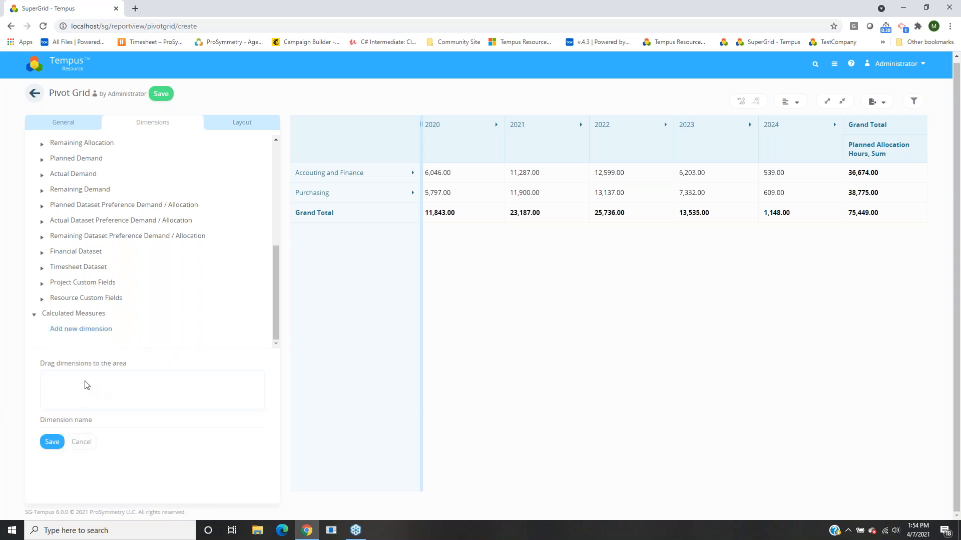
{"action": "left_click", "coordinate": [188, 421]}
{"action": "left_click", "coordinate": [123, 419]}
{"action": "type", "text": "Planned Al"}
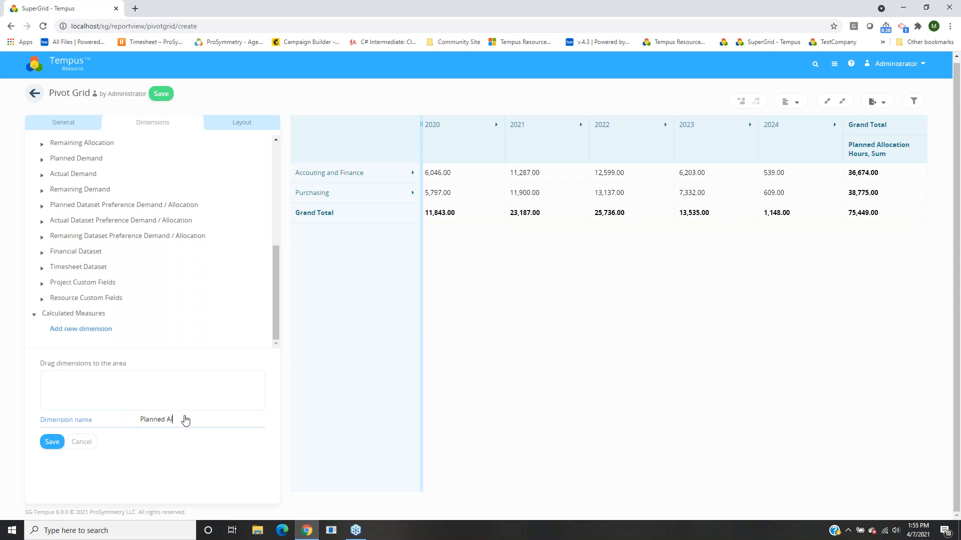
{"action": "type", "text": "location Hours - Act"}
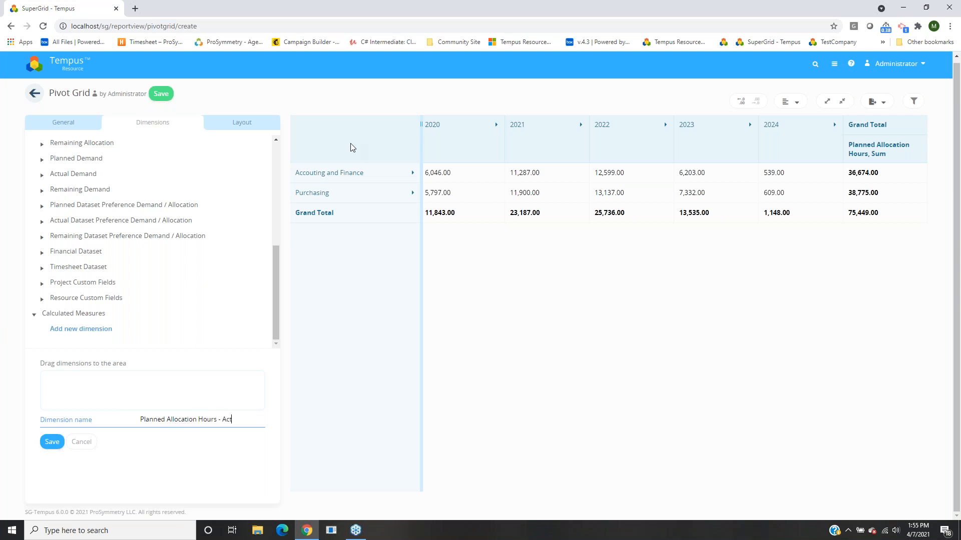
{"action": "type", "text": "ual Allocation Hours"}
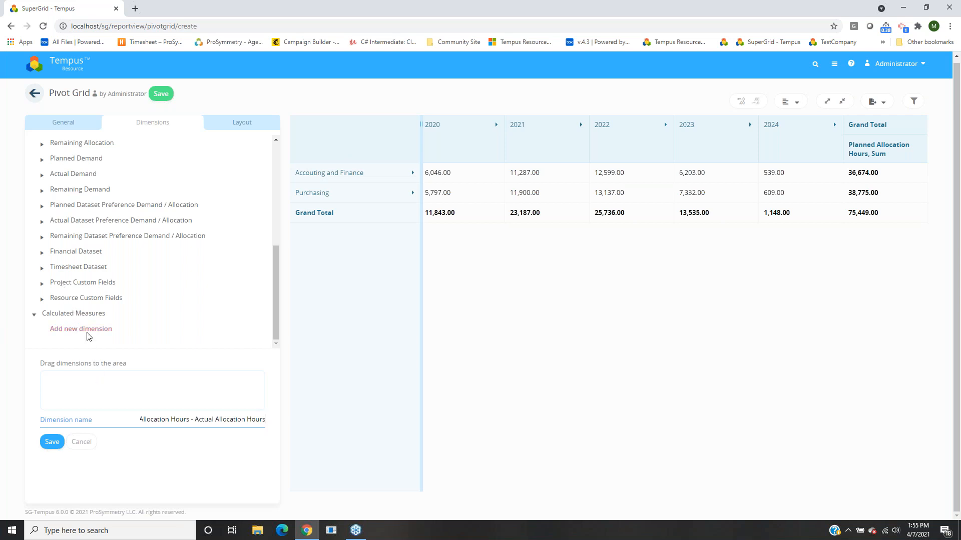
Build the formula Planned Allocation Hours minus Actual Allocation Hours and save the measure.
{"action": "scroll", "coordinate": [77, 272], "scroll_direction": "up", "scroll_amount": 4}
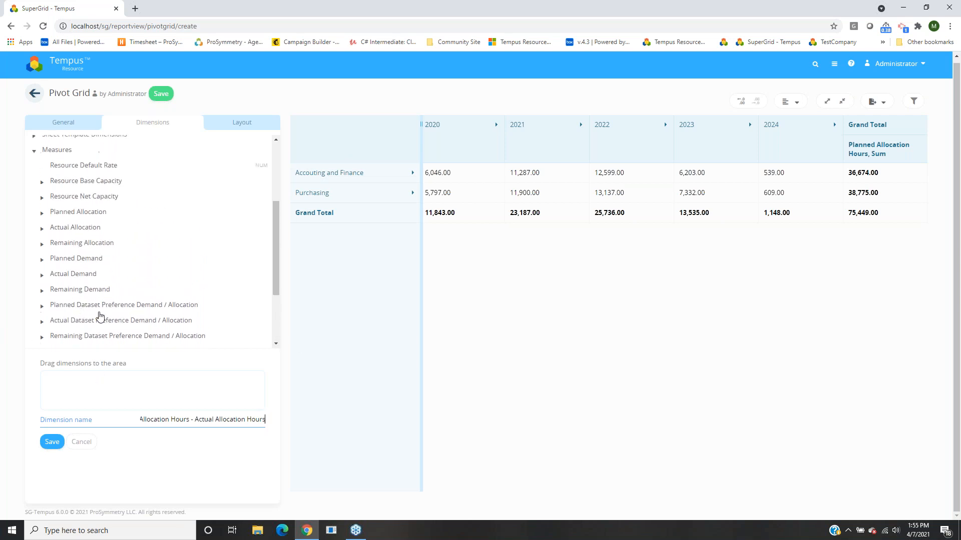
{"action": "left_click", "coordinate": [74, 214]}
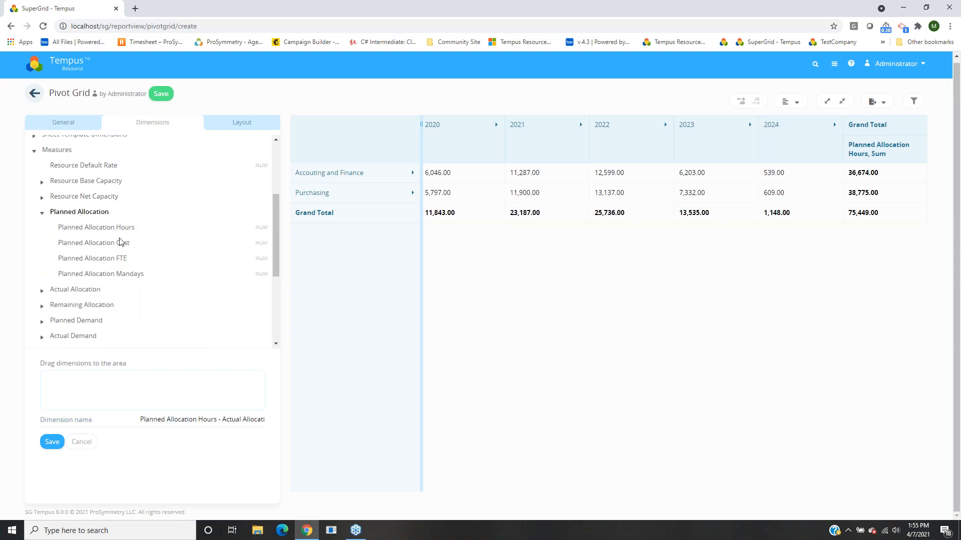
{"action": "left_click_drag", "start_coordinate": [76, 231], "coordinate": [61, 386]}
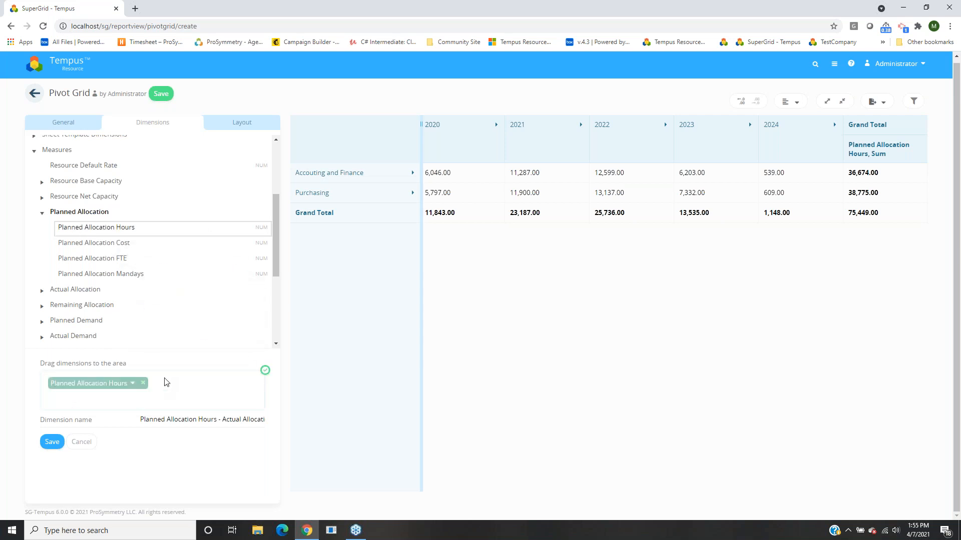
{"action": "type", "text": "-"}
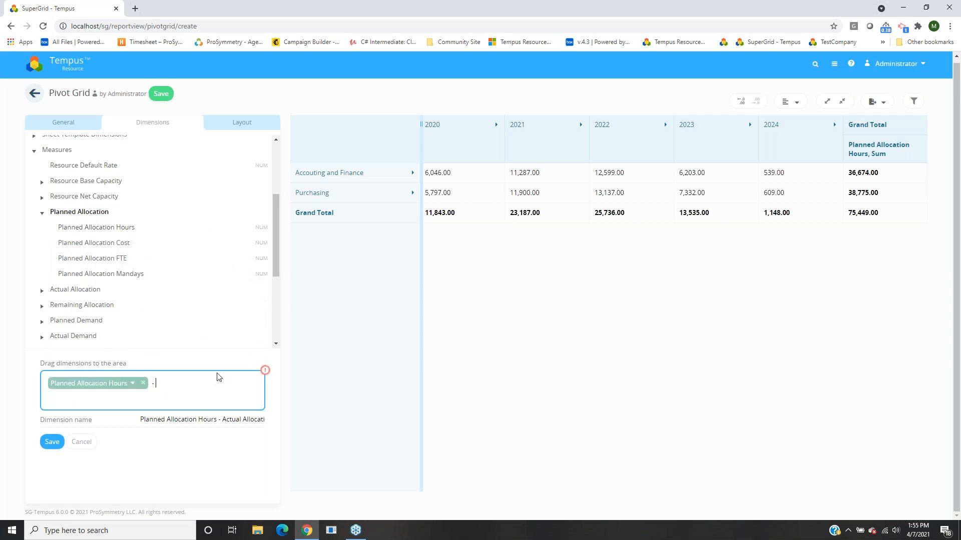
{"action": "left_click", "coordinate": [71, 214]}
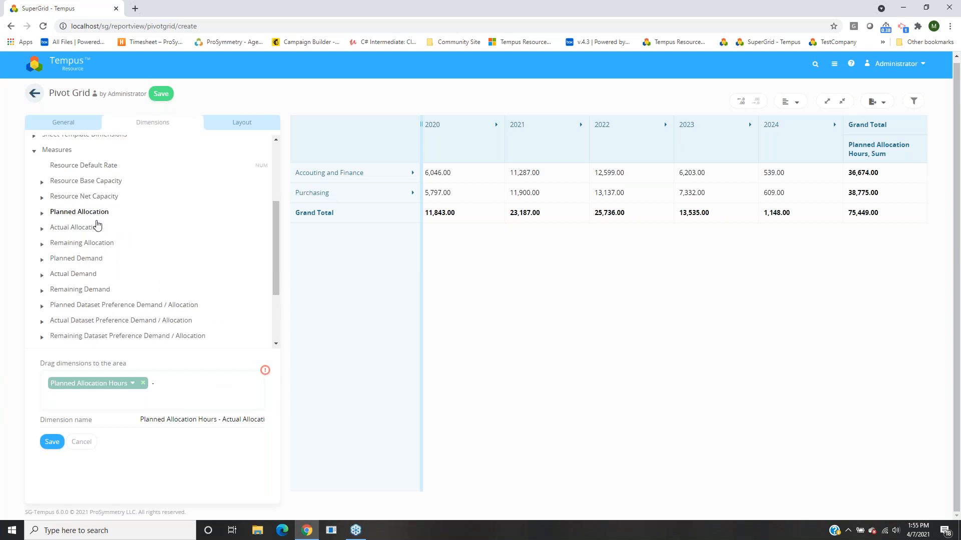
{"action": "left_click", "coordinate": [75, 226]}
{"action": "left_click_drag", "start_coordinate": [86, 245], "coordinate": [178, 384]}
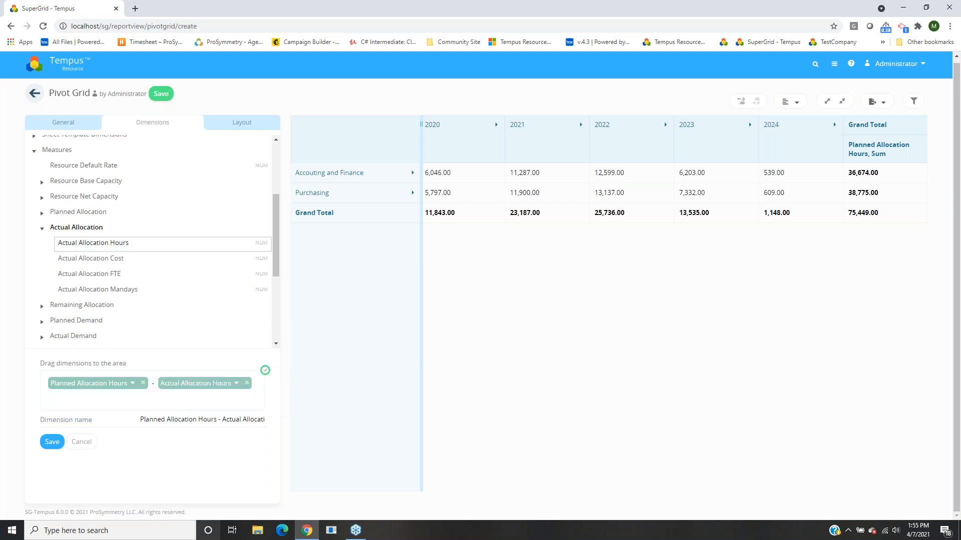
{"action": "left_click", "coordinate": [50, 442]}
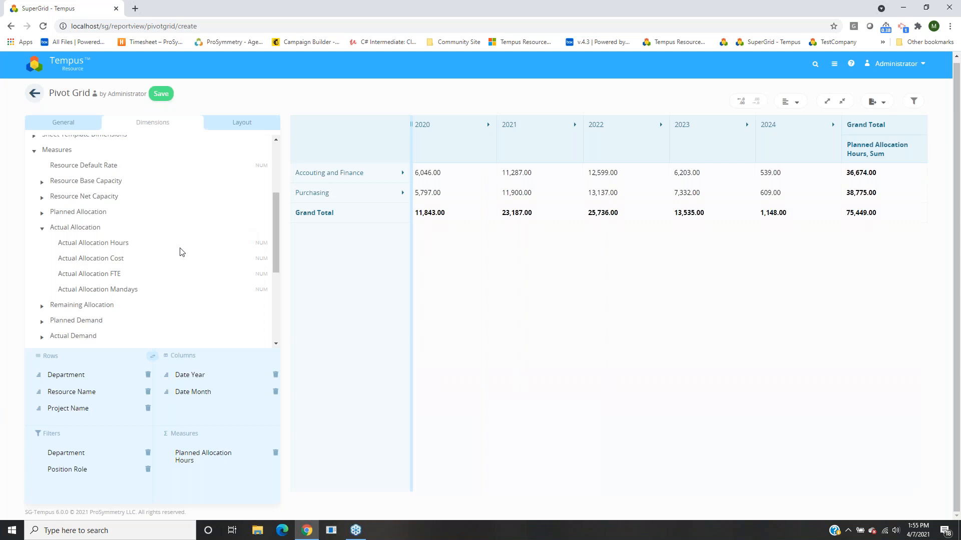
Add the 'Planned Allocation Hours - Actual Allocation Hours' calculated measure to Measures, then collapse Calculated Measures.
{"action": "scroll", "coordinate": [171, 259], "scroll_direction": "down", "scroll_amount": 4}
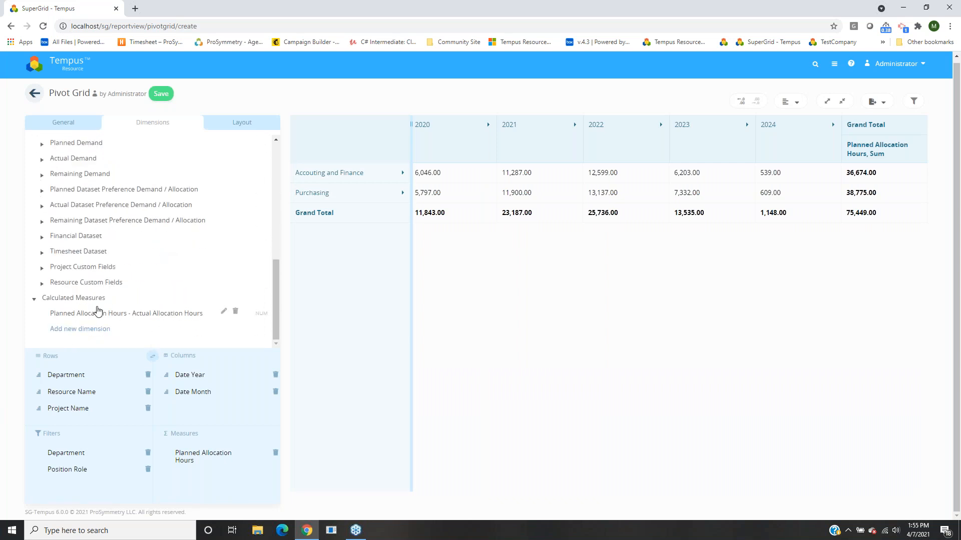
{"action": "left_click_drag", "start_coordinate": [86, 314], "coordinate": [175, 476]}
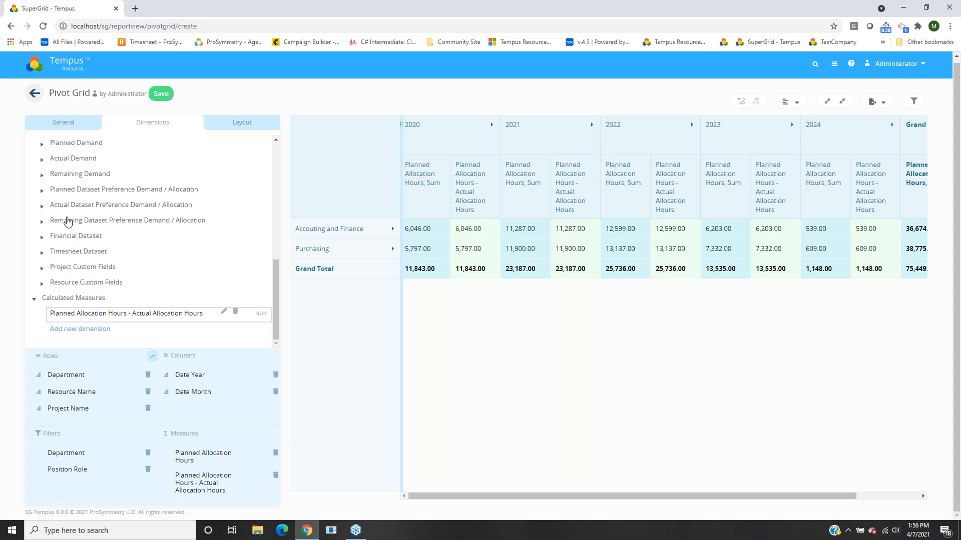
{"action": "left_click", "coordinate": [84, 300]}
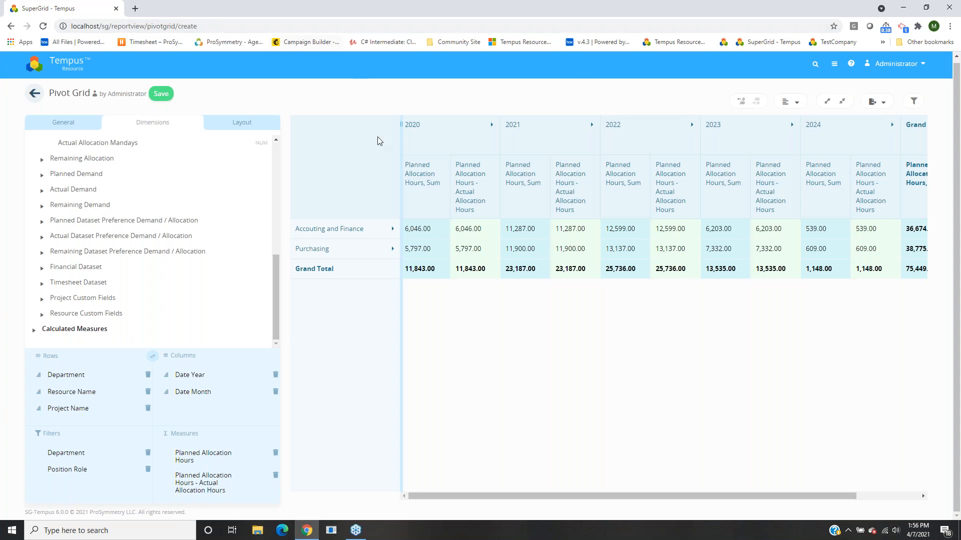
{"action": "left_click", "coordinate": [242, 125]}
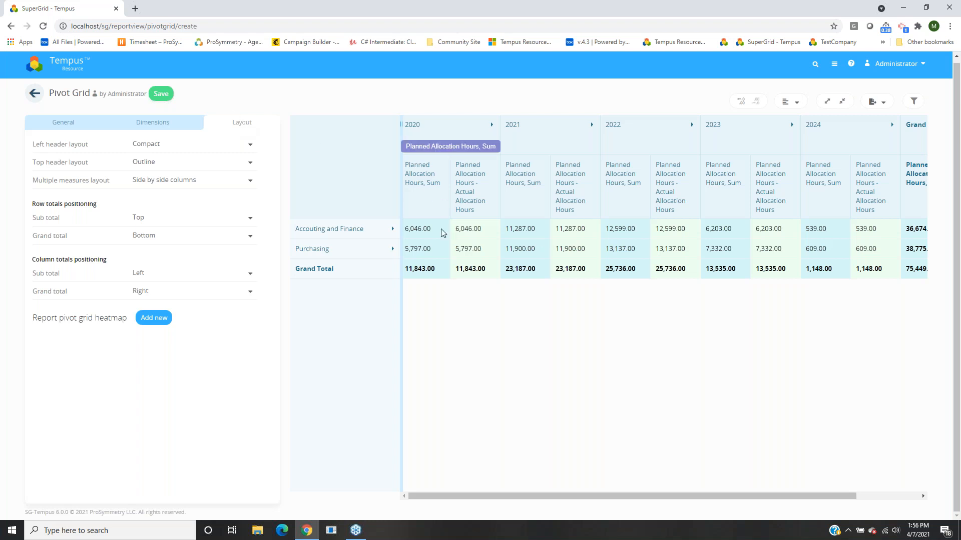
{"action": "left_click_drag", "start_coordinate": [596, 497], "coordinate": [522, 489]}
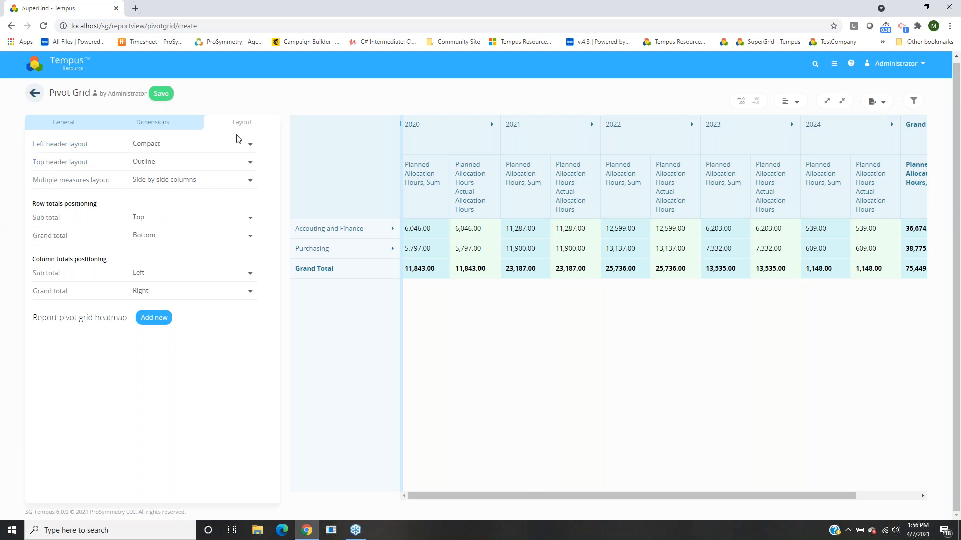
{"action": "left_click", "coordinate": [175, 147]}
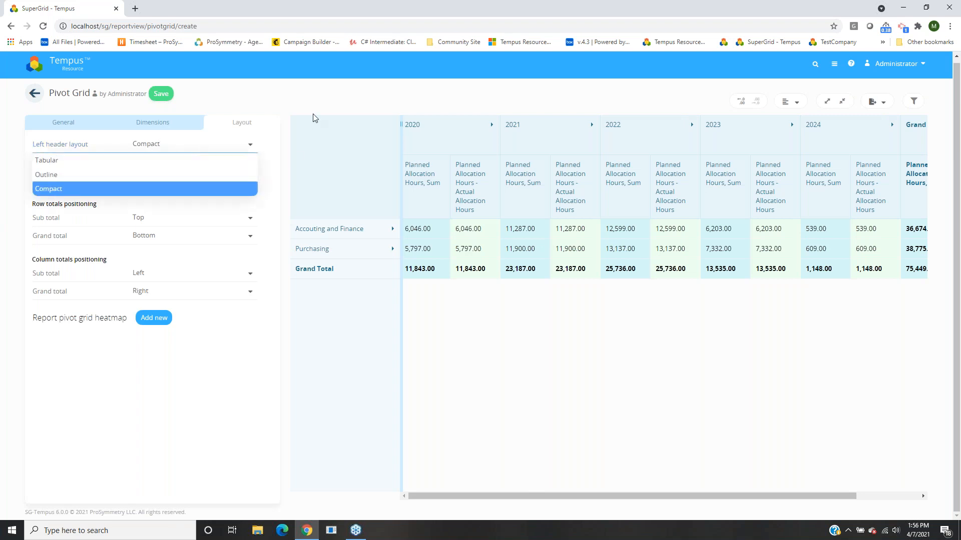
{"action": "left_click", "coordinate": [301, 105]}
{"action": "left_click", "coordinate": [333, 231]}
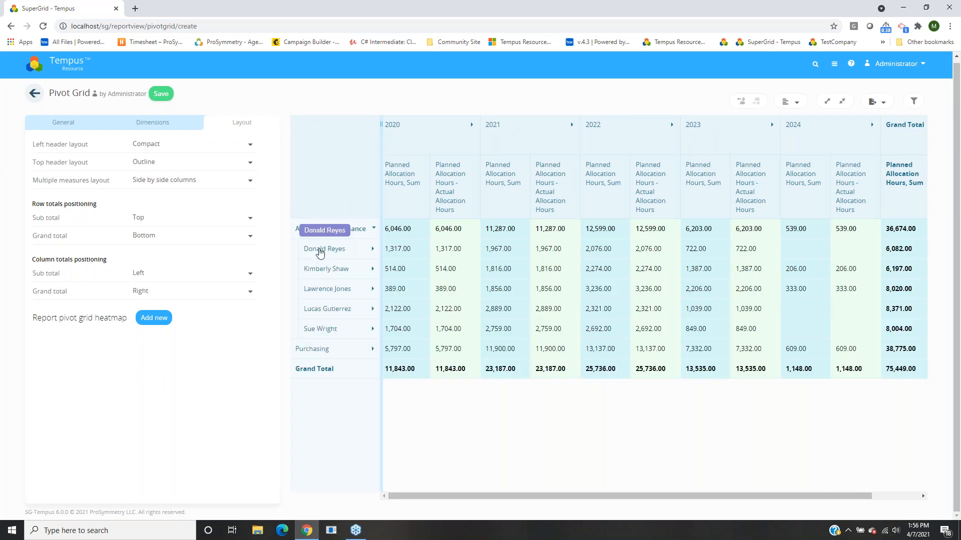
{"action": "left_click", "coordinate": [302, 249]}
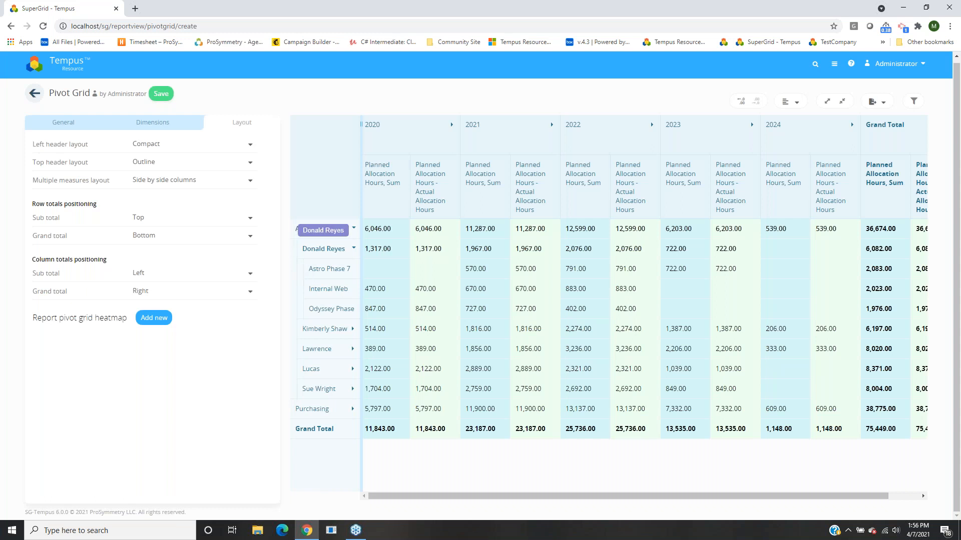
Set the left header layout to Tabular, widen the row headers, then switch it to Outline.
{"action": "left_click", "coordinate": [171, 146]}
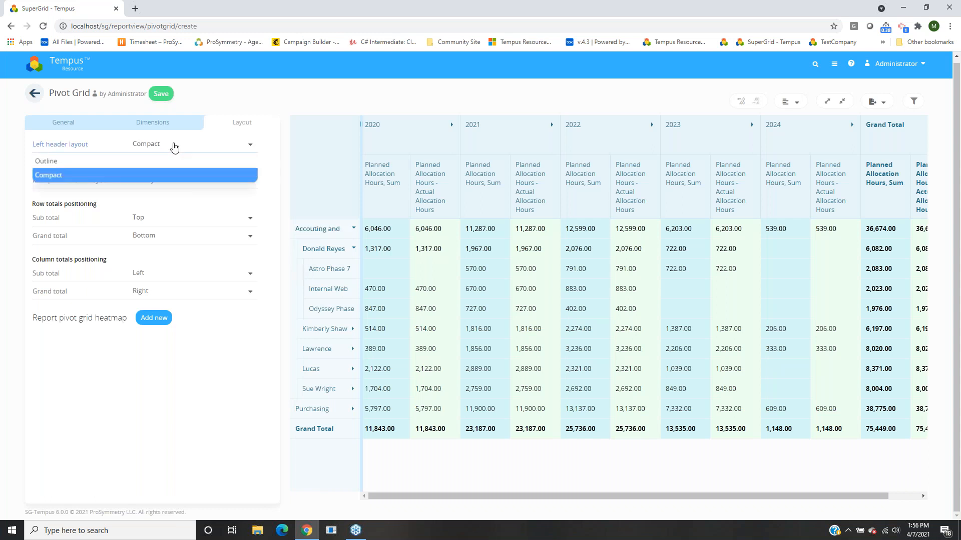
{"action": "left_click", "coordinate": [140, 161]}
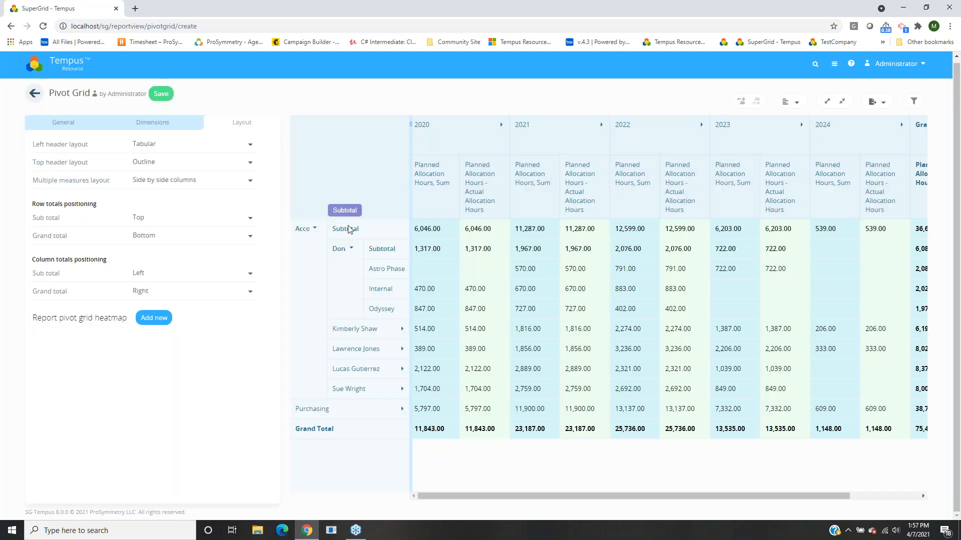
{"action": "left_click_drag", "start_coordinate": [410, 140], "coordinate": [578, 145]}
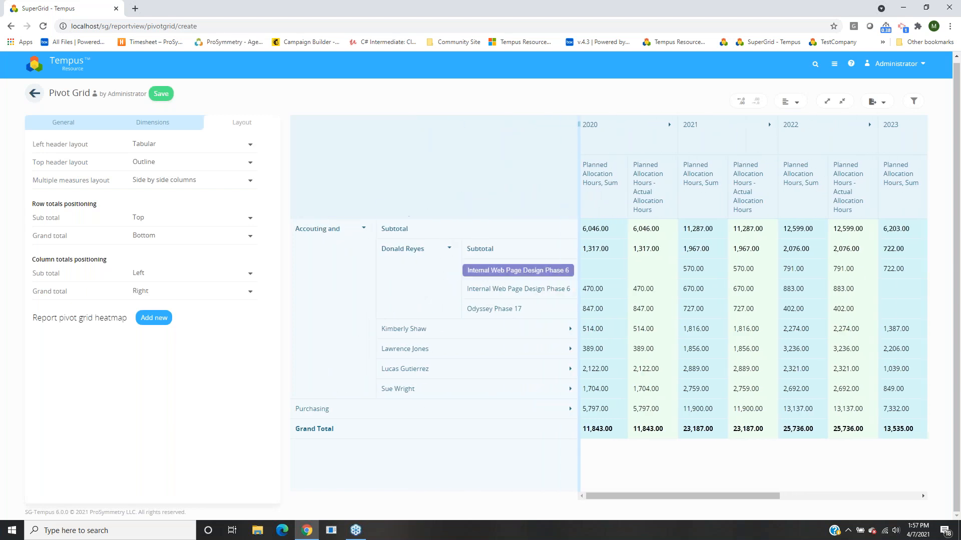
{"action": "left_click", "coordinate": [156, 149]}
{"action": "left_click", "coordinate": [114, 176]}
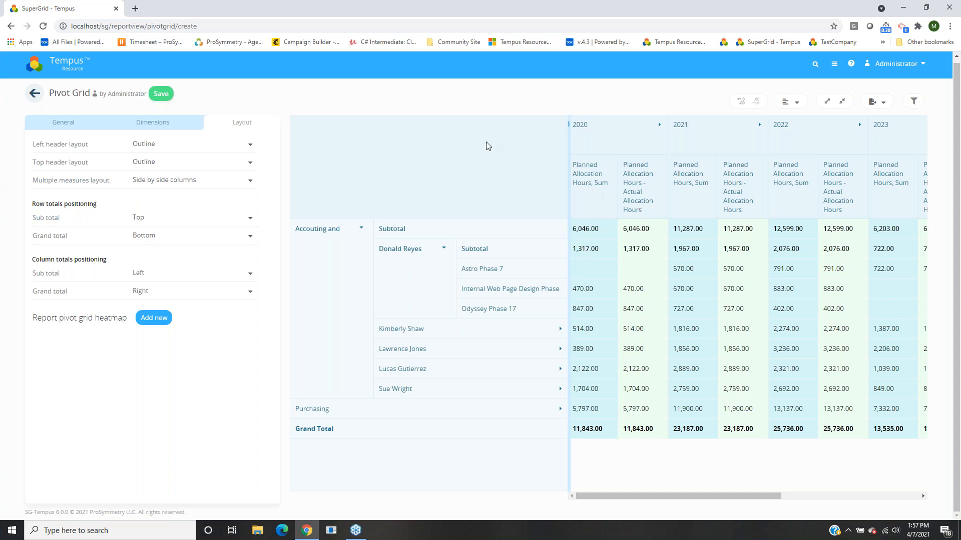
Set multiple measures to Side by side rows and row subtotals to None, keeping the other totals unchanged.
{"action": "left_click", "coordinate": [208, 181]}
{"action": "left_click", "coordinate": [175, 232]}
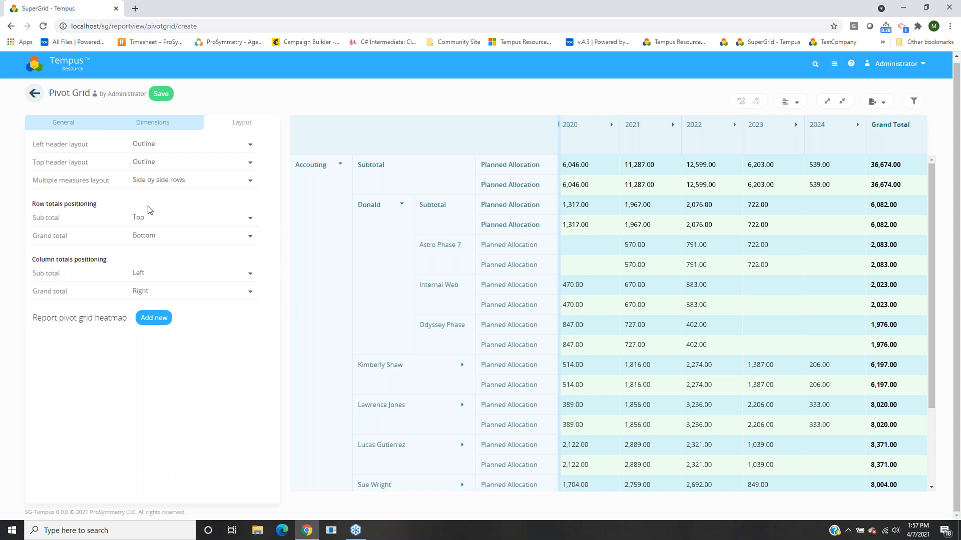
{"action": "left_click", "coordinate": [138, 219]}
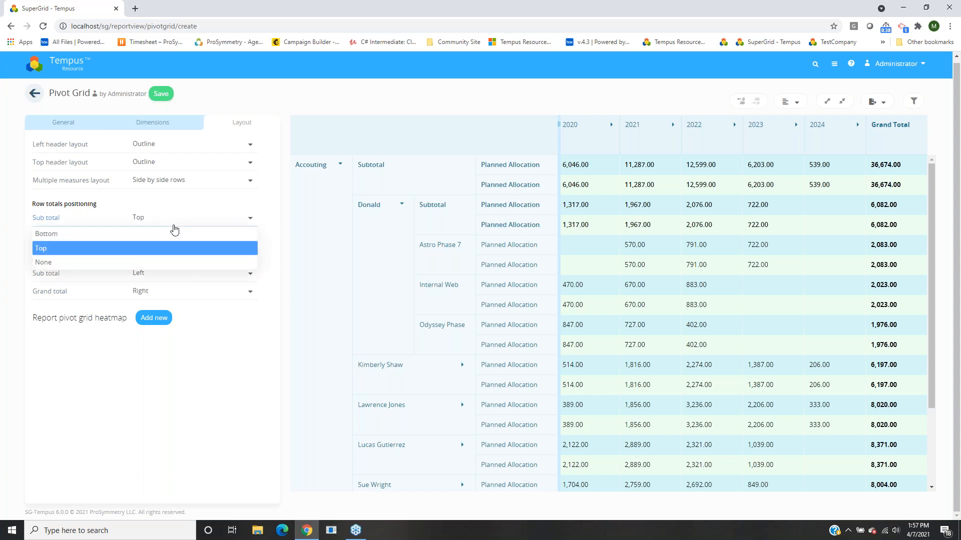
{"action": "left_click", "coordinate": [69, 264]}
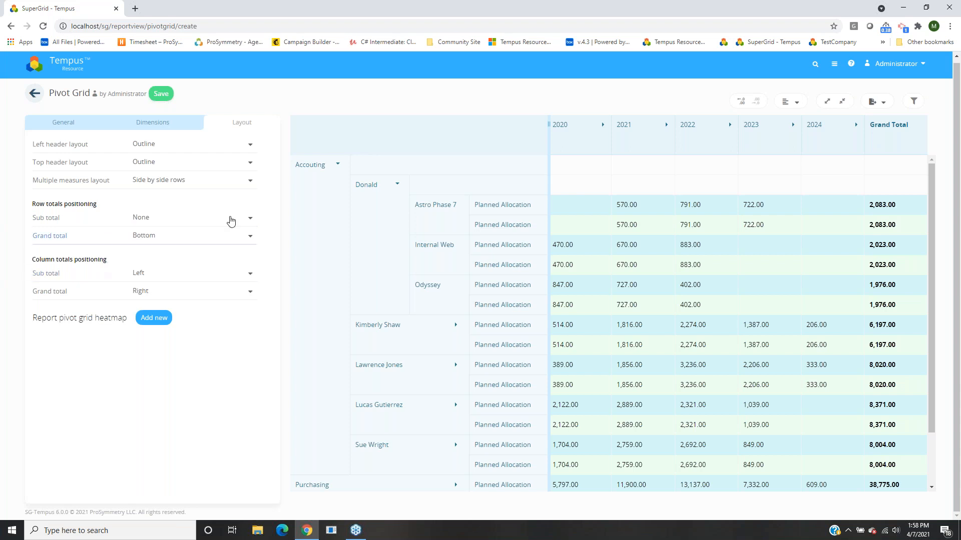
{"action": "left_click", "coordinate": [145, 236]}
{"action": "left_click", "coordinate": [106, 370]}
{"action": "left_click", "coordinate": [135, 279]}
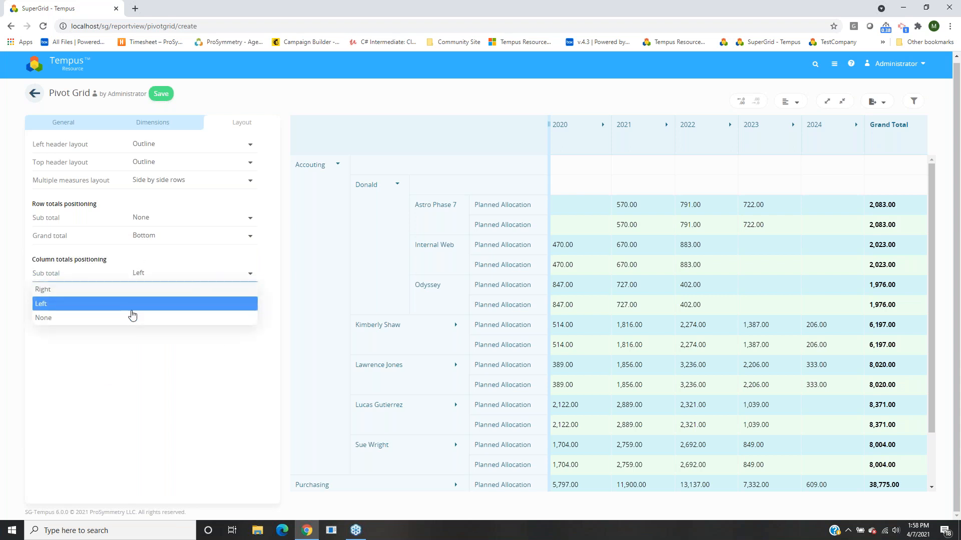
{"action": "left_click", "coordinate": [134, 358]}
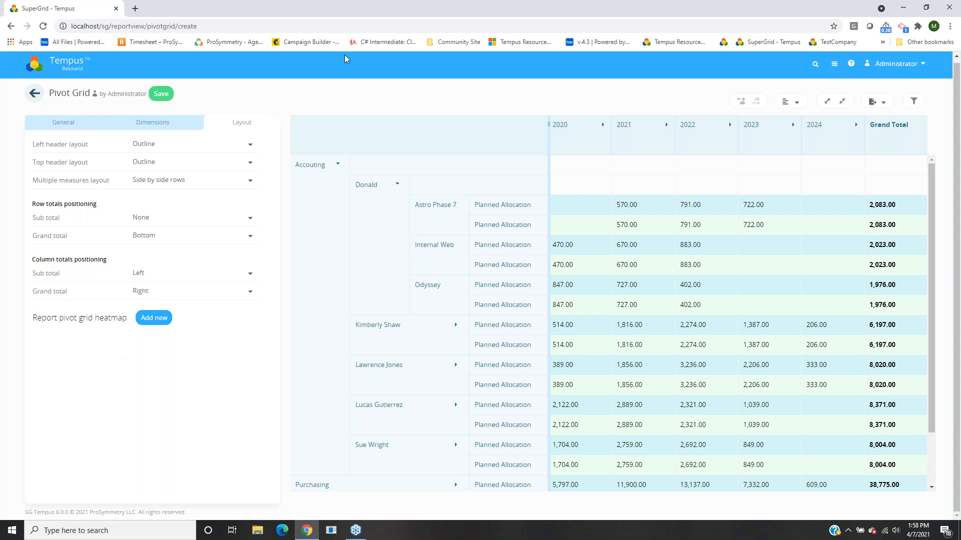
Expand 2020 into months and add a green heatmap rule with a threshold of 100.
{"action": "left_click", "coordinate": [574, 145]}
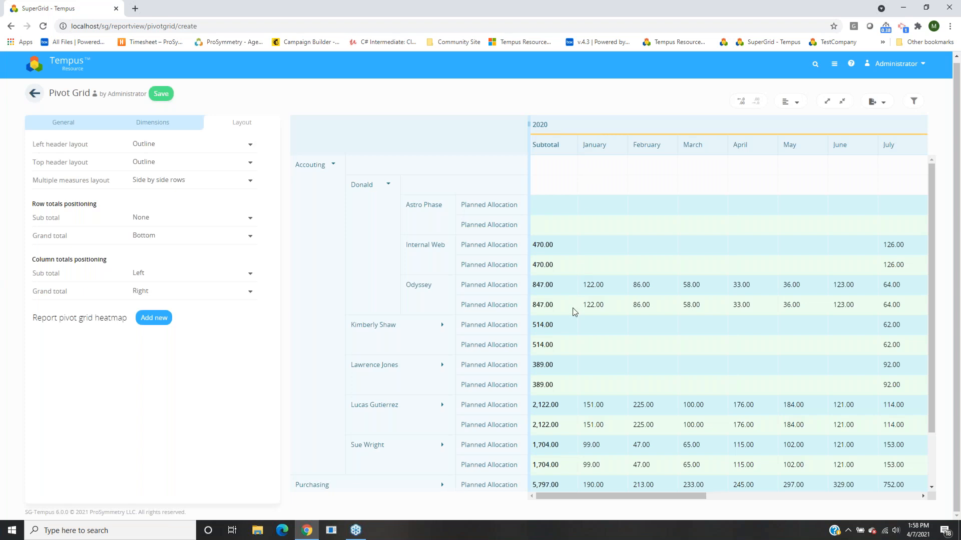
{"action": "left_click", "coordinate": [154, 324]}
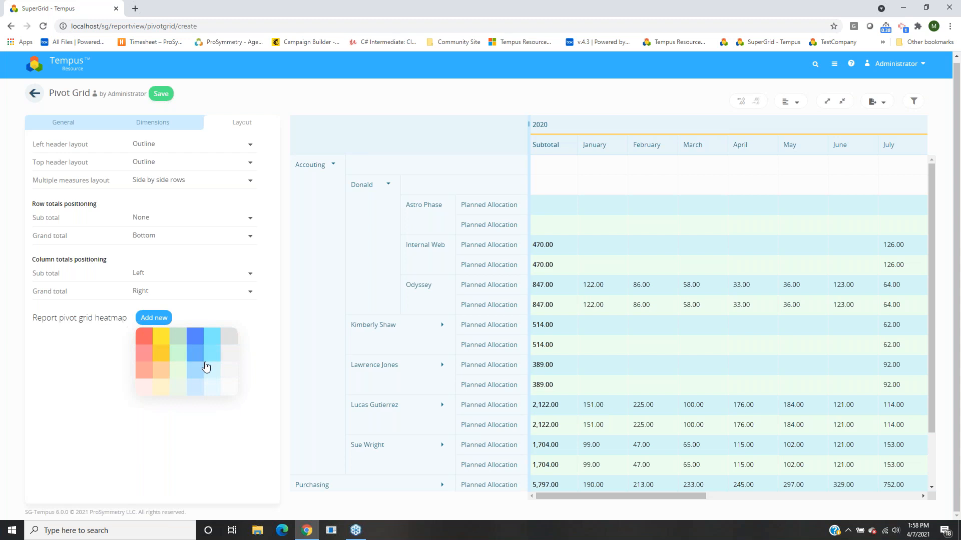
{"action": "left_click", "coordinate": [181, 343]}
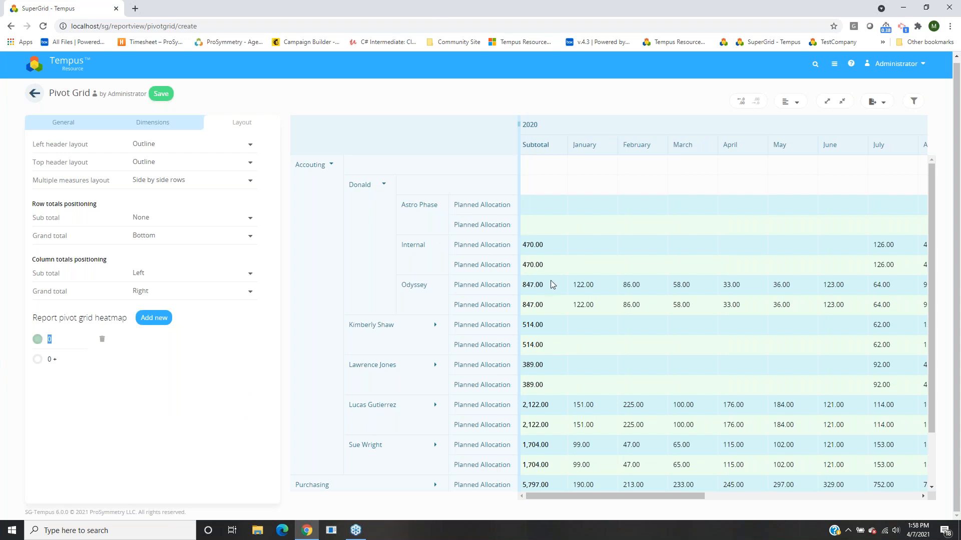
{"action": "key", "text": "BackSpace"}
{"action": "type", "text": "100"}
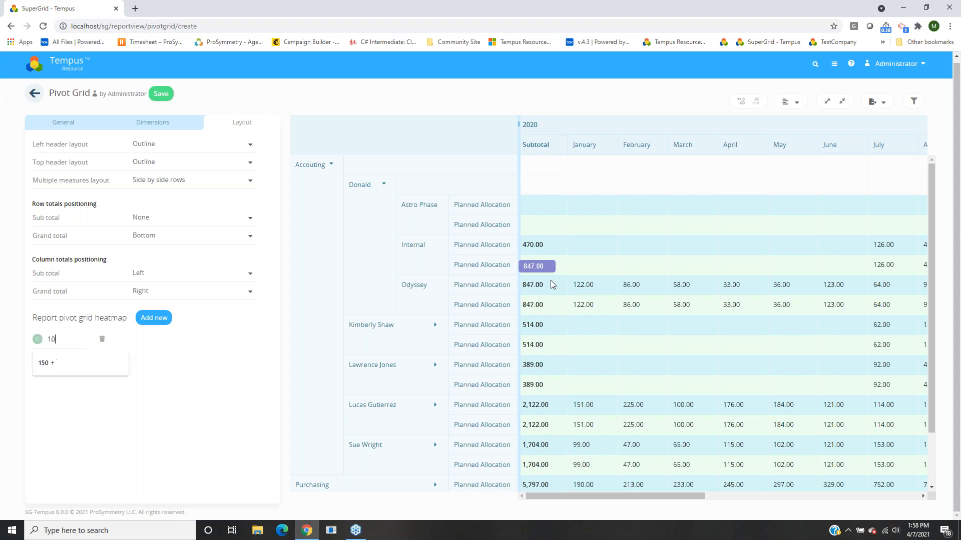
{"action": "left_click", "coordinate": [242, 375]}
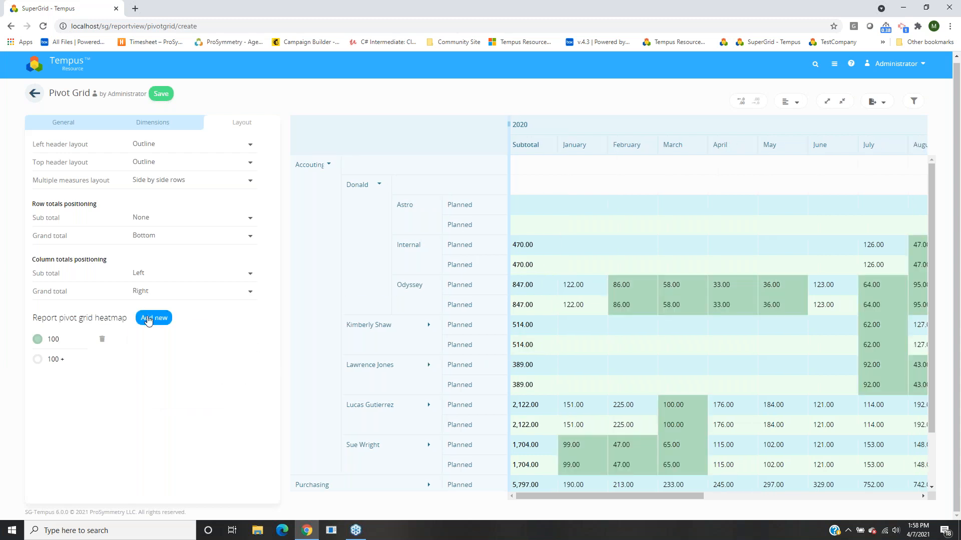
Add a yellow heatmap rule up to 160, colour values above 160 red, and save the report.
{"action": "left_click", "coordinate": [147, 319]}
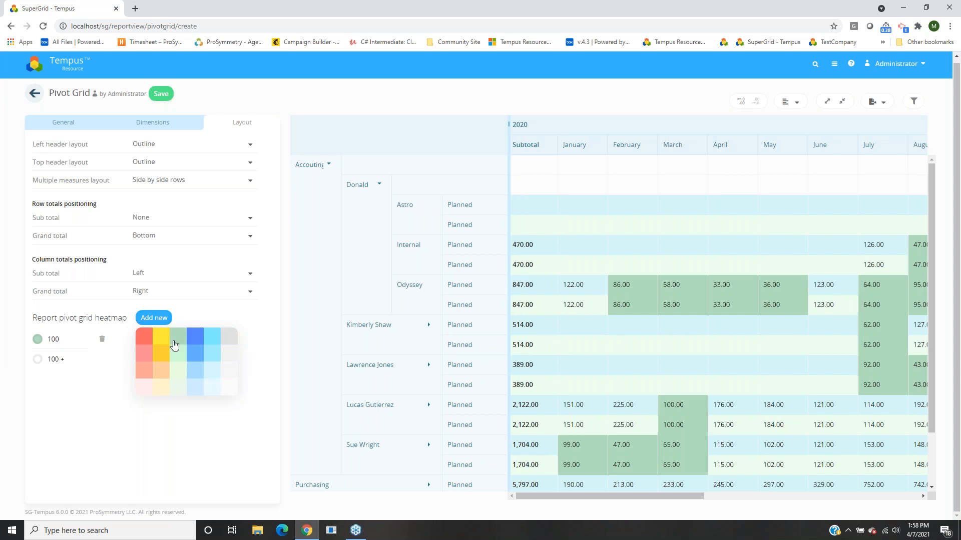
{"action": "left_click", "coordinate": [161, 338]}
{"action": "double_click", "coordinate": [58, 362]}
{"action": "type", "text": "60"}
{"action": "key", "text": "BackSpace"}
{"action": "key", "text": "BackSpace"}
{"action": "type", "text": "160"}
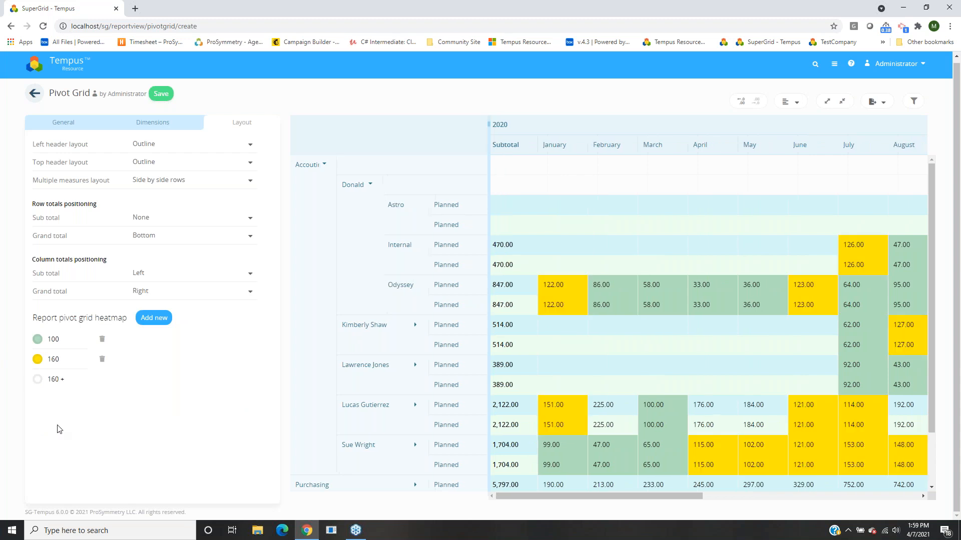
{"action": "left_click", "coordinate": [38, 379]}
{"action": "left_click", "coordinate": [41, 395]}
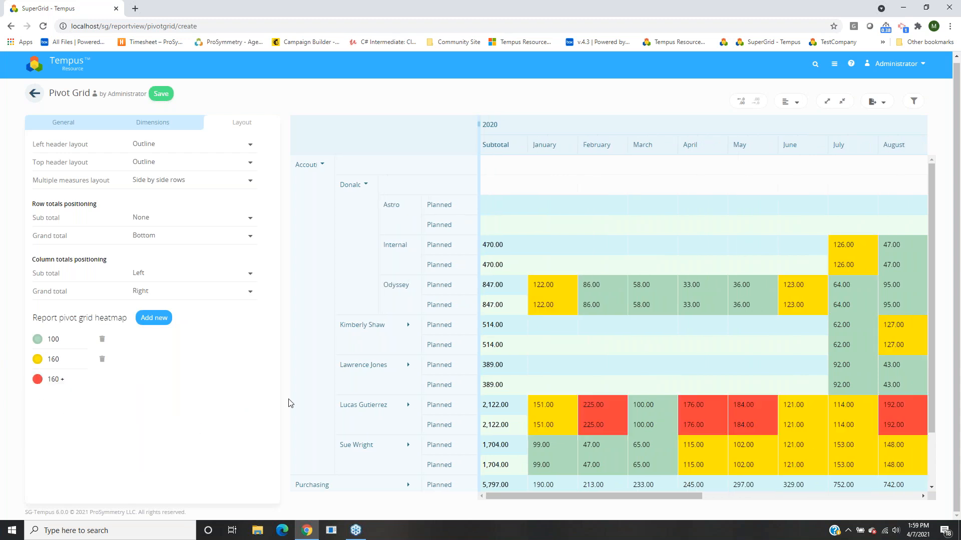
{"action": "left_click_drag", "start_coordinate": [541, 500], "coordinate": [517, 496]}
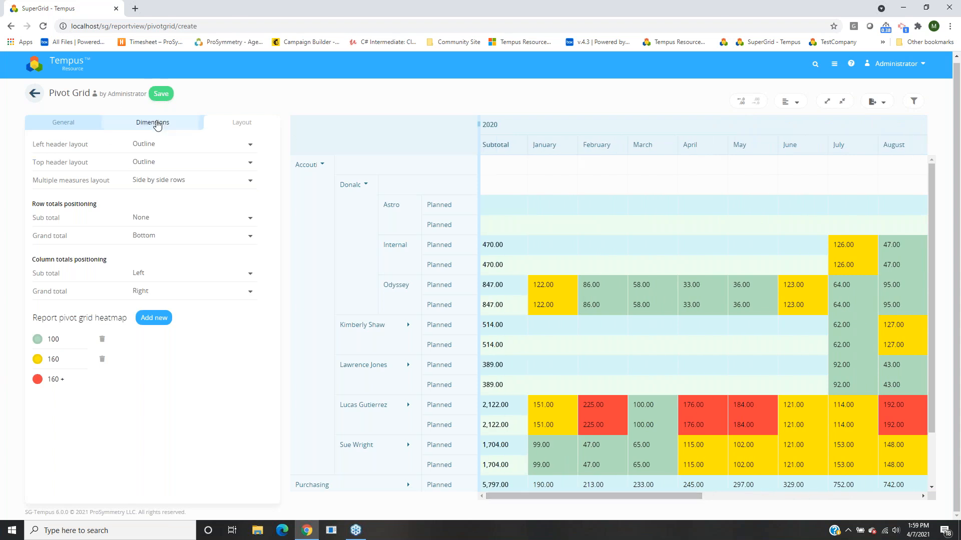
{"action": "left_click", "coordinate": [161, 94]}
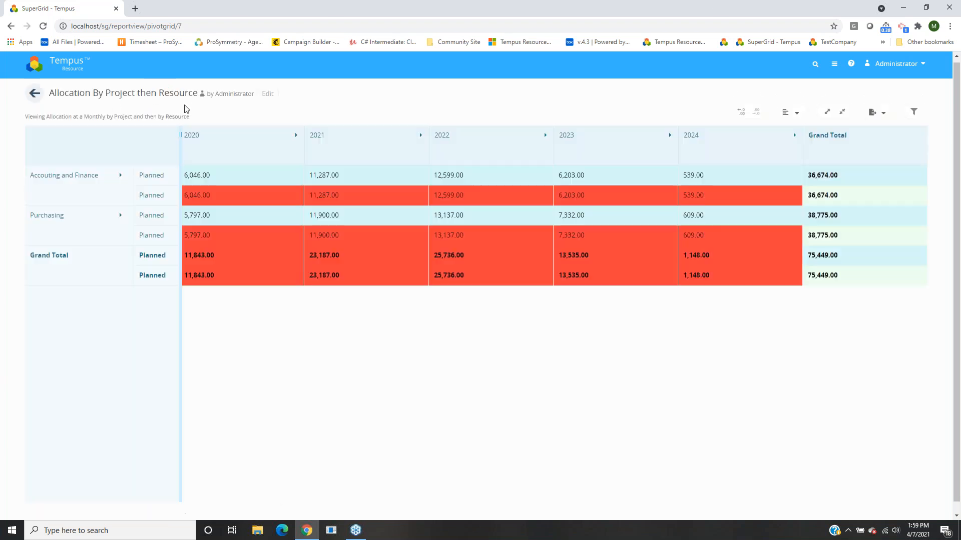
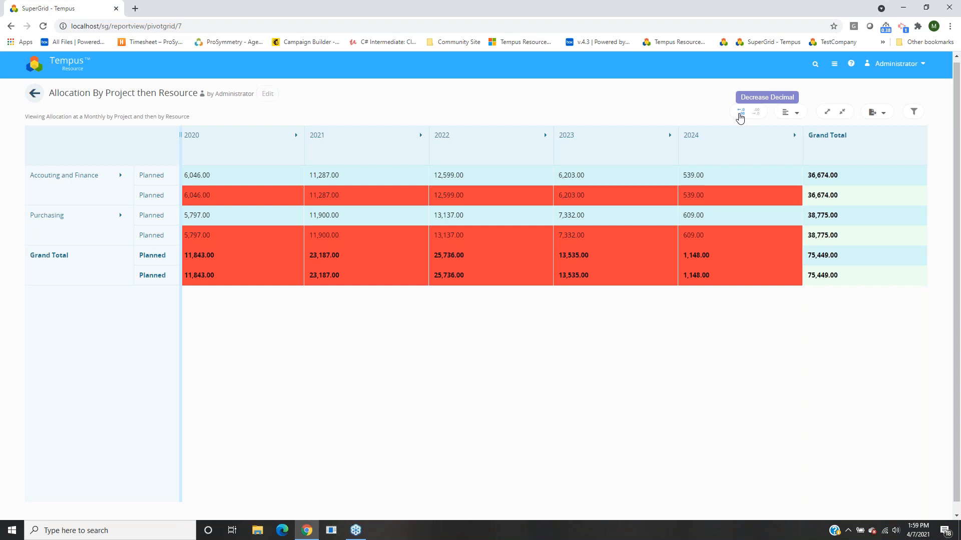
Cut the grid values to whole numbers and, after trying centre and right, left-align them.
{"action": "left_click", "coordinate": [740, 114]}
{"action": "left_click", "coordinate": [741, 115]}
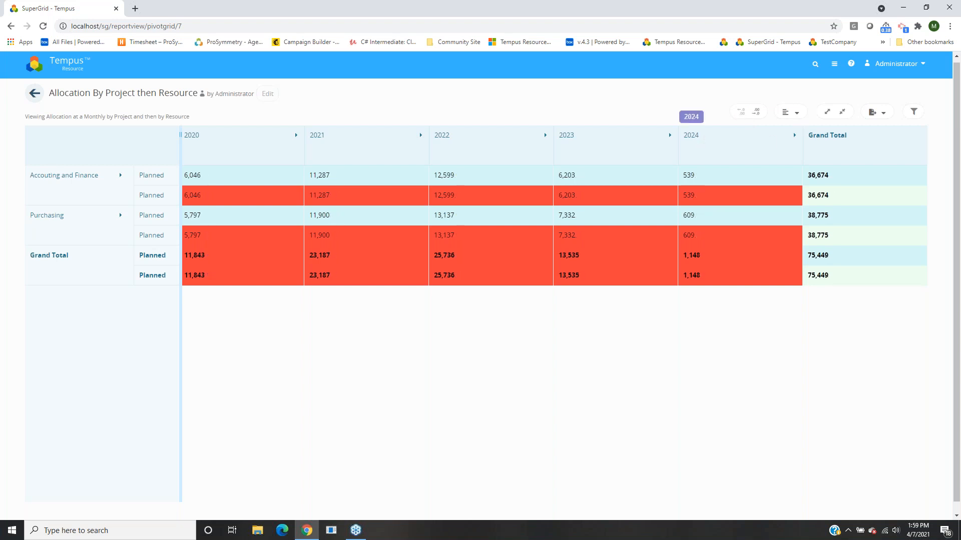
{"action": "left_click", "coordinate": [786, 114]}
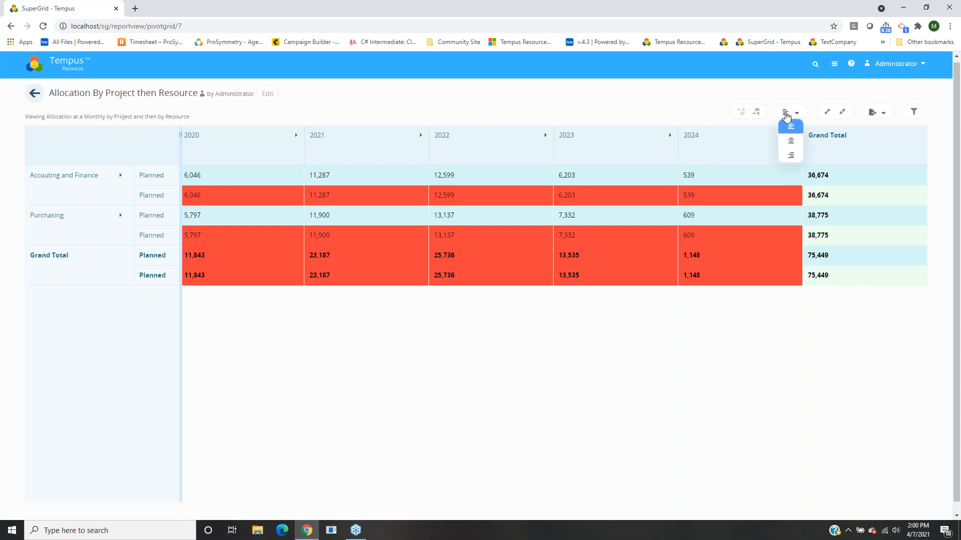
{"action": "left_click", "coordinate": [791, 141]}
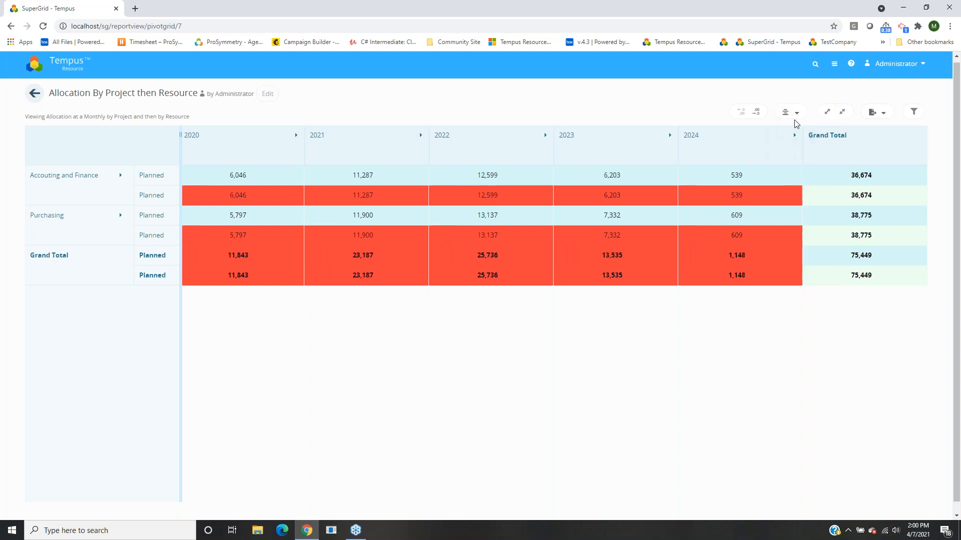
{"action": "left_click", "coordinate": [789, 158]}
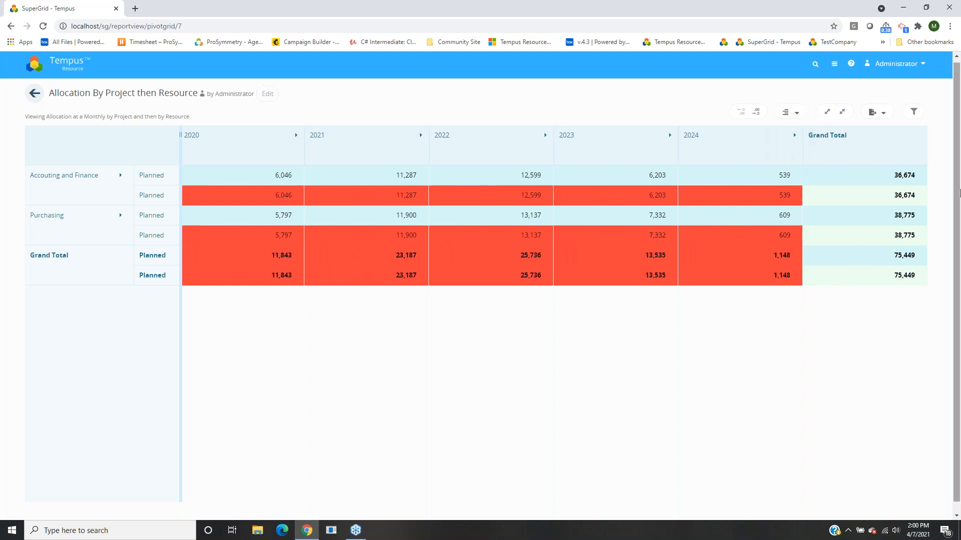
{"action": "left_click", "coordinate": [793, 114]}
{"action": "left_click", "coordinate": [789, 123]}
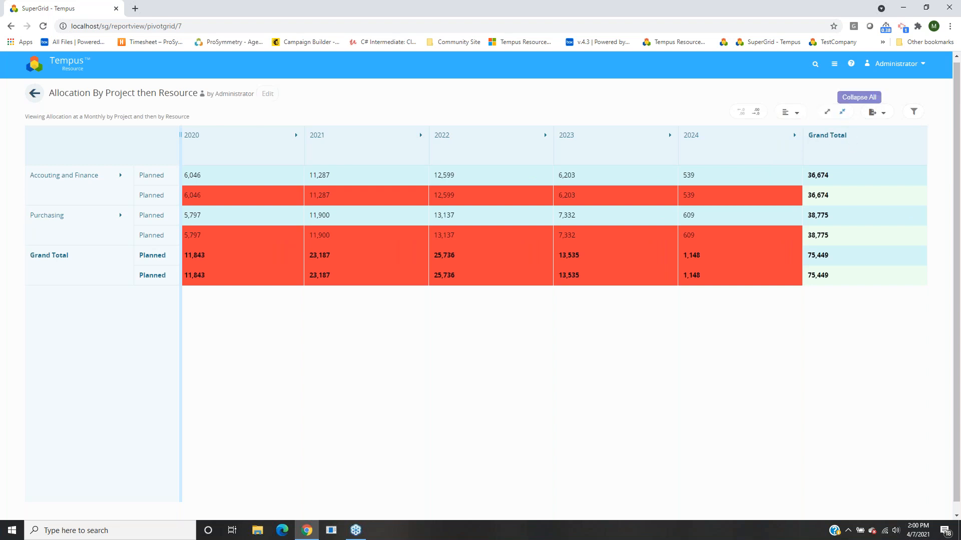
Expand every level of the grid into monthly columns and resource/project rows, then scroll sideways.
{"action": "left_click", "coordinate": [827, 112]}
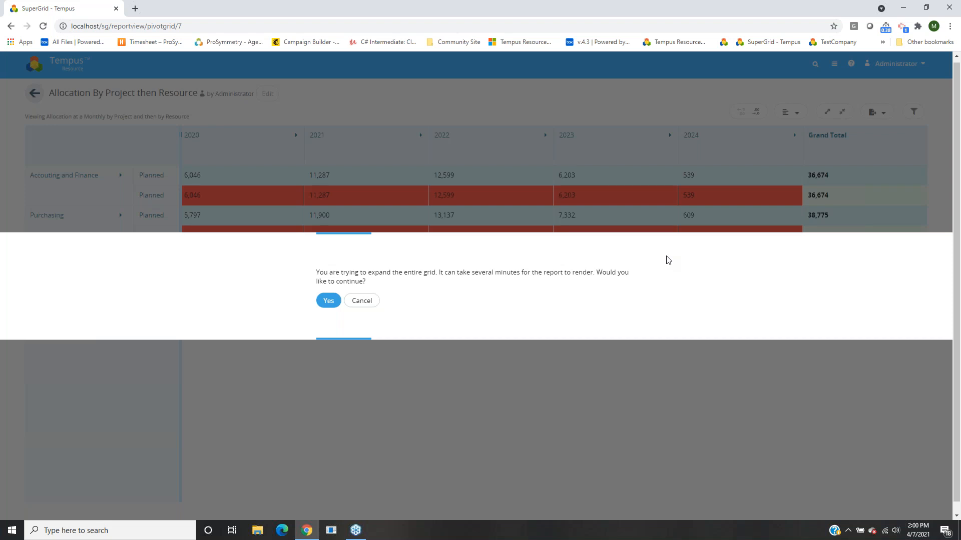
{"action": "left_click", "coordinate": [329, 306]}
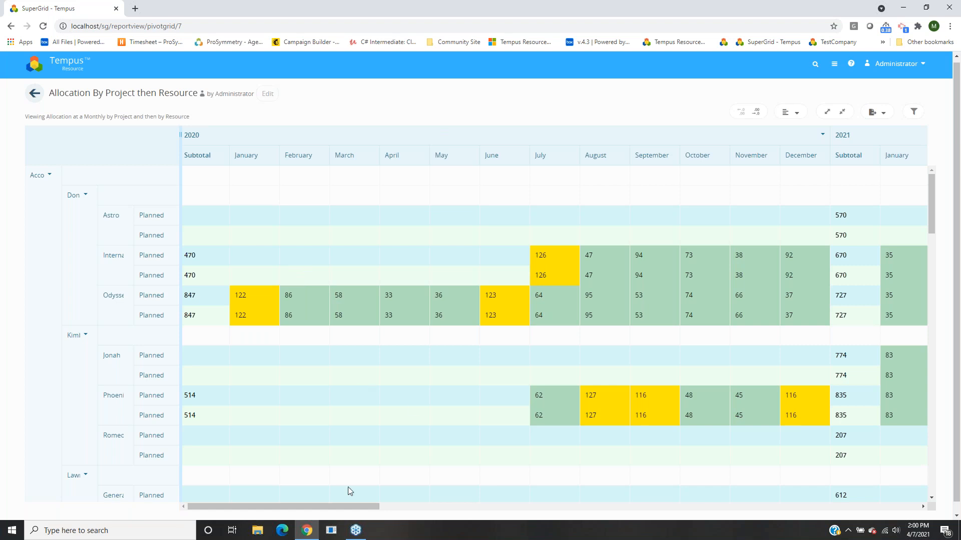
{"action": "left_click_drag", "start_coordinate": [344, 504], "coordinate": [361, 506]}
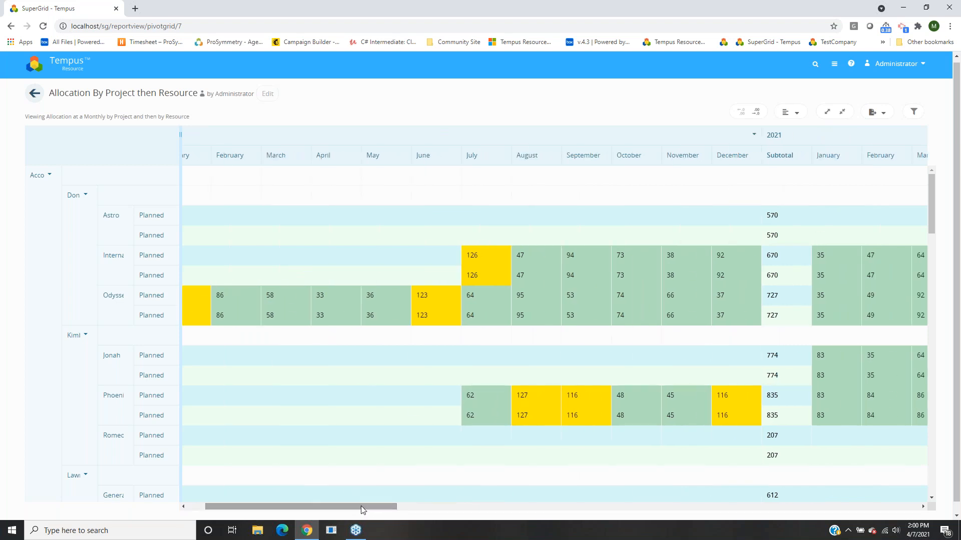
Export the entire expanded grid to Excel twice.
{"action": "left_click", "coordinate": [881, 110]}
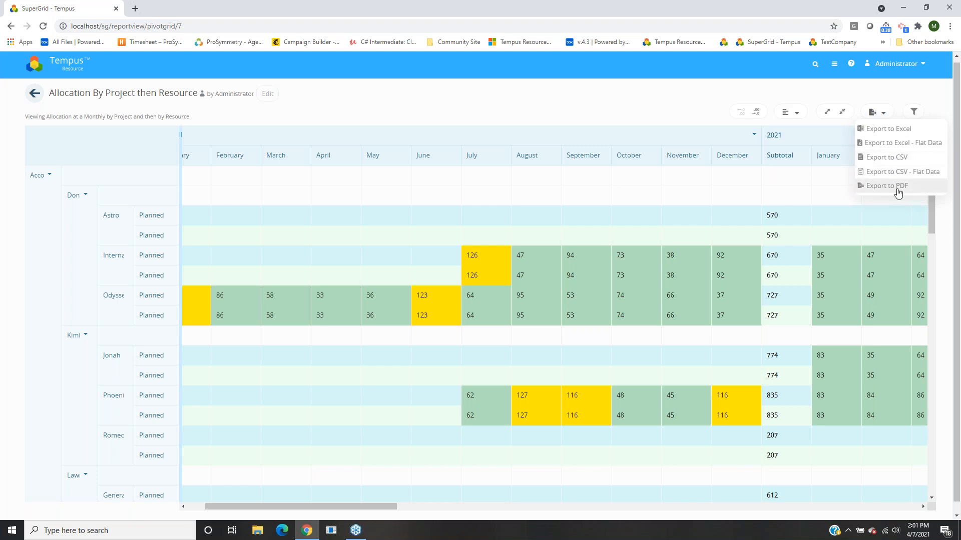
{"action": "mouse_move", "coordinate": [890, 119]}
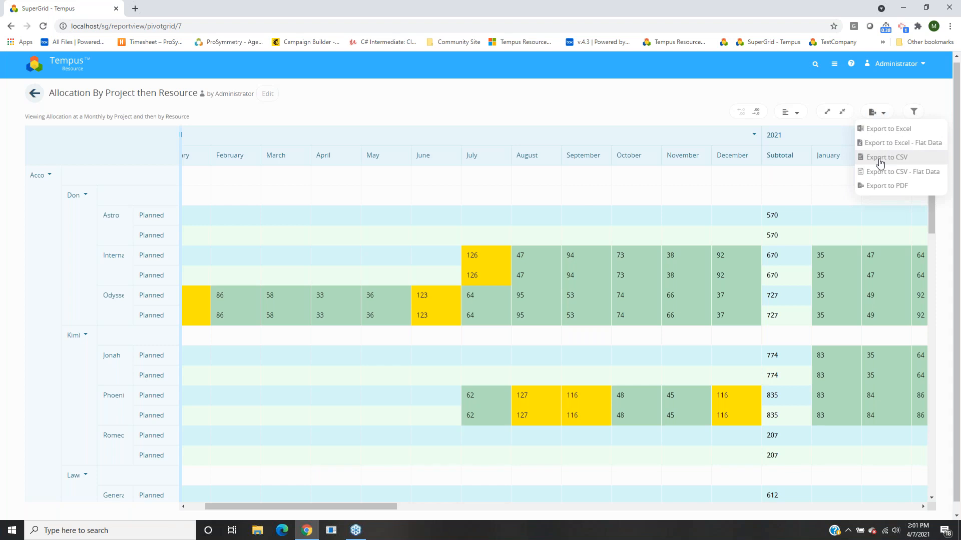
{"action": "left_click", "coordinate": [871, 131]}
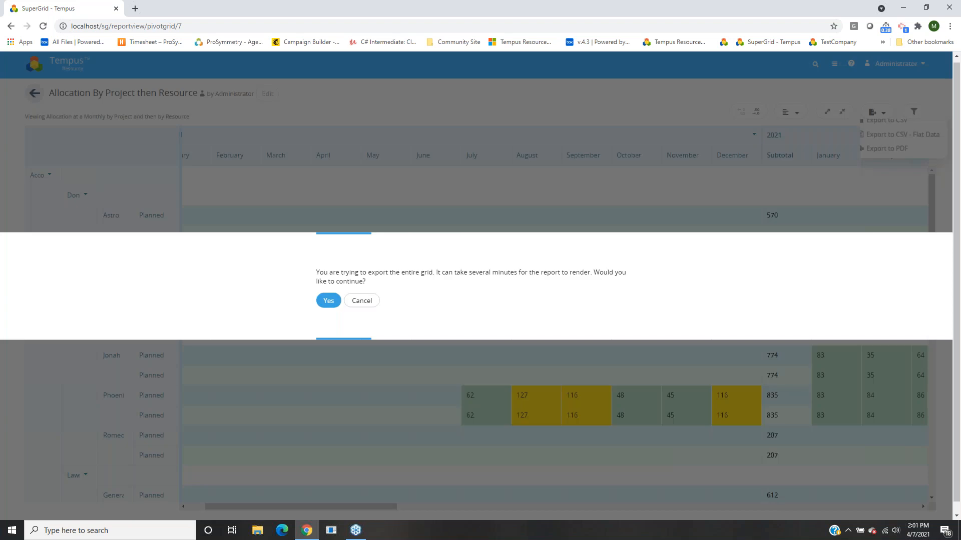
{"action": "left_click", "coordinate": [328, 300]}
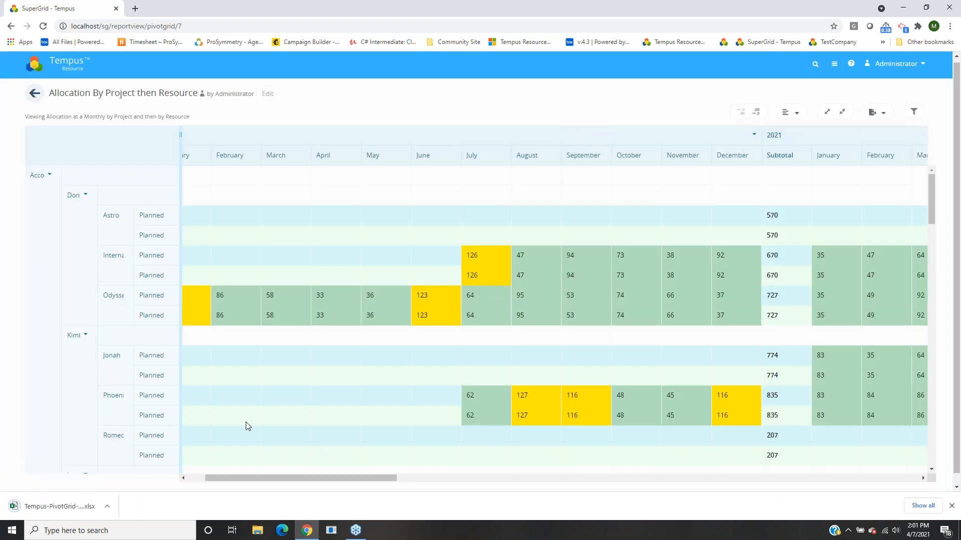
{"action": "left_click", "coordinate": [877, 113]}
{"action": "left_click", "coordinate": [867, 151]}
{"action": "left_click", "coordinate": [330, 288]}
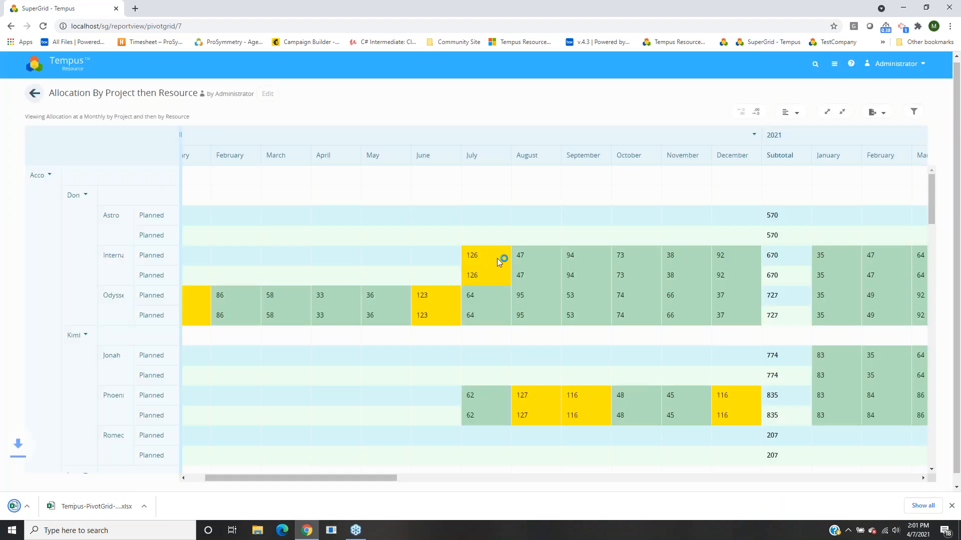
Show the filter bar, export the grid as PDF, and open the downloaded Excel workbook.
{"action": "left_click", "coordinate": [913, 111]}
{"action": "left_click", "coordinate": [877, 113]}
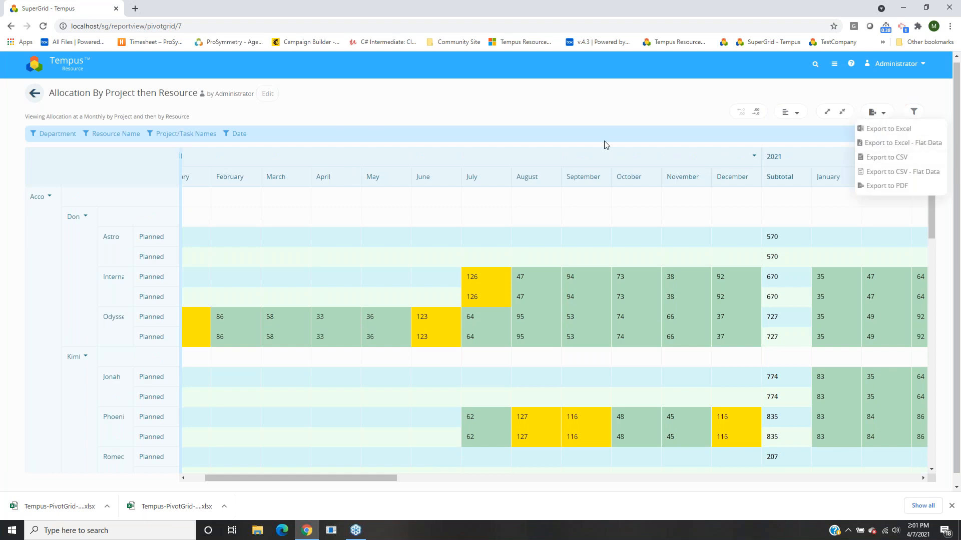
{"action": "left_click", "coordinate": [876, 187]}
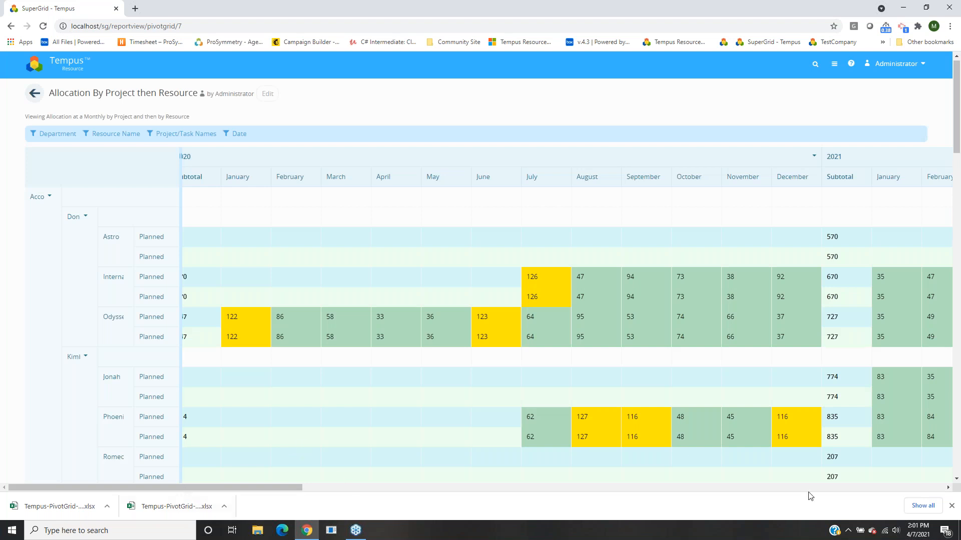
{"action": "left_click", "coordinate": [62, 513]}
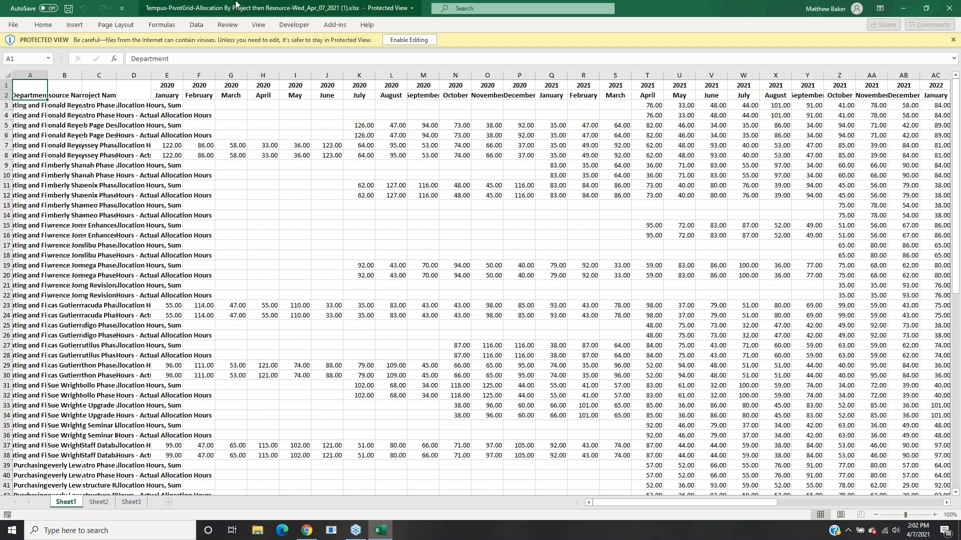
Enable editing in the exported workbook, autofit all columns, then minimise Excel.
{"action": "left_click", "coordinate": [9, 75]}
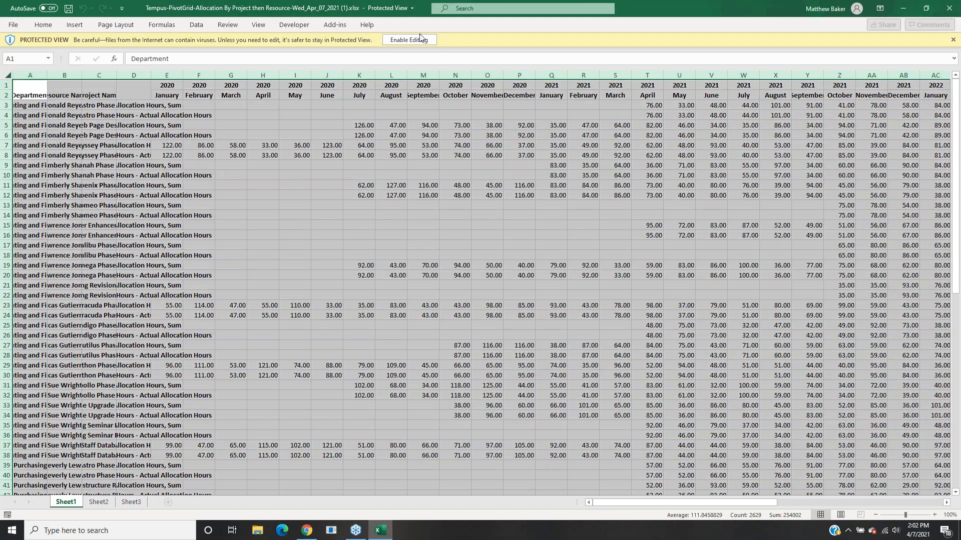
{"action": "left_click", "coordinate": [422, 40]}
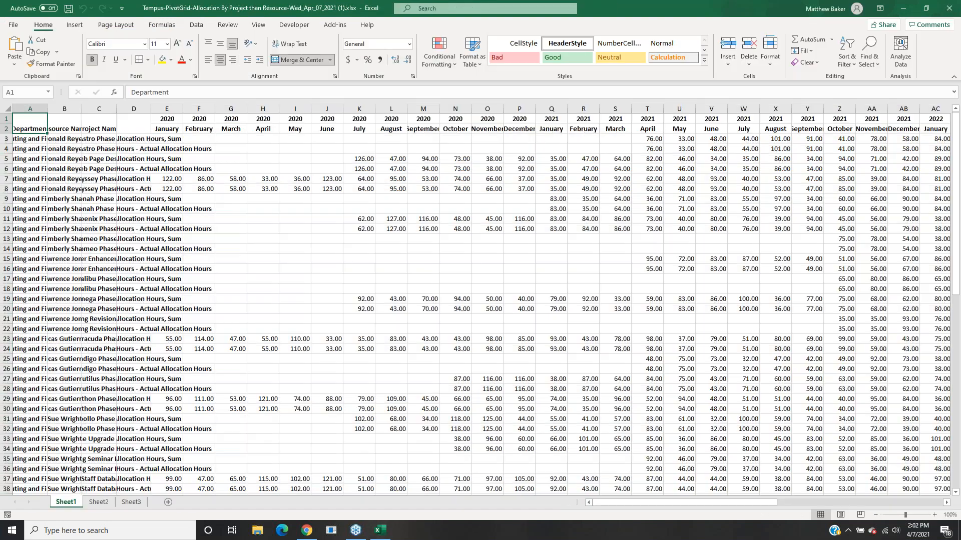
{"action": "left_click", "coordinate": [9, 109]}
{"action": "double_click", "coordinate": [48, 108]}
{"action": "left_click", "coordinate": [217, 149]}
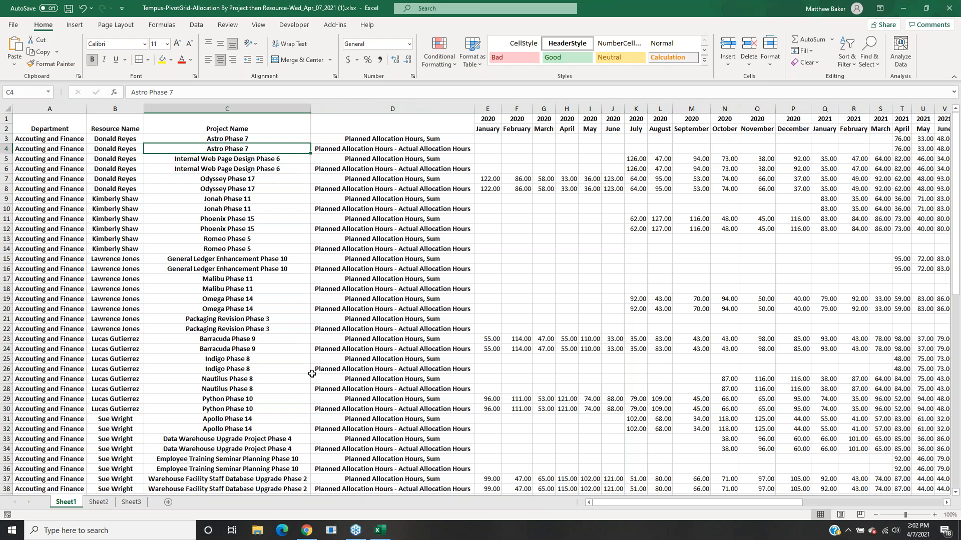
{"action": "scroll", "coordinate": [306, 374], "scroll_direction": "down", "scroll_amount": 2}
{"action": "scroll", "coordinate": [420, 399], "scroll_direction": "up", "scroll_amount": 2}
{"action": "left_click", "coordinate": [902, 9]}
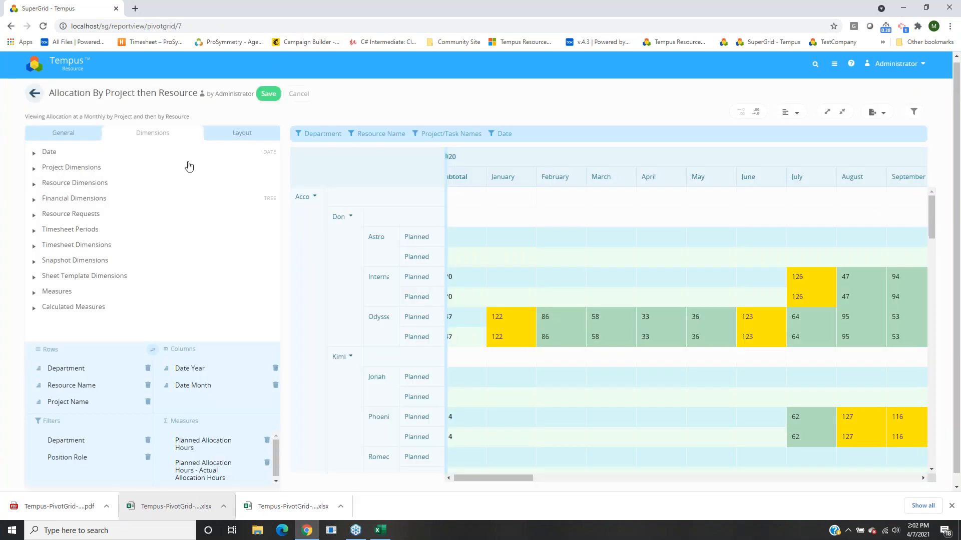
Set the report's multiple measures layout to Side by side columns and save it.
{"action": "left_click", "coordinate": [242, 133]}
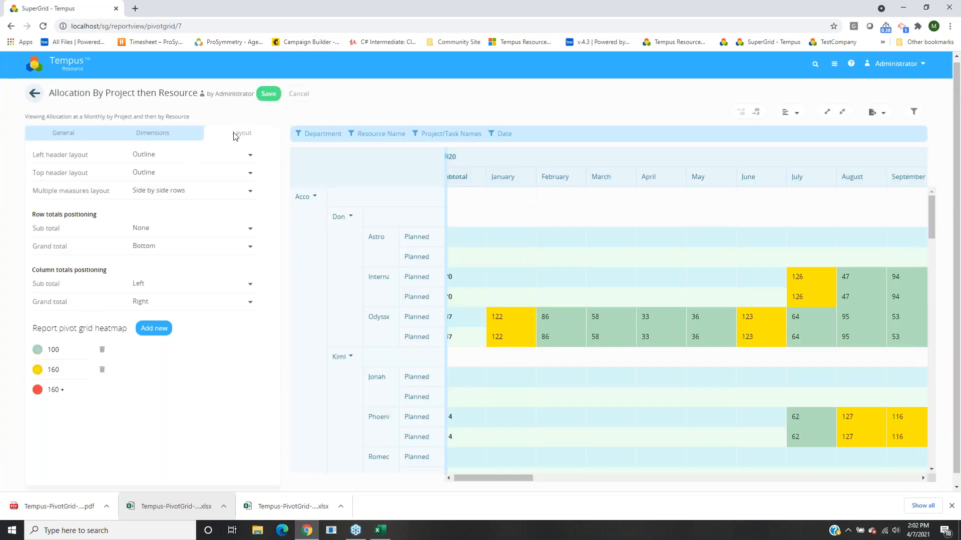
{"action": "left_click", "coordinate": [180, 190]}
{"action": "left_click", "coordinate": [186, 215]}
{"action": "left_click", "coordinate": [269, 94]}
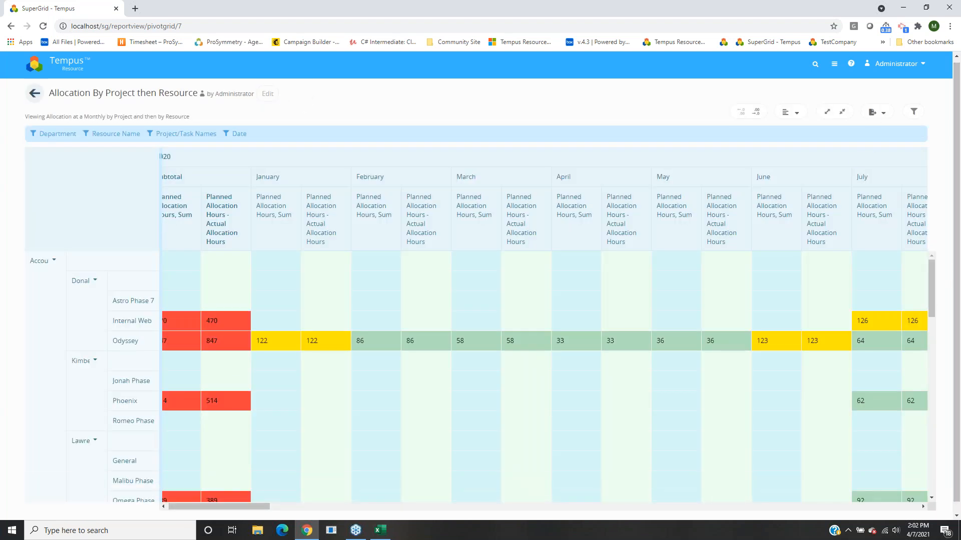
Export the full grid to Excel and to Excel Flat Data, then open the newest workbook.
{"action": "left_click", "coordinate": [875, 112]}
{"action": "left_click", "coordinate": [895, 127]}
{"action": "left_click", "coordinate": [337, 300]}
{"action": "left_click", "coordinate": [875, 112]}
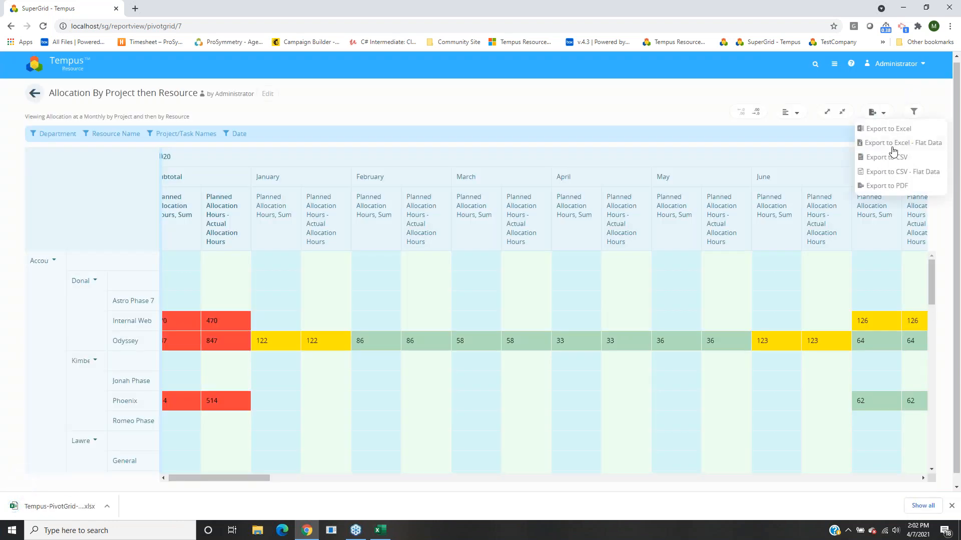
{"action": "left_click", "coordinate": [901, 154]}
{"action": "left_click", "coordinate": [334, 294]}
{"action": "left_click", "coordinate": [869, 112]}
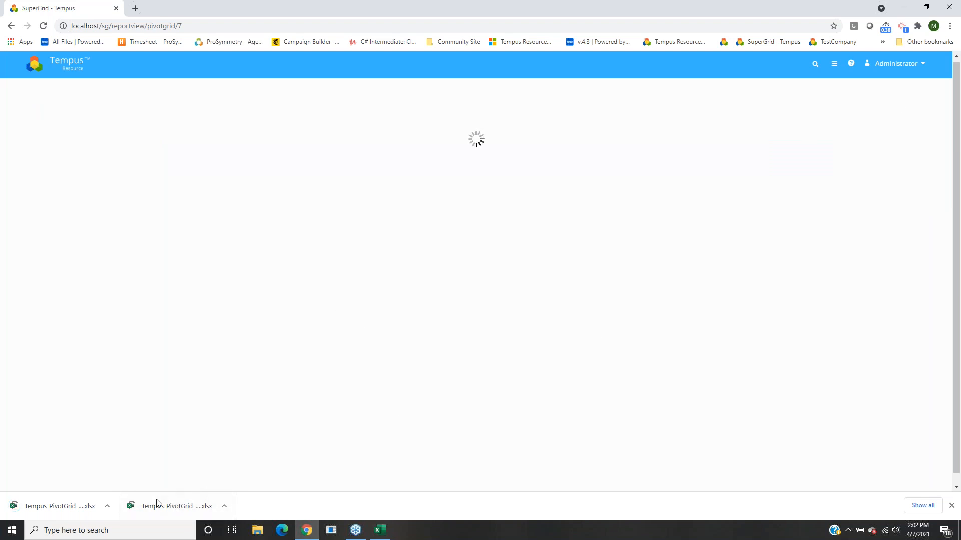
{"action": "left_click", "coordinate": [77, 511]}
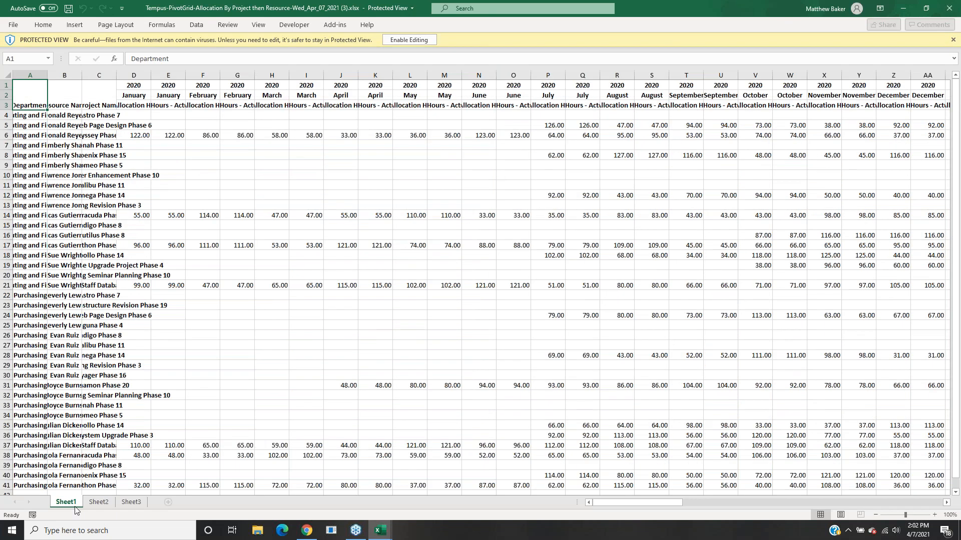
Enable editing in the flat-data workbook and inspect the department, resource and project cells in row 4.
{"action": "left_click", "coordinate": [409, 39]}
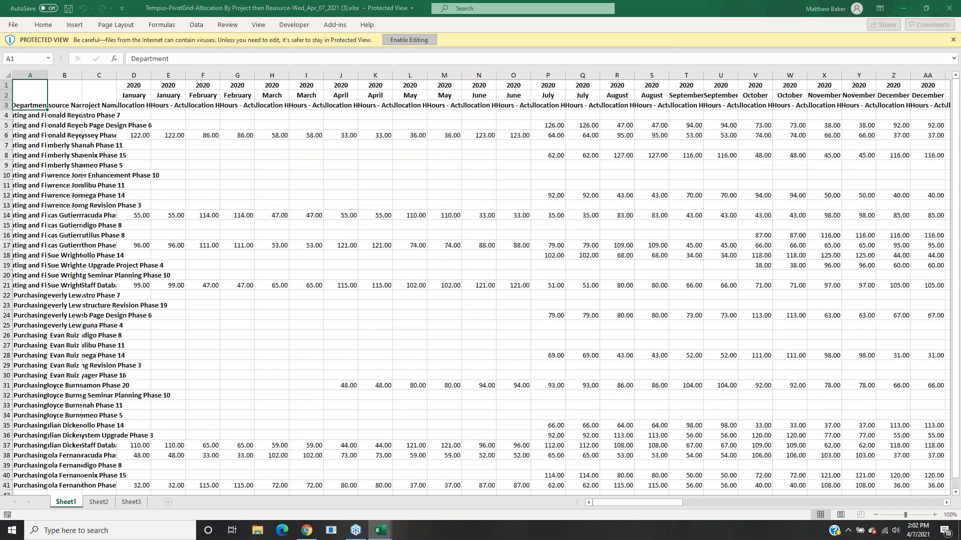
{"action": "key", "text": "ctrl+a"}
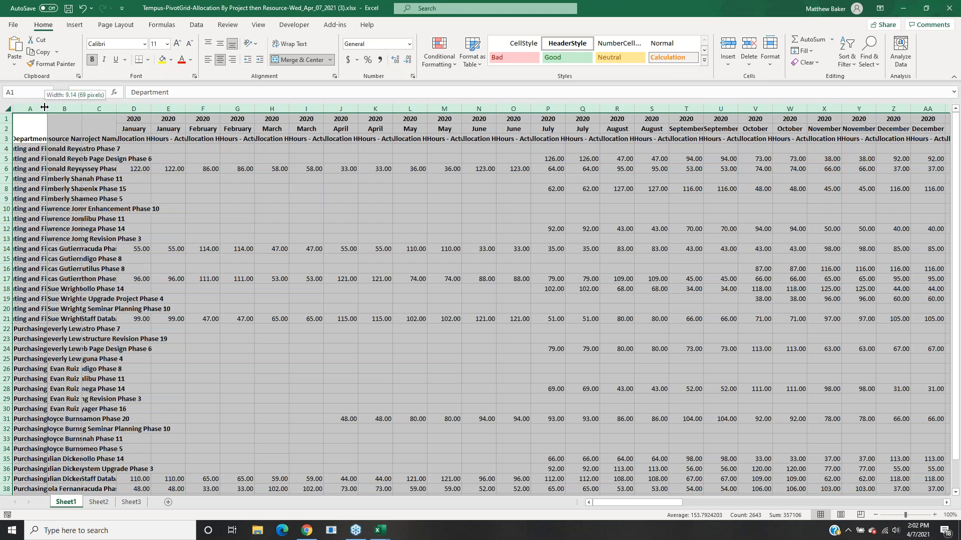
{"action": "left_click", "coordinate": [282, 168]}
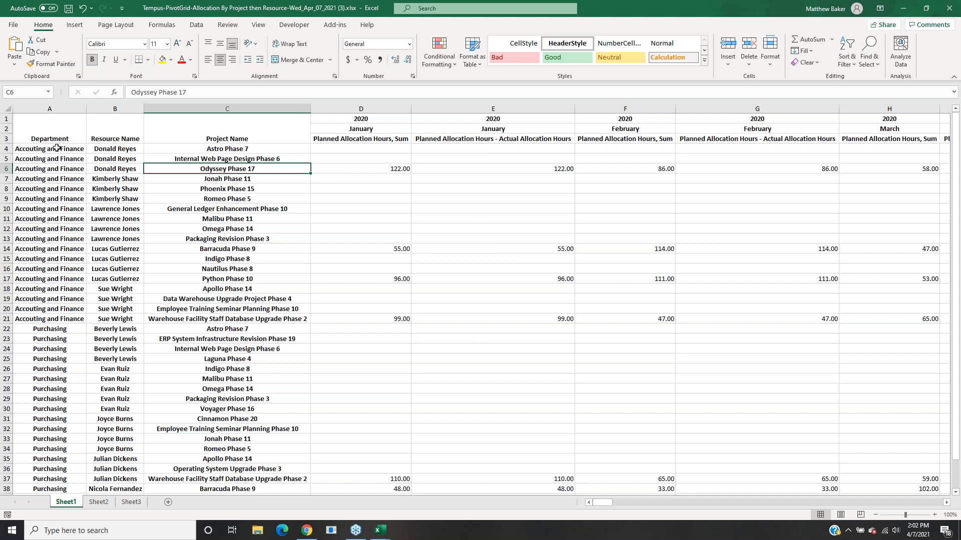
{"action": "left_click_drag", "start_coordinate": [64, 151], "coordinate": [325, 152]}
{"action": "left_click", "coordinate": [200, 187]}
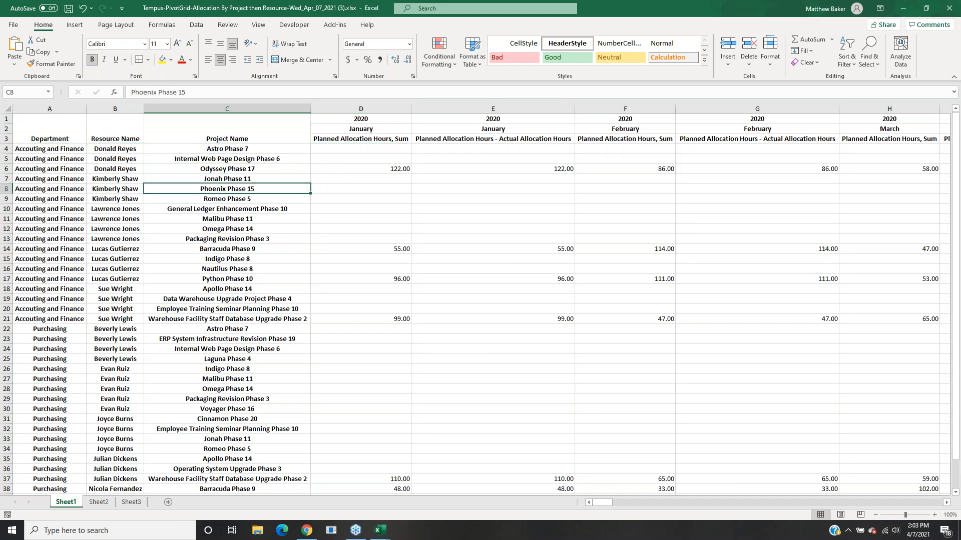
{"action": "left_click", "coordinate": [50, 148]}
{"action": "left_click", "coordinate": [118, 151]}
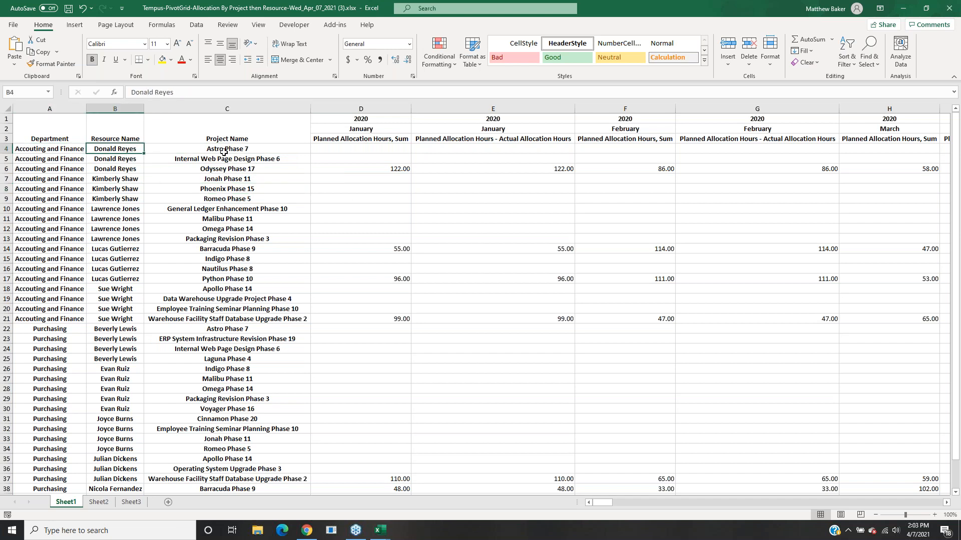
{"action": "left_click_drag", "start_coordinate": [345, 153], "coordinate": [935, 146]}
Scroll through the project list, then open the other downloaded '(2).xlsx' export from Chrome.
{"action": "left_click_drag", "start_coordinate": [606, 504], "coordinate": [712, 494]}
{"action": "left_click_drag", "start_coordinate": [345, 150], "coordinate": [775, 149]}
{"action": "left_click_drag", "start_coordinate": [708, 501], "coordinate": [581, 504]}
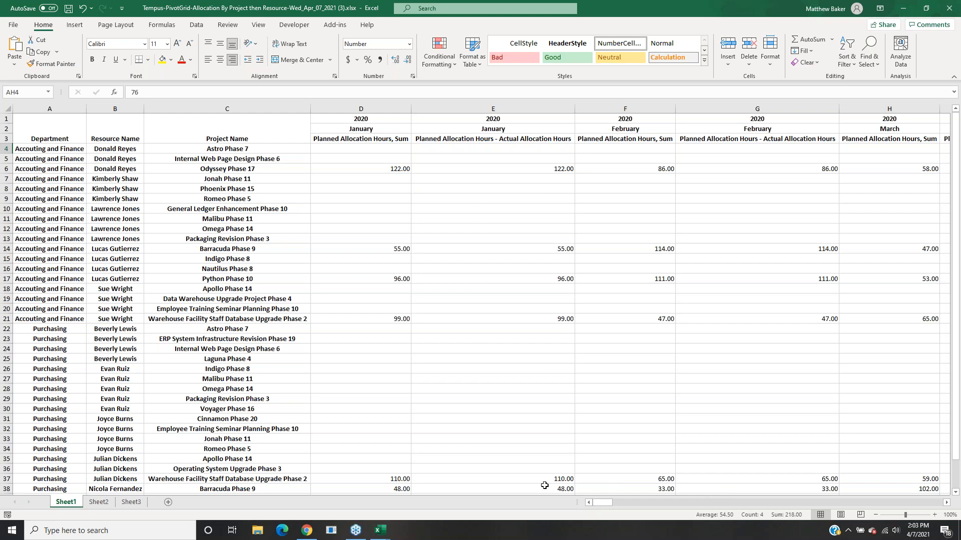
{"action": "scroll", "coordinate": [76, 202], "scroll_direction": "down", "scroll_amount": 2}
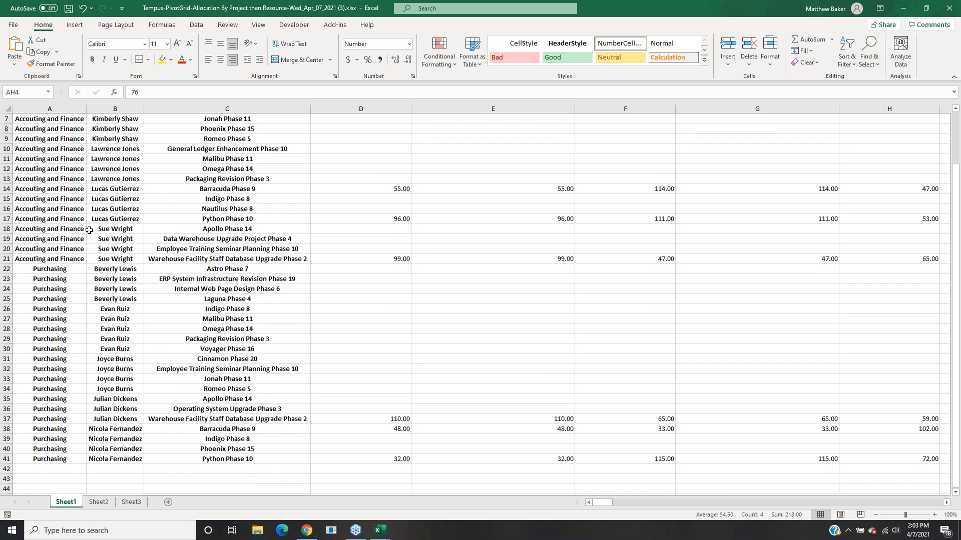
{"action": "scroll", "coordinate": [76, 202], "scroll_direction": "down", "scroll_amount": 4}
{"action": "scroll", "coordinate": [153, 250], "scroll_direction": "up", "scroll_amount": 6}
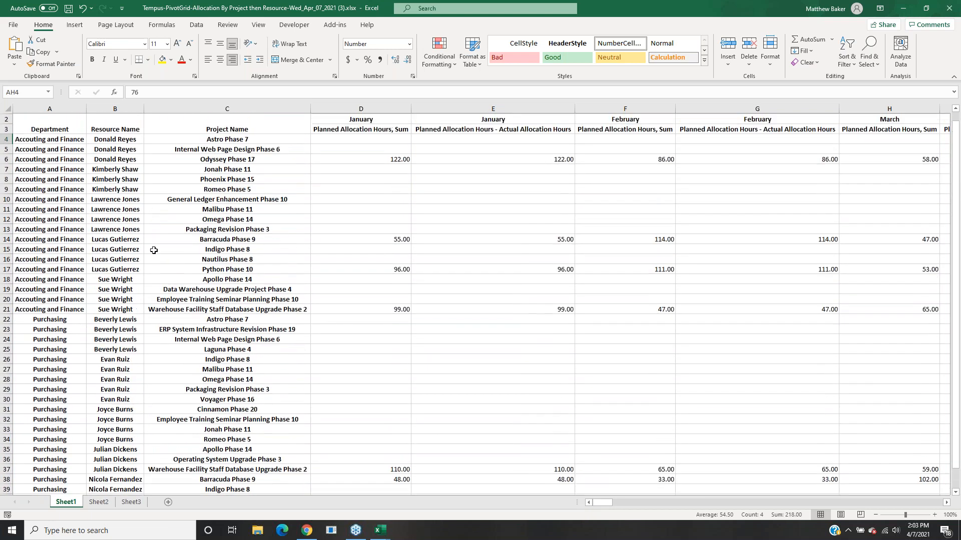
{"action": "scroll", "coordinate": [153, 250], "scroll_direction": "up", "scroll_amount": 1}
{"action": "left_click", "coordinate": [219, 230]}
{"action": "key", "text": "Down"}
{"action": "key", "text": "Down"}
{"action": "key", "text": "Down"}
{"action": "key", "text": "Down"}
{"action": "key", "text": "Down"}
{"action": "key", "text": "Down"}
{"action": "key", "text": "Down"}
{"action": "key", "text": "Down"}
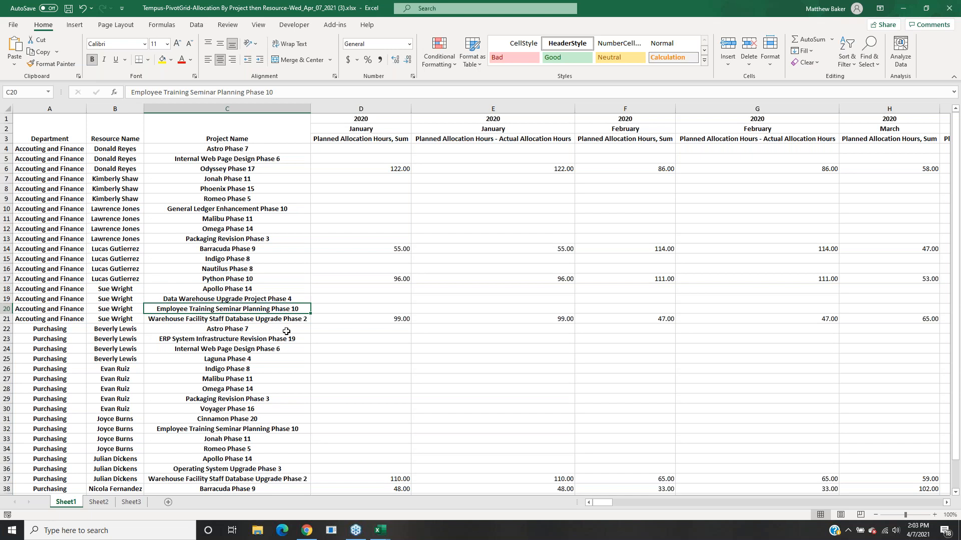
{"action": "left_click", "coordinate": [307, 532]}
{"action": "left_click", "coordinate": [270, 507]}
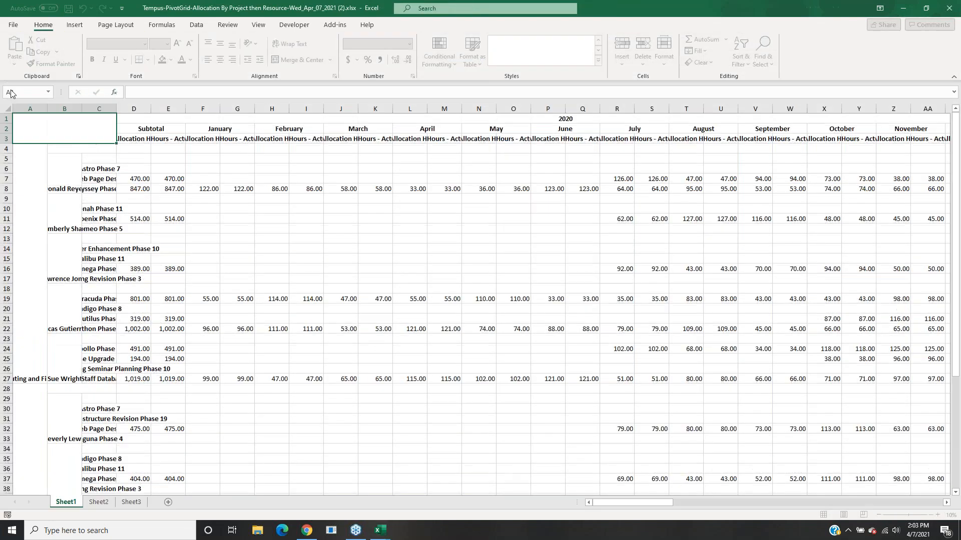
Autofit every column in the '(2).xlsx' workbook.
{"action": "left_click", "coordinate": [8, 109]}
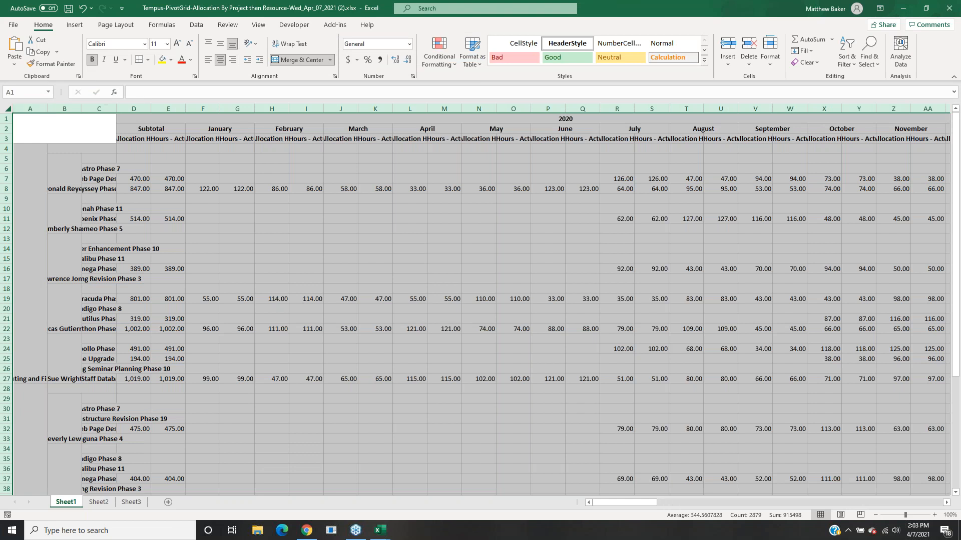
{"action": "double_click", "coordinate": [50, 111]}
{"action": "left_click", "coordinate": [266, 166]}
{"action": "left_click", "coordinate": [450, 200]}
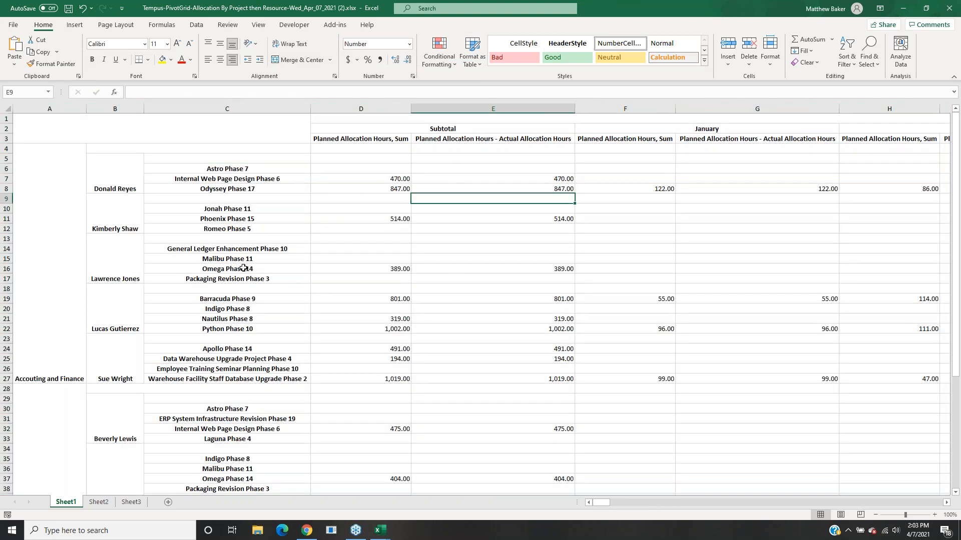
Inspect the merged Accouting and Finance department, resource and project name cells.
{"action": "left_click", "coordinate": [45, 295]}
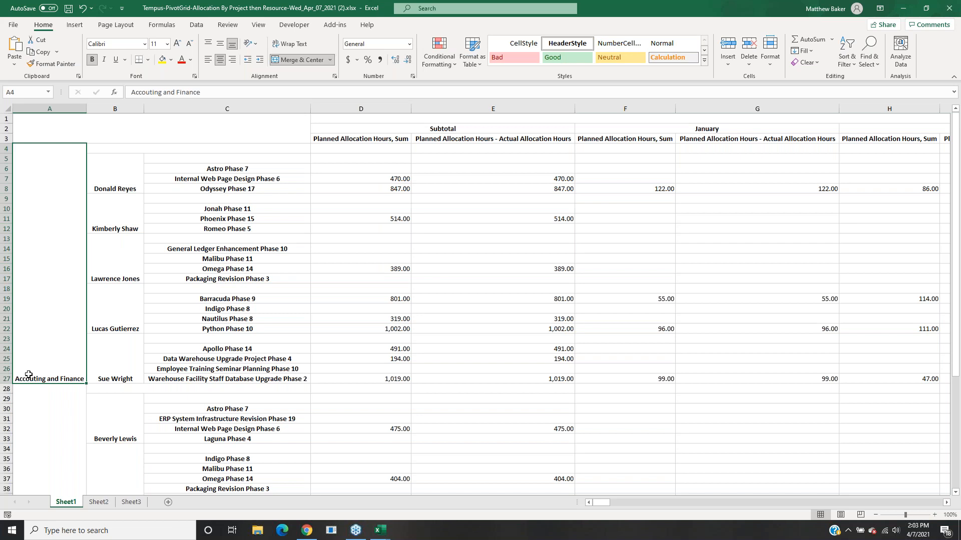
{"action": "left_click", "coordinate": [115, 177]}
{"action": "left_click", "coordinate": [133, 220]}
{"action": "left_click", "coordinate": [121, 251]}
{"action": "left_click", "coordinate": [120, 300]}
{"action": "left_click", "coordinate": [123, 345]}
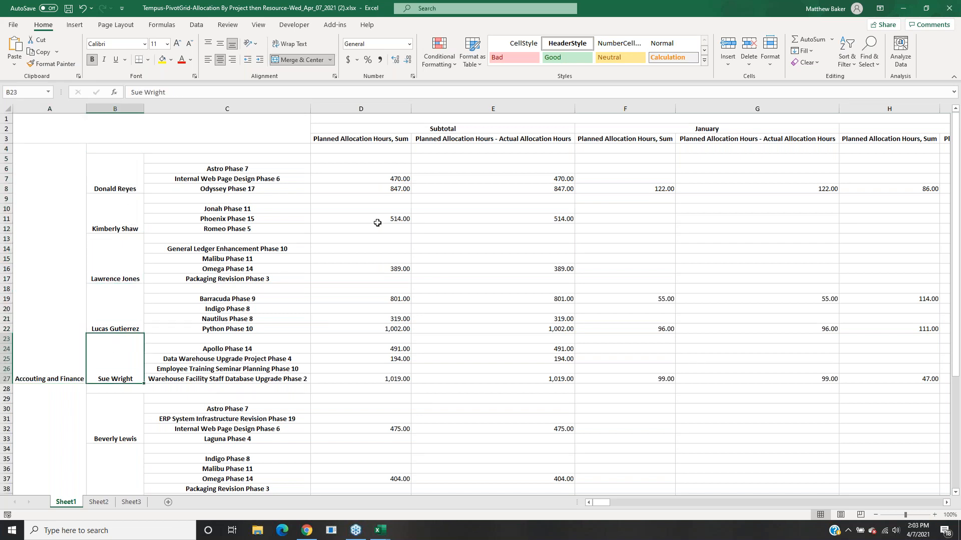
{"action": "left_click", "coordinate": [228, 170]}
{"action": "left_click", "coordinate": [233, 180]}
{"action": "left_click", "coordinate": [237, 190]}
{"action": "left_click", "coordinate": [241, 209]}
{"action": "left_click", "coordinate": [265, 220]}
{"action": "left_click", "coordinate": [266, 228]}
Check the subtotal figures in rows 7 and 24, then the Grand Total row D54 to H54.
{"action": "left_click_drag", "start_coordinate": [333, 180], "coordinate": [643, 178]}
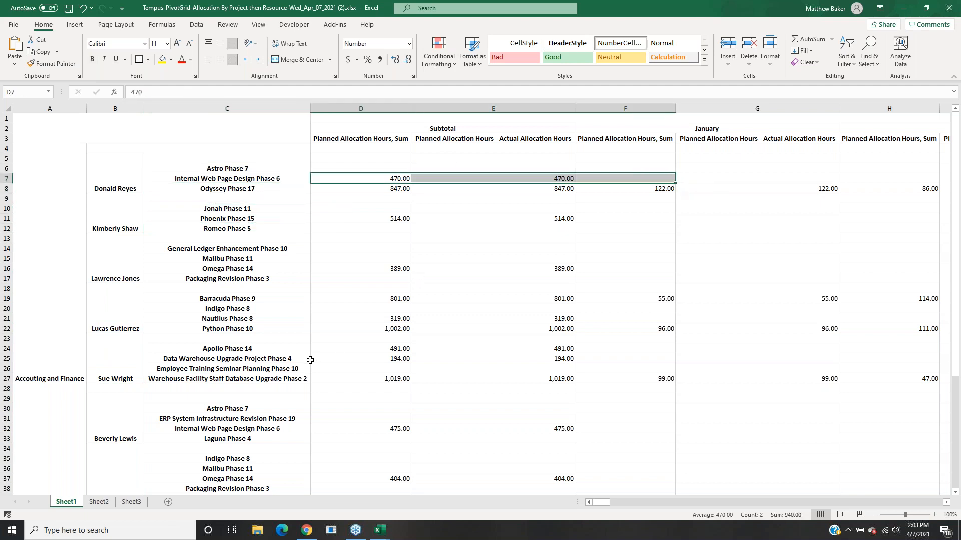
{"action": "left_click", "coordinate": [348, 350]}
{"action": "left_click_drag", "start_coordinate": [349, 350], "coordinate": [898, 345]}
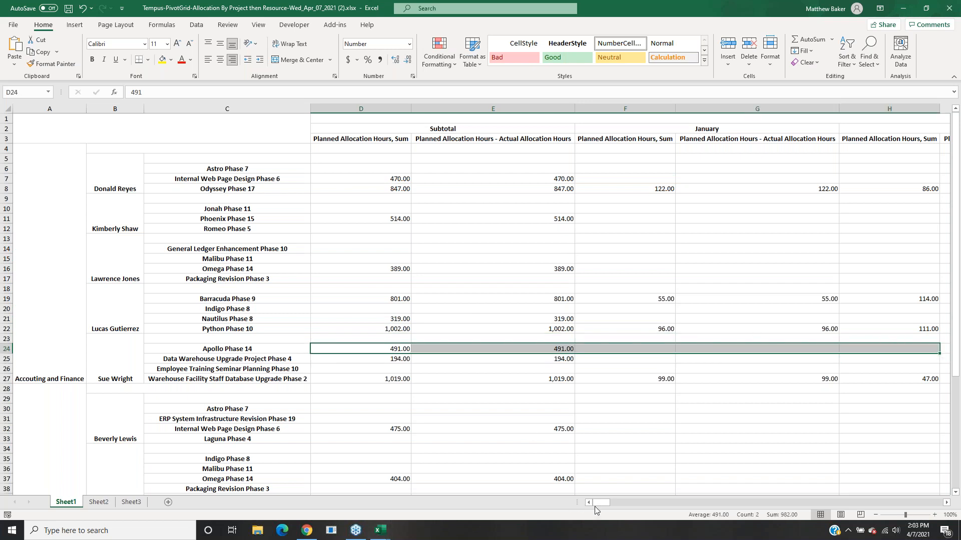
{"action": "left_click_drag", "start_coordinate": [605, 503], "coordinate": [605, 504]}
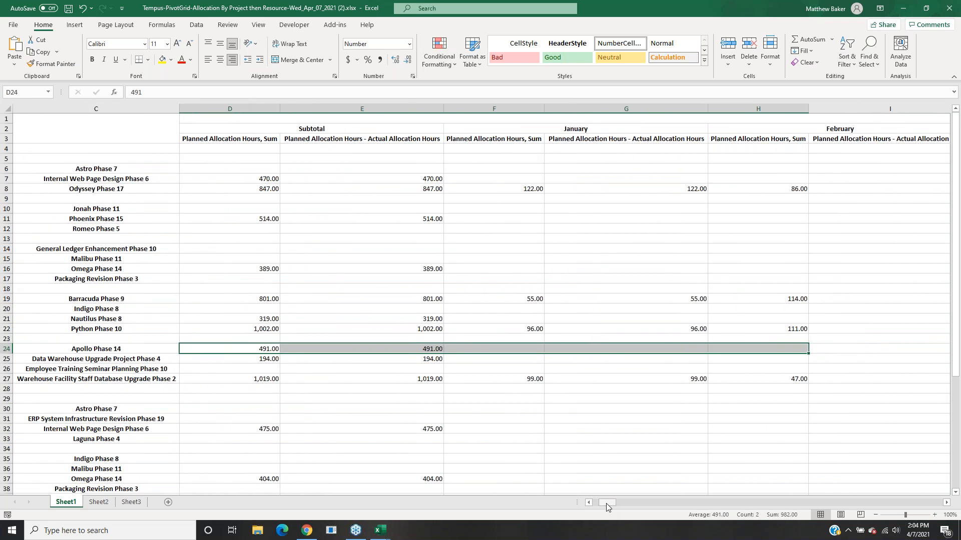
{"action": "left_click_drag", "start_coordinate": [606, 504], "coordinate": [567, 507]}
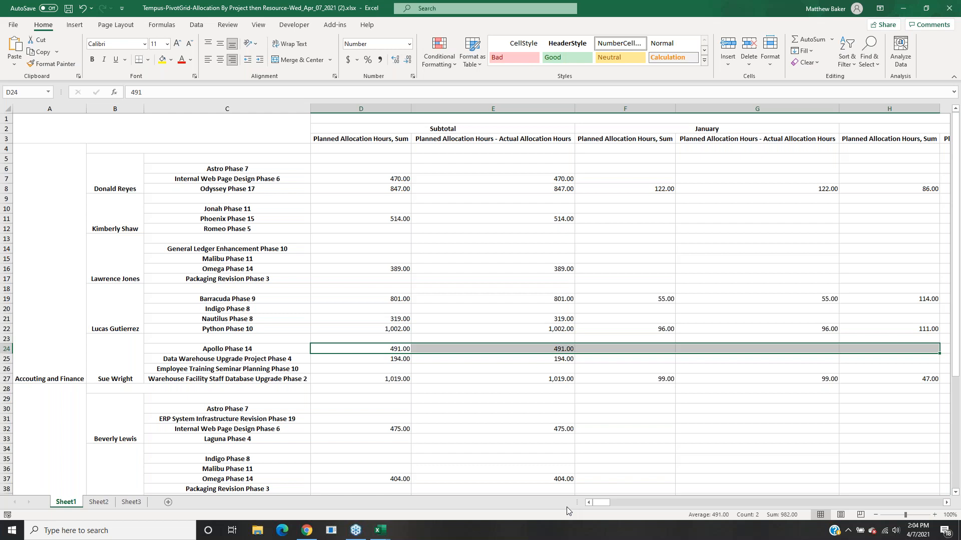
{"action": "left_click_drag", "start_coordinate": [594, 503], "coordinate": [601, 503]}
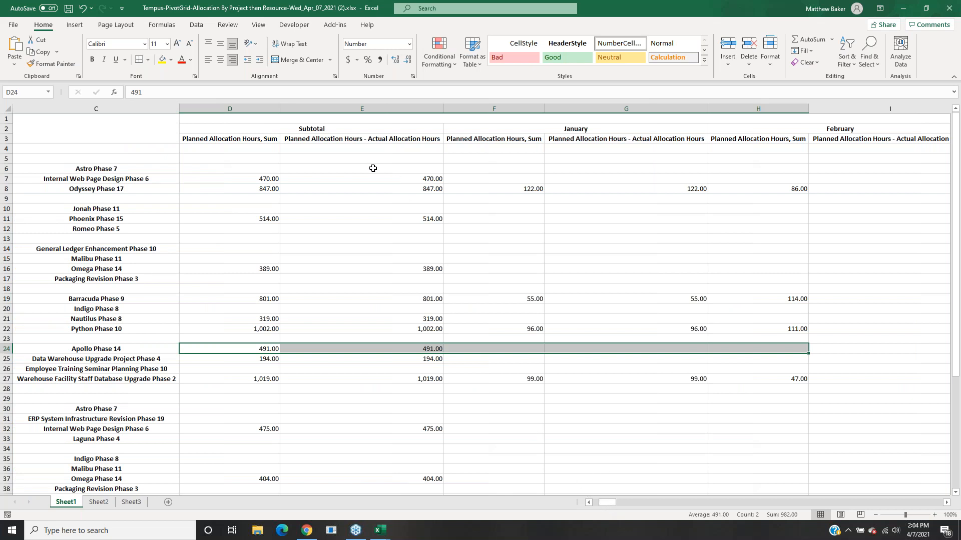
{"action": "left_click", "coordinate": [318, 129]}
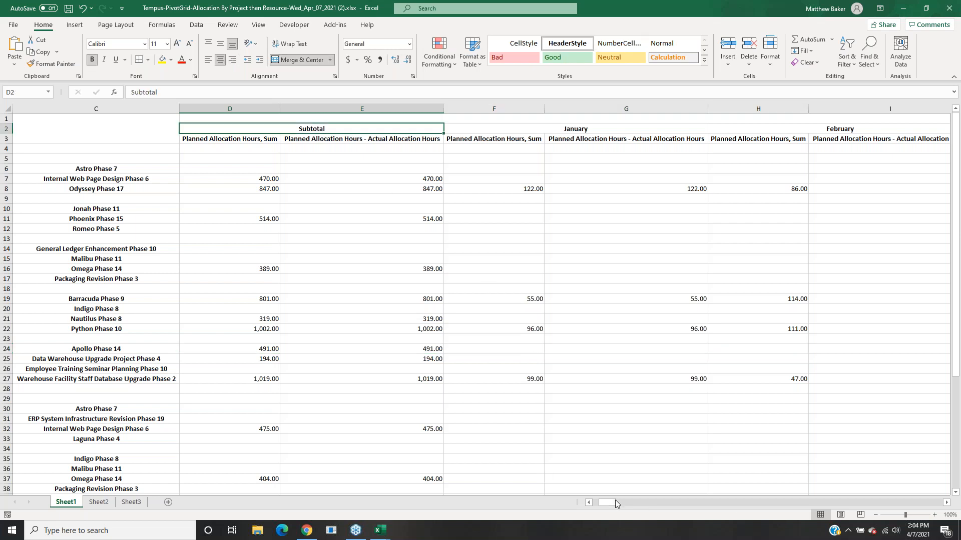
{"action": "scroll", "coordinate": [955, 275], "scroll_direction": "down", "scroll_amount": 6}
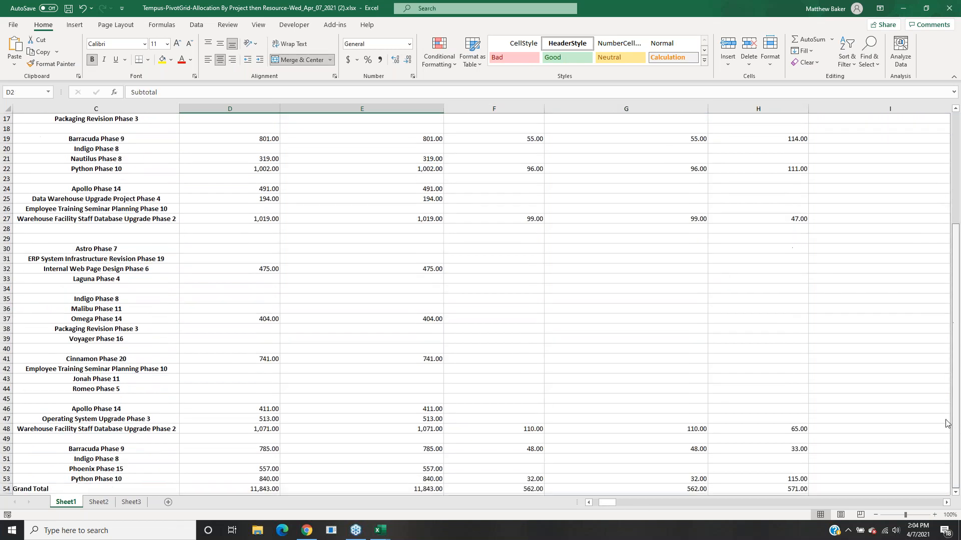
{"action": "left_click_drag", "start_coordinate": [270, 458], "coordinate": [790, 455]}
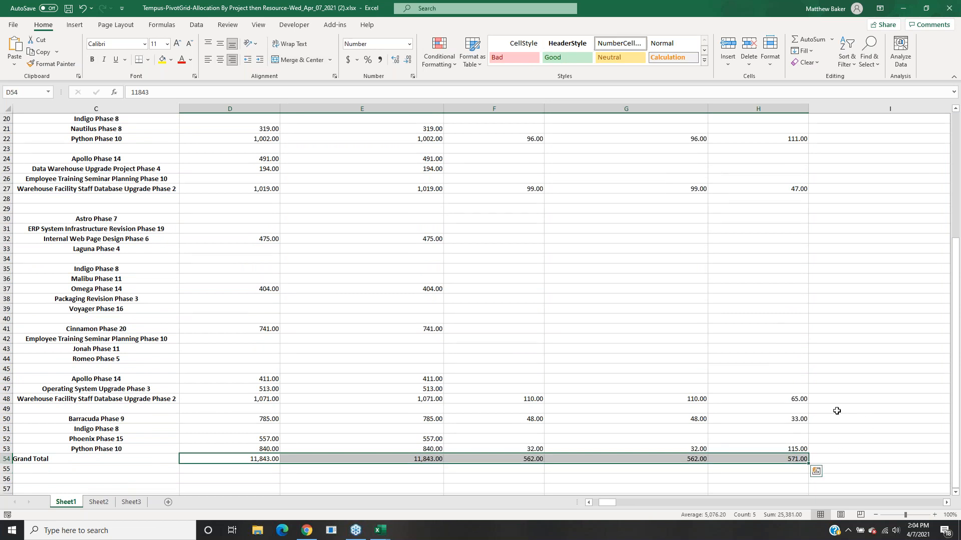
Close the (2), (3) and remaining workbooks with Don't Save, then open the downloaded PDF.
{"action": "left_click", "coordinate": [949, 8]}
{"action": "left_click", "coordinate": [480, 282]}
{"action": "left_click", "coordinate": [950, 8]}
{"action": "left_click", "coordinate": [479, 280]}
{"action": "left_click", "coordinate": [479, 280]}
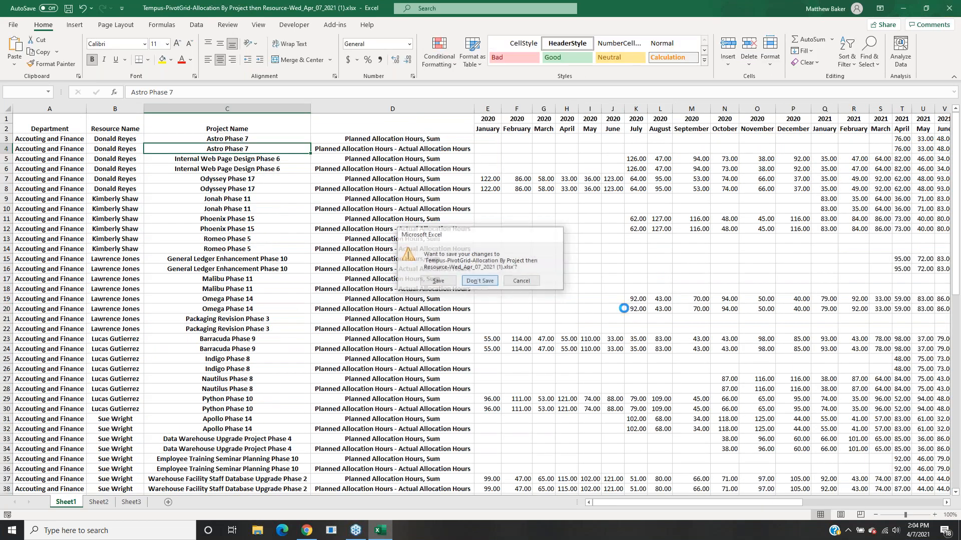
{"action": "left_click", "coordinate": [74, 507]}
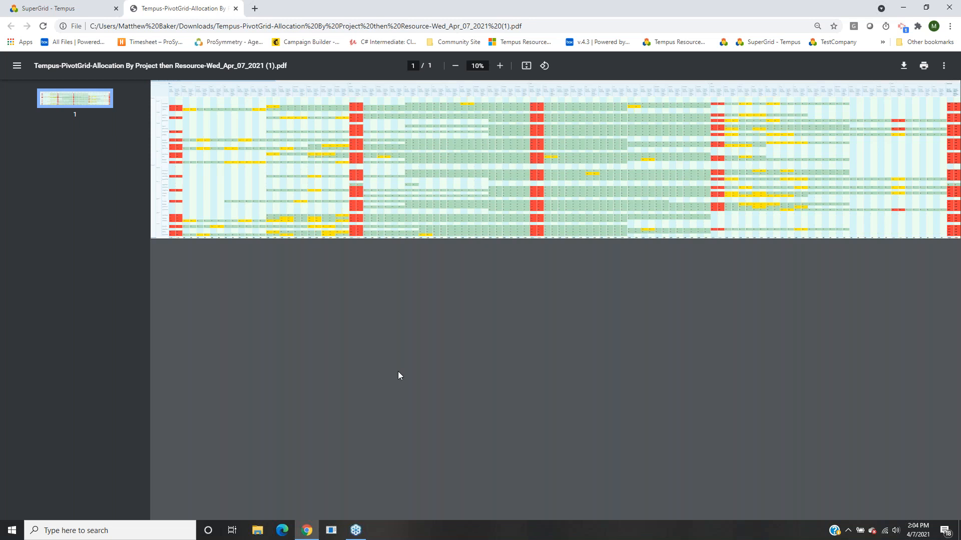
Collapse the grid to yearly totals, expand Accouting and Finance and its first resource, widen row labels, close the PDF.
{"action": "left_click", "coordinate": [48, 8]}
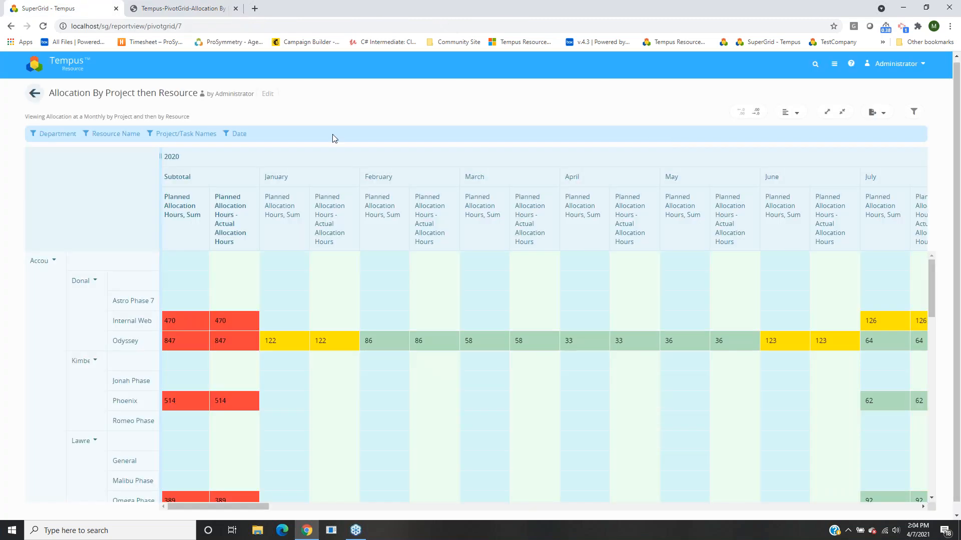
{"action": "left_click", "coordinate": [842, 112]}
{"action": "left_click", "coordinate": [76, 245]}
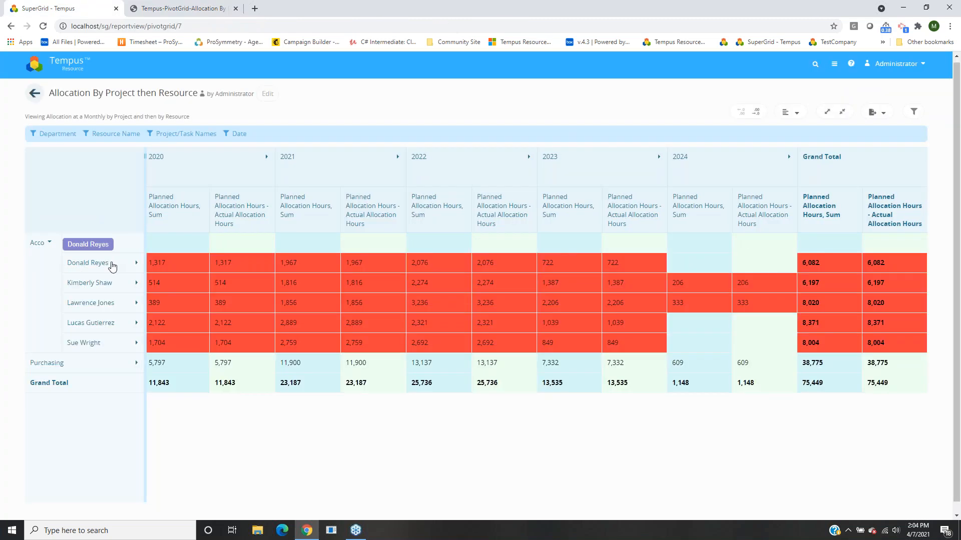
{"action": "left_click", "coordinate": [136, 263]}
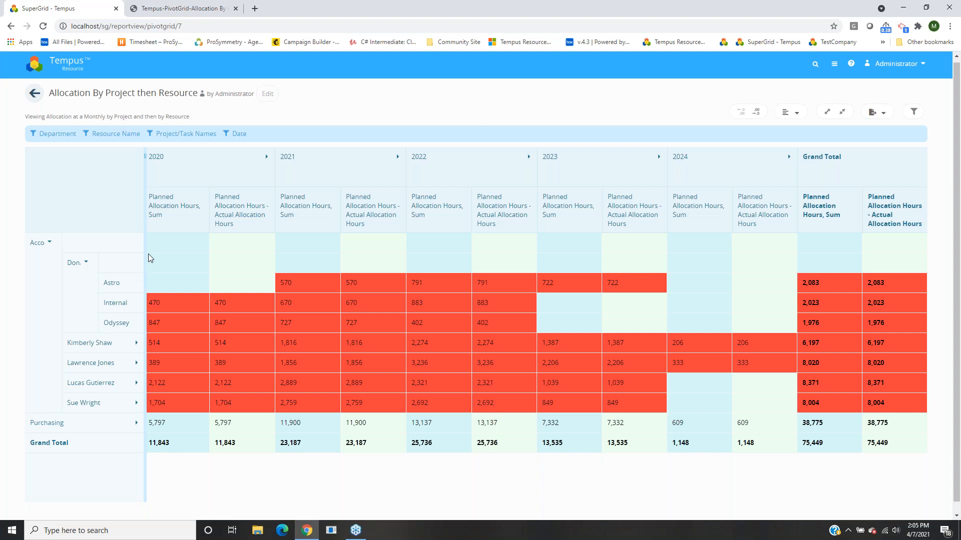
{"action": "left_click_drag", "start_coordinate": [145, 254], "coordinate": [270, 255]}
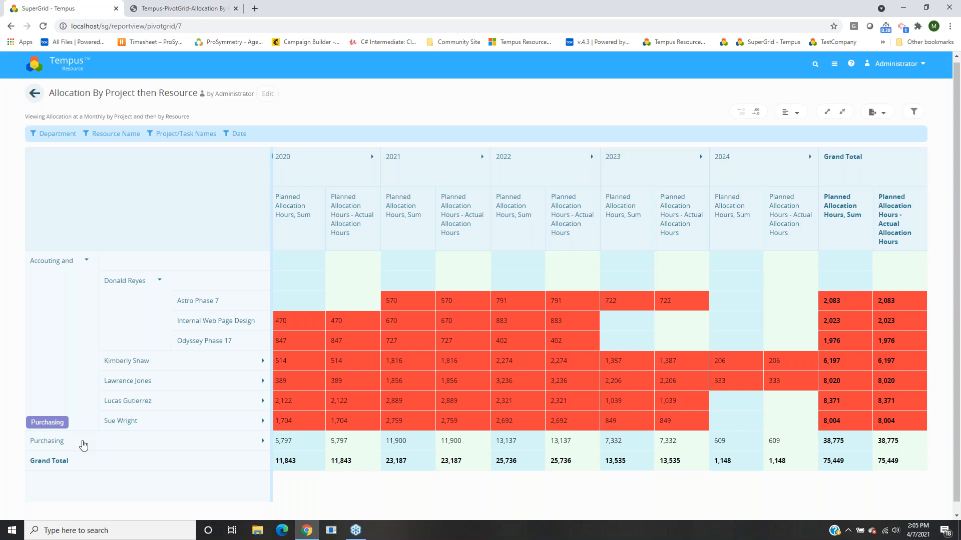
{"action": "left_click", "coordinate": [183, 9]}
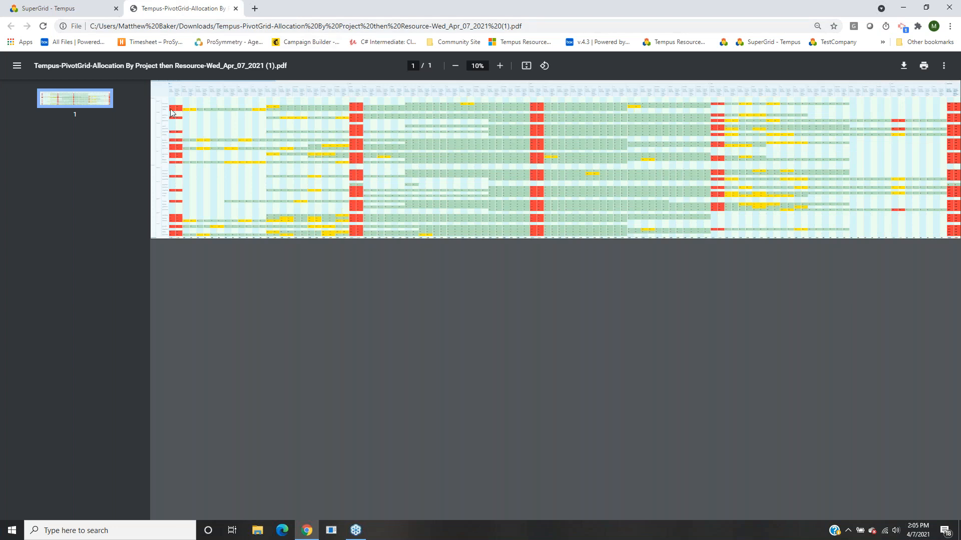
{"action": "left_click", "coordinate": [236, 8]}
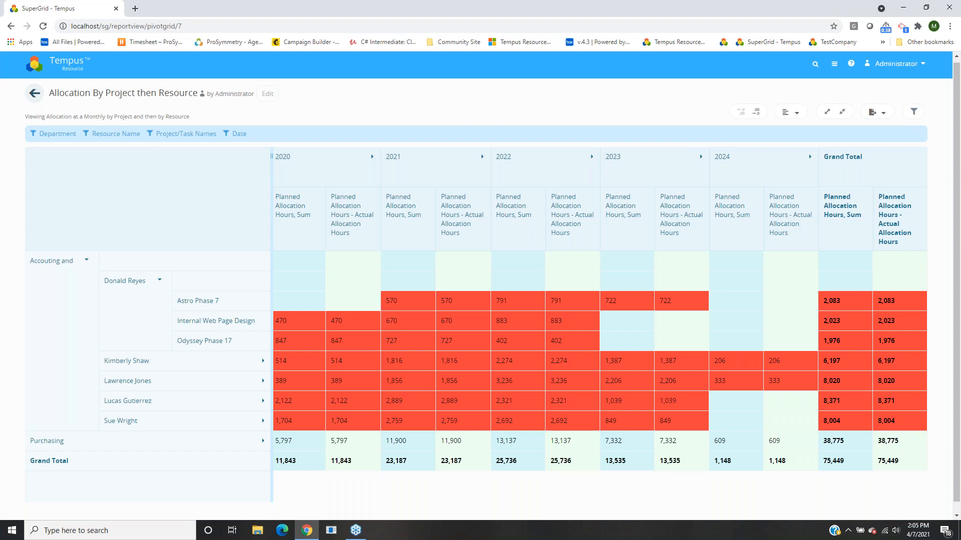
{"action": "left_click", "coordinate": [267, 94]}
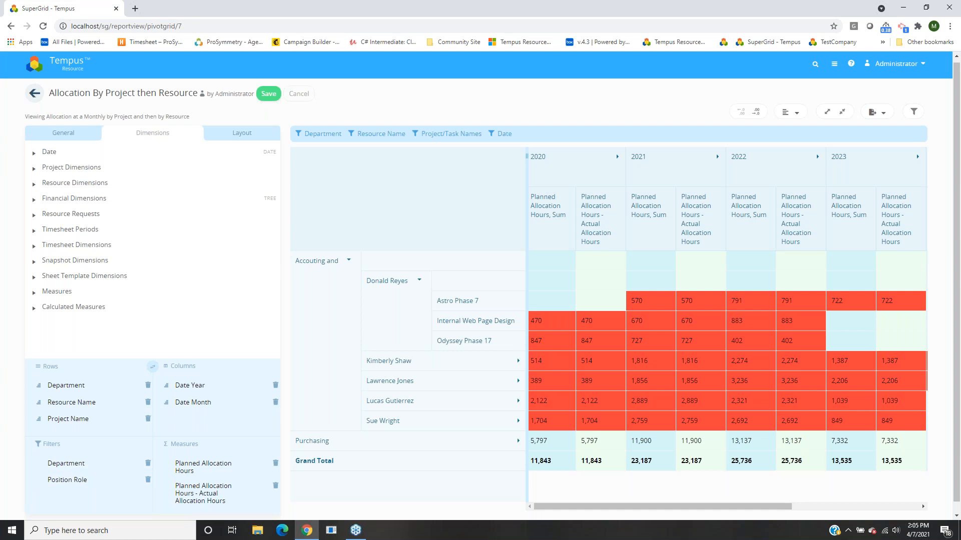
{"action": "left_click", "coordinate": [299, 94]}
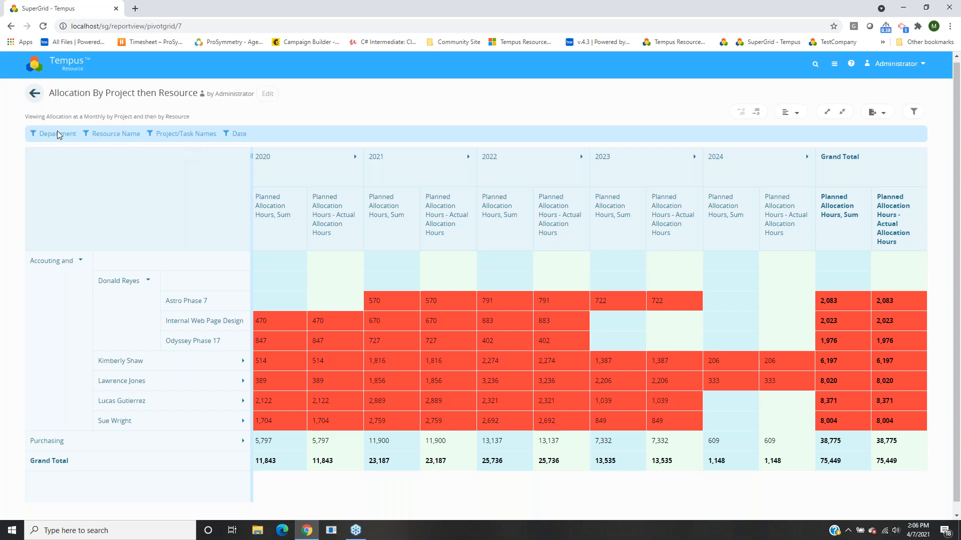
Filter Resource Name to the first two listed resources, then expand and collapse both departments.
{"action": "left_click", "coordinate": [114, 136]}
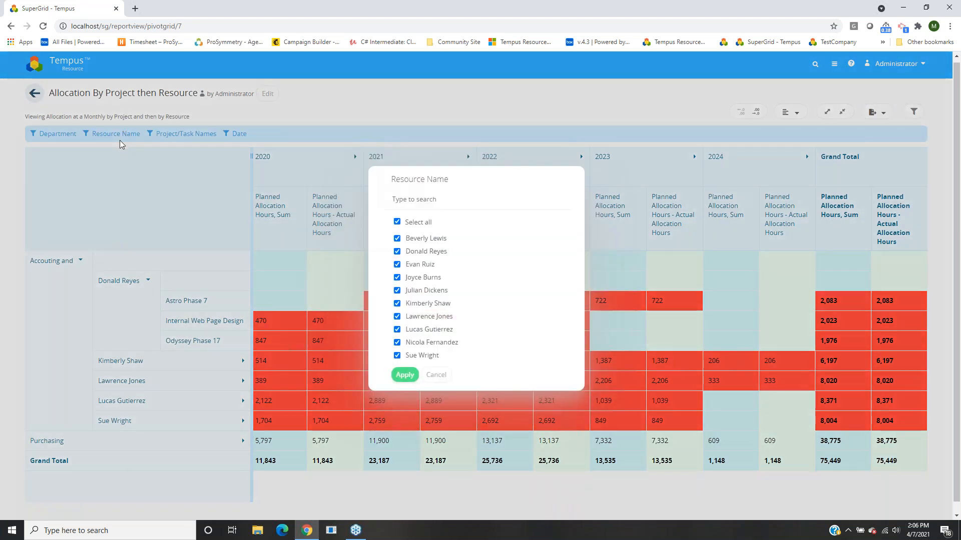
{"action": "left_click", "coordinate": [397, 222]}
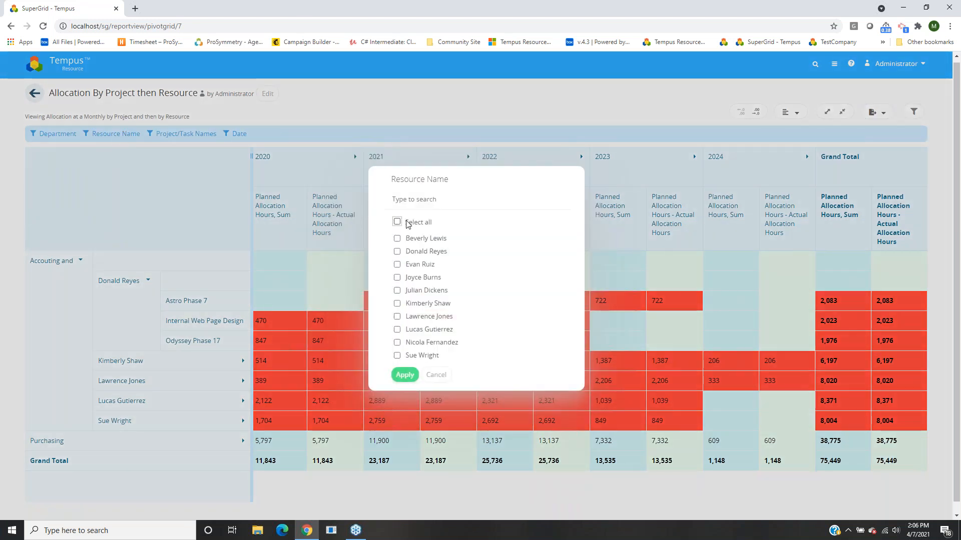
{"action": "left_click", "coordinate": [406, 240]}
{"action": "left_click", "coordinate": [421, 253]}
{"action": "left_click", "coordinate": [404, 375]}
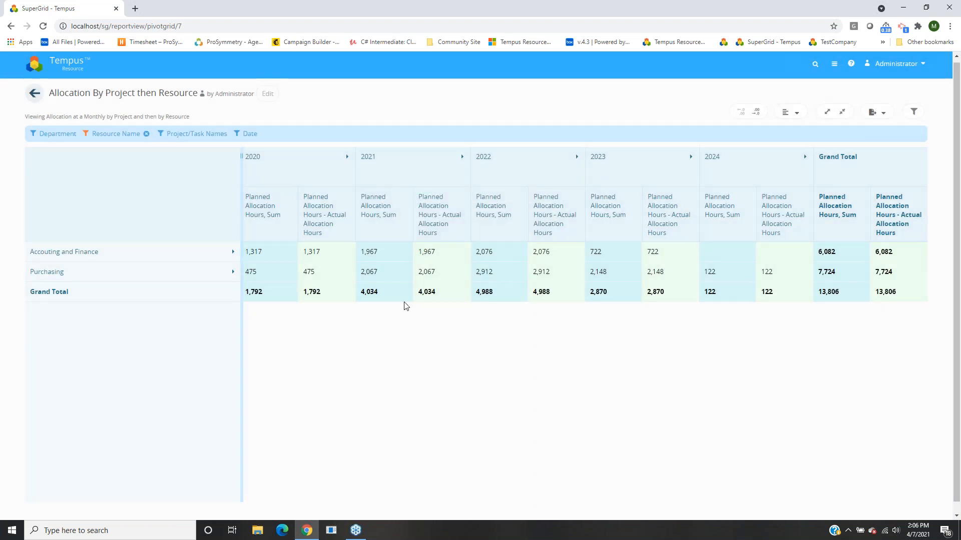
{"action": "left_click", "coordinate": [192, 256]}
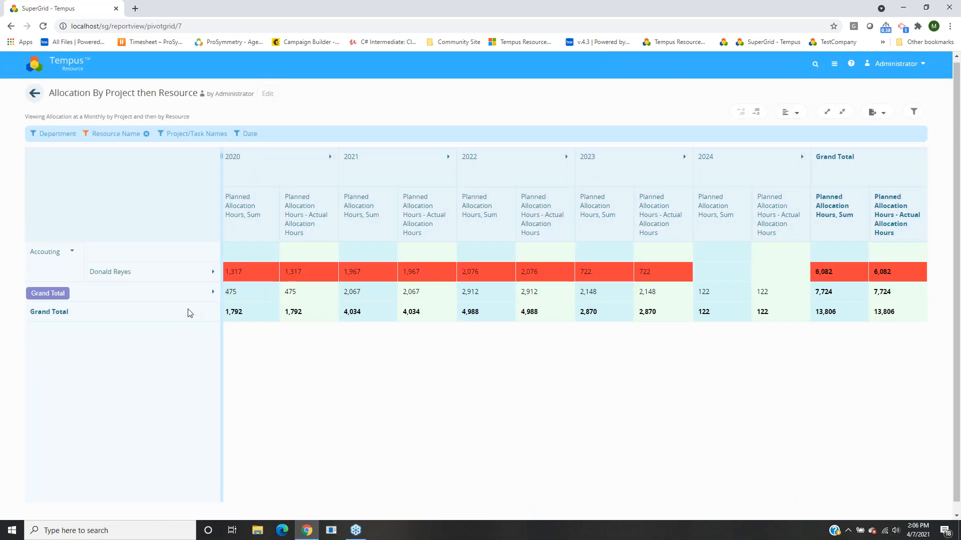
{"action": "left_click", "coordinate": [179, 299]}
{"action": "left_click", "coordinate": [57, 303]}
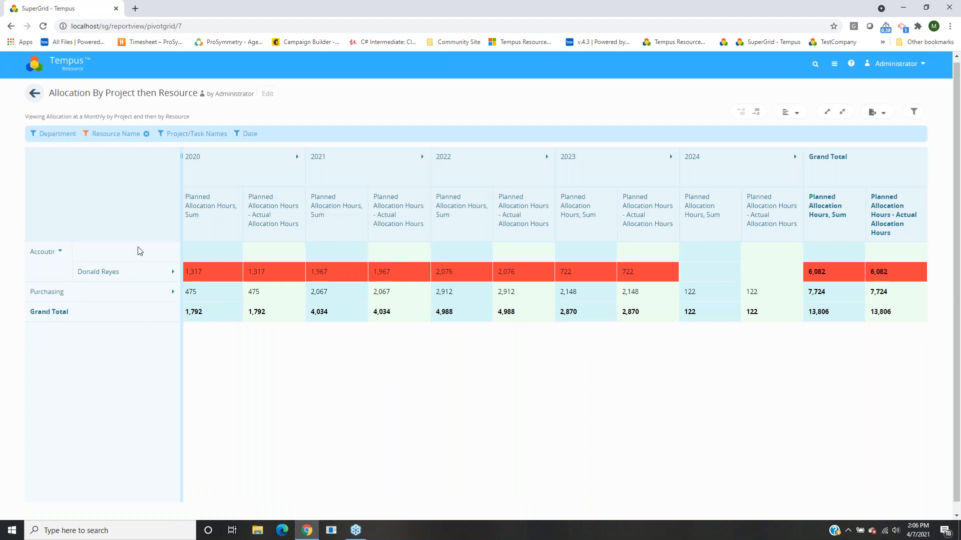
{"action": "left_click", "coordinate": [49, 262]}
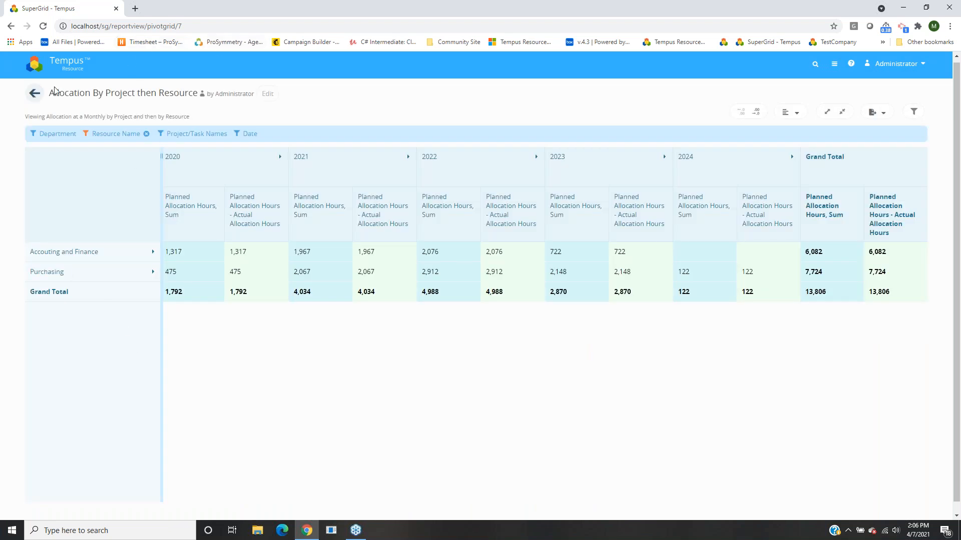
Reopen the Allocation By Project then Resource report, expand two resources' projects, and reload the page.
{"action": "left_click", "coordinate": [34, 93]}
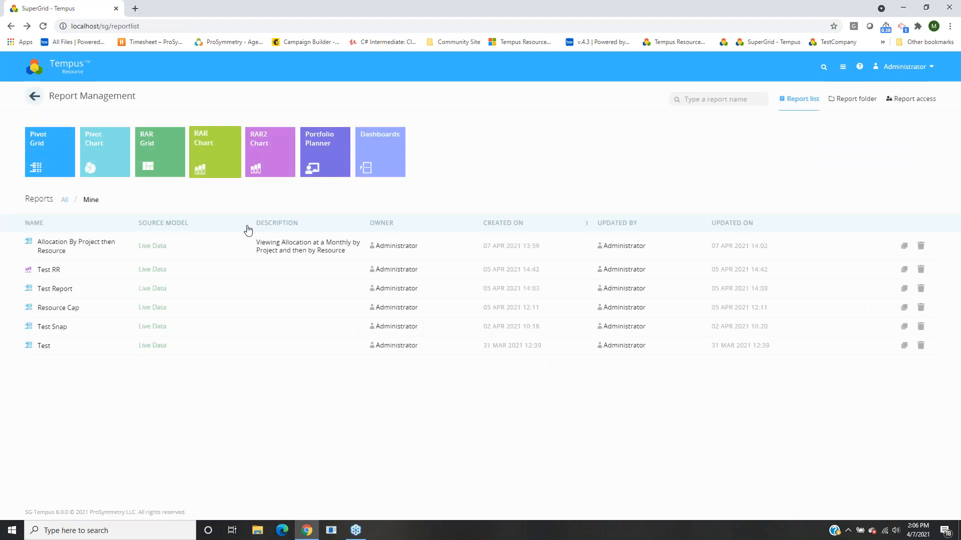
{"action": "left_click", "coordinate": [75, 249]}
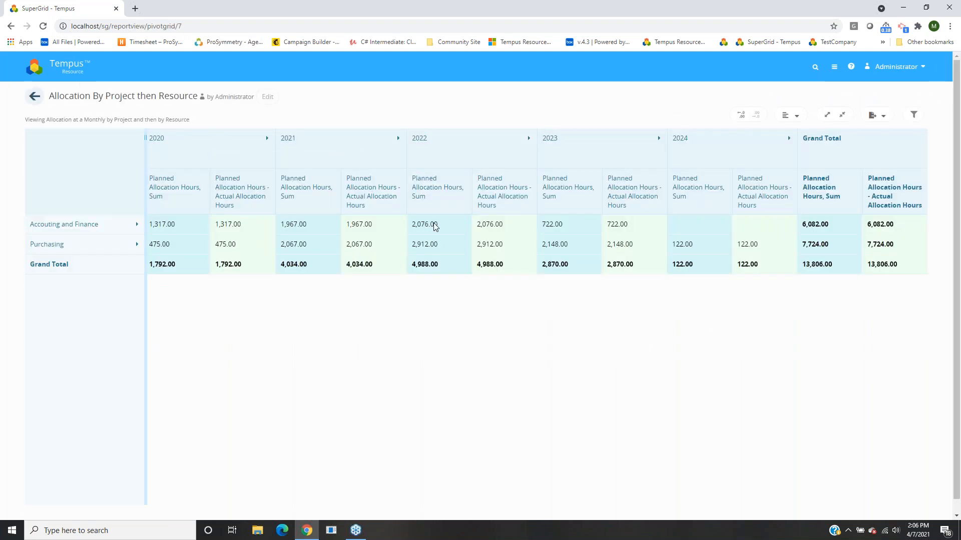
{"action": "left_click", "coordinate": [91, 225]}
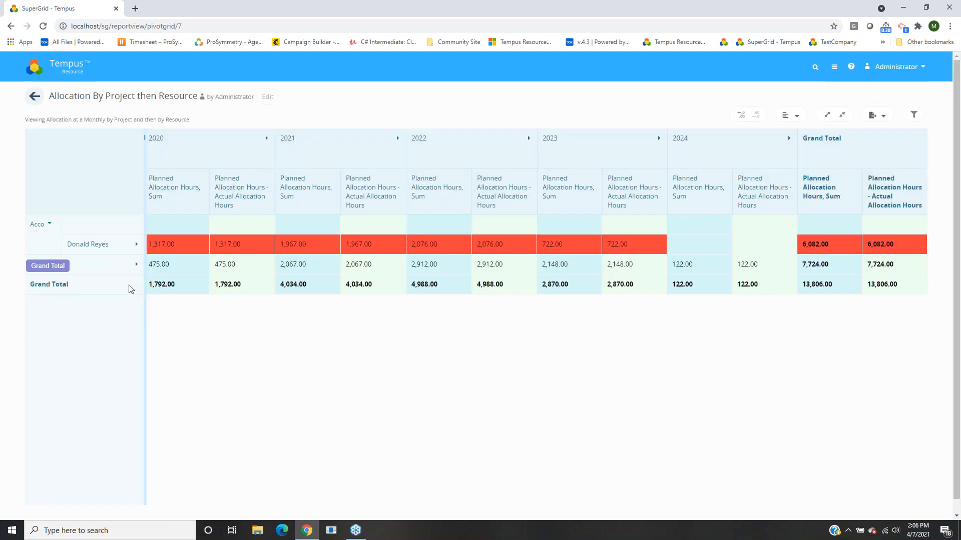
{"action": "left_click", "coordinate": [109, 265]}
{"action": "left_click", "coordinate": [110, 285]}
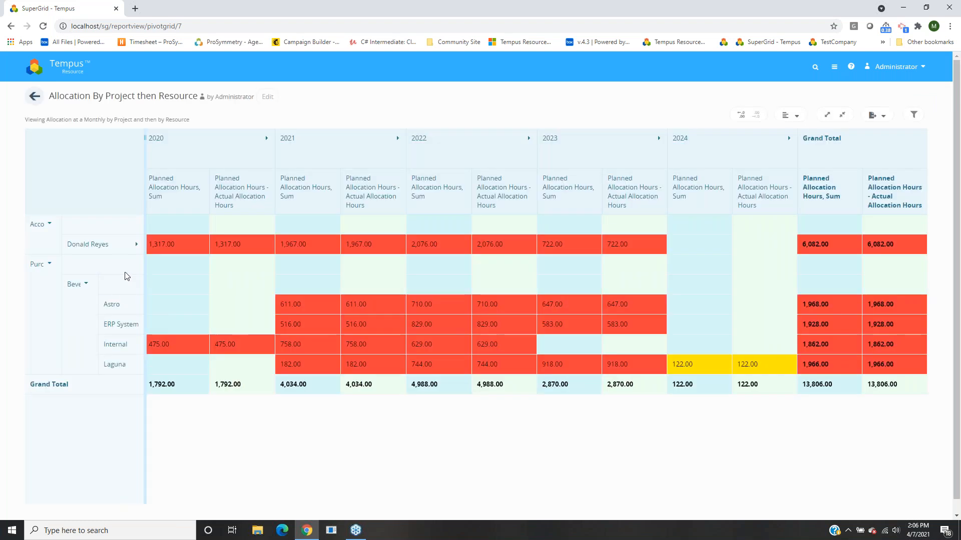
{"action": "left_click", "coordinate": [90, 244]}
{"action": "key", "text": "F5"}
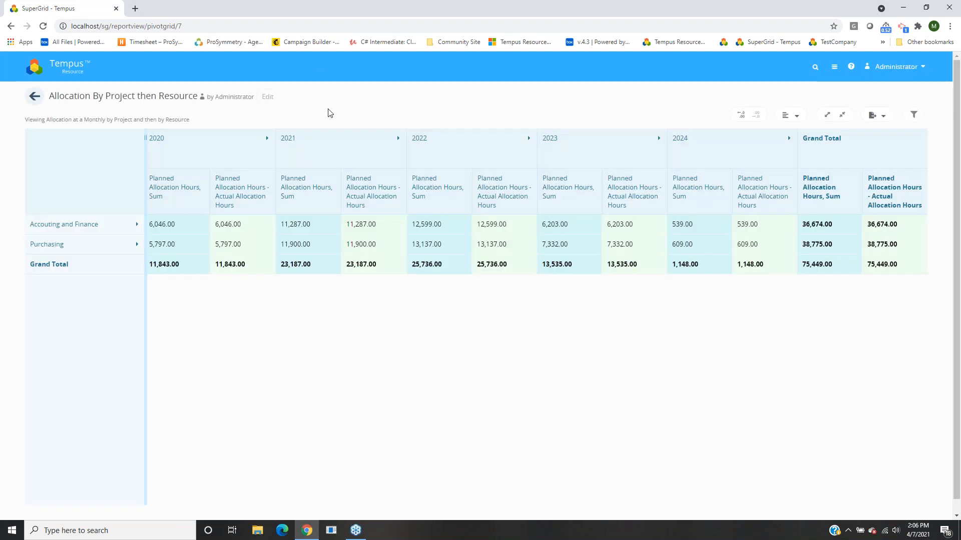
Expand Accouting and Finance and Purchasing, widen row labels, show filters, then return to Report Management.
{"action": "left_click", "coordinate": [134, 224]}
{"action": "left_click", "coordinate": [125, 347]}
{"action": "left_click_drag", "start_coordinate": [146, 353], "coordinate": [220, 344]}
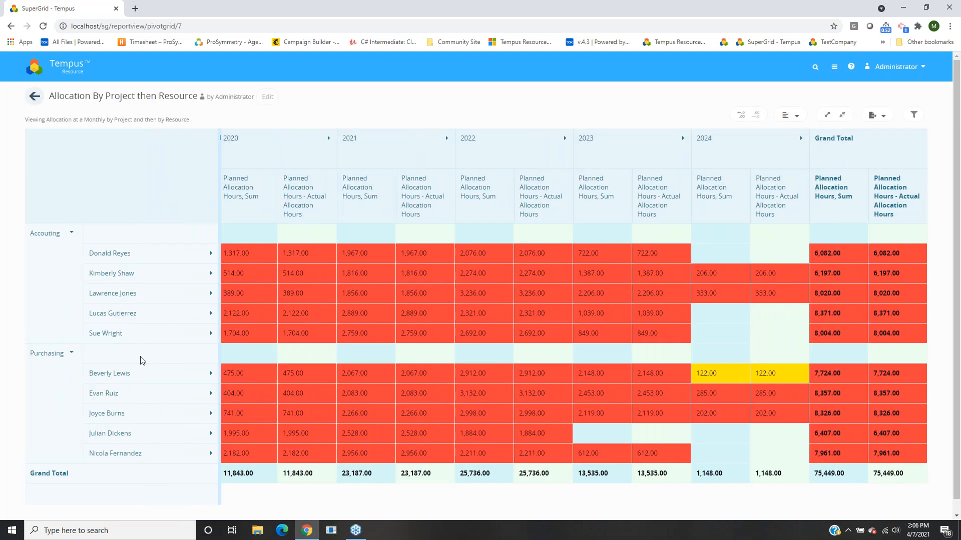
{"action": "left_click", "coordinate": [913, 115]}
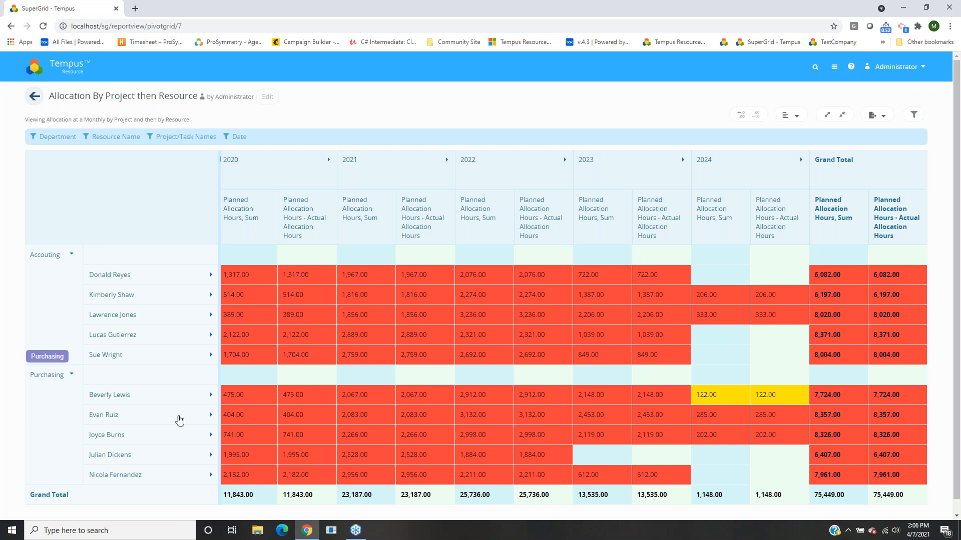
{"action": "left_click", "coordinate": [35, 97]}
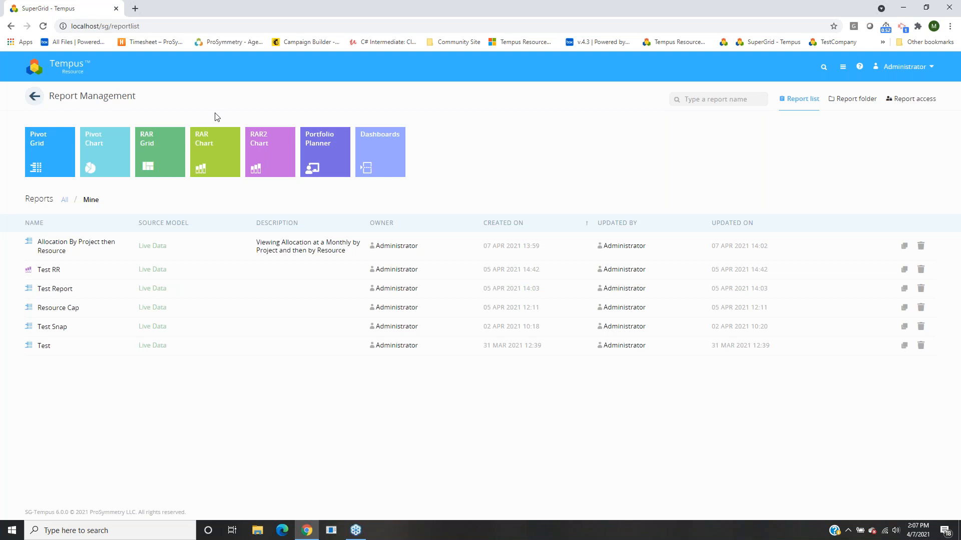
Start a new RAR2 chart report named 'RAR 2 Chart' and check its source model setting.
{"action": "left_click", "coordinate": [268, 165]}
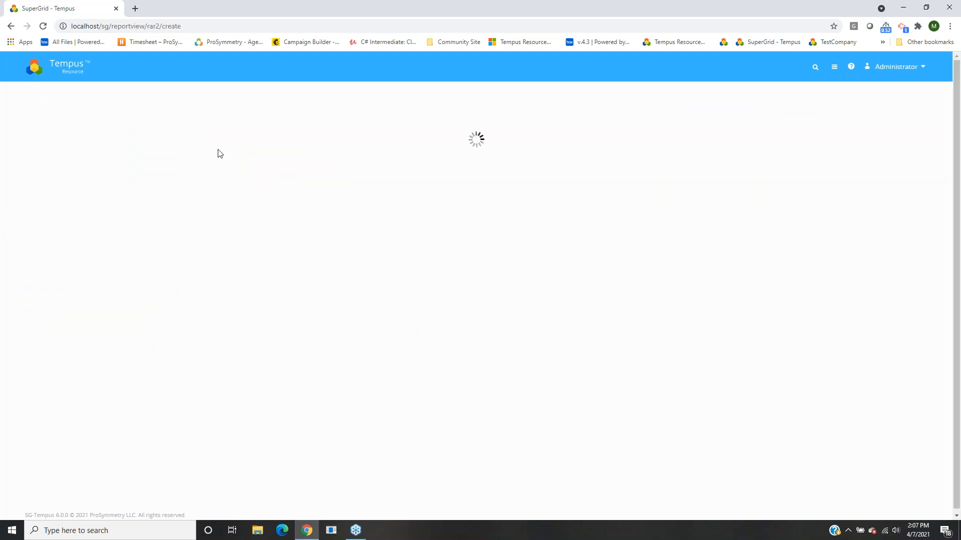
{"action": "left_click", "coordinate": [151, 173]}
{"action": "type", "text": "RAR 2 Chart"}
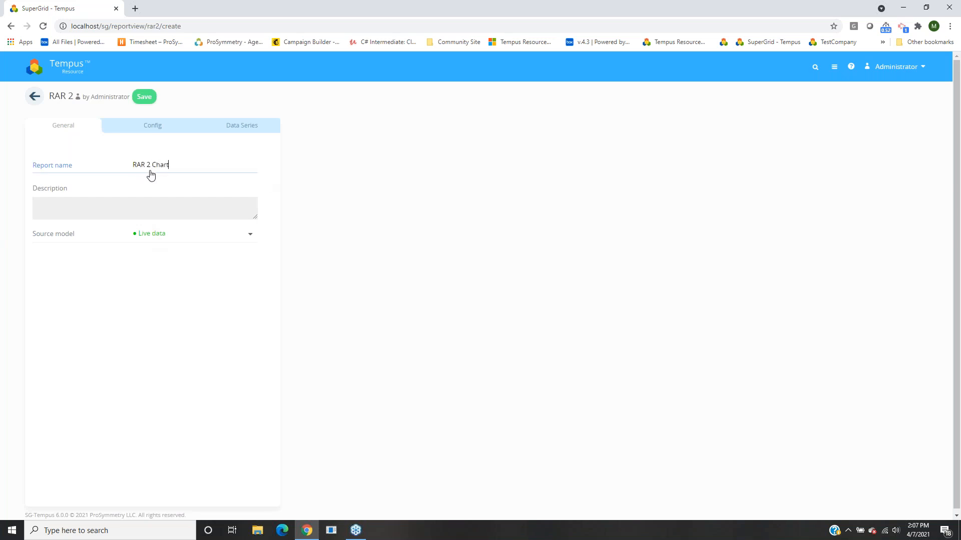
{"action": "left_click", "coordinate": [125, 152]}
{"action": "left_click", "coordinate": [167, 229]}
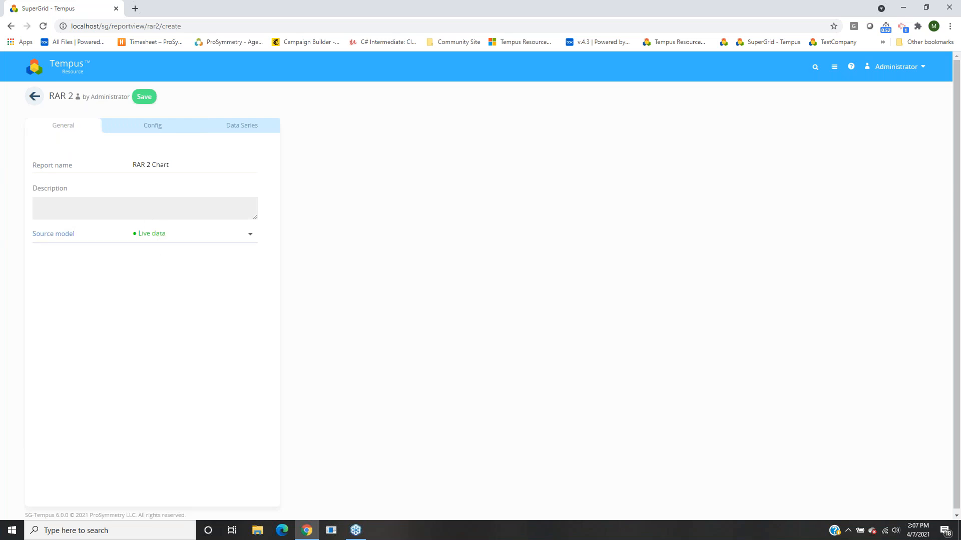
{"action": "left_click", "coordinate": [151, 127]}
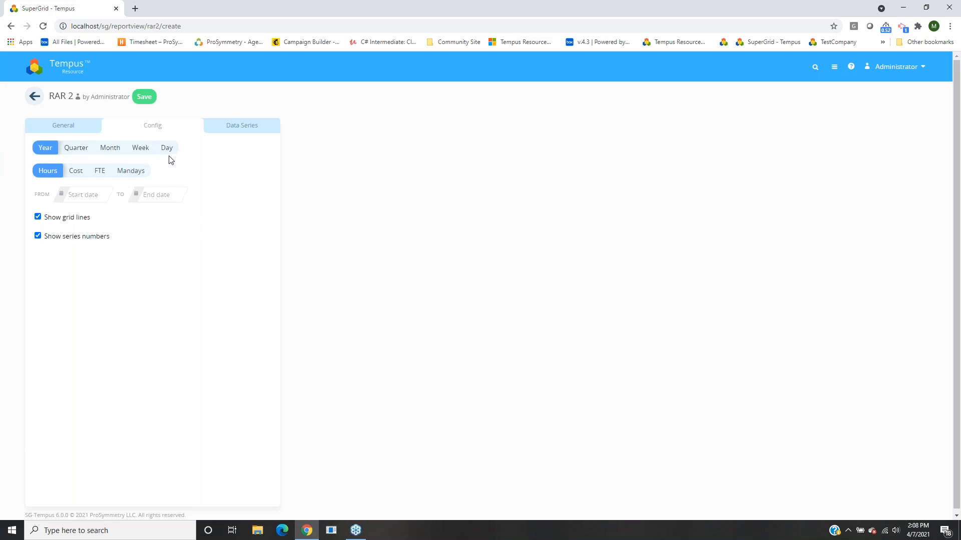
Set the chart to monthly periods from 01/01/2021 to 12/31/2021.
{"action": "left_click", "coordinate": [110, 151]}
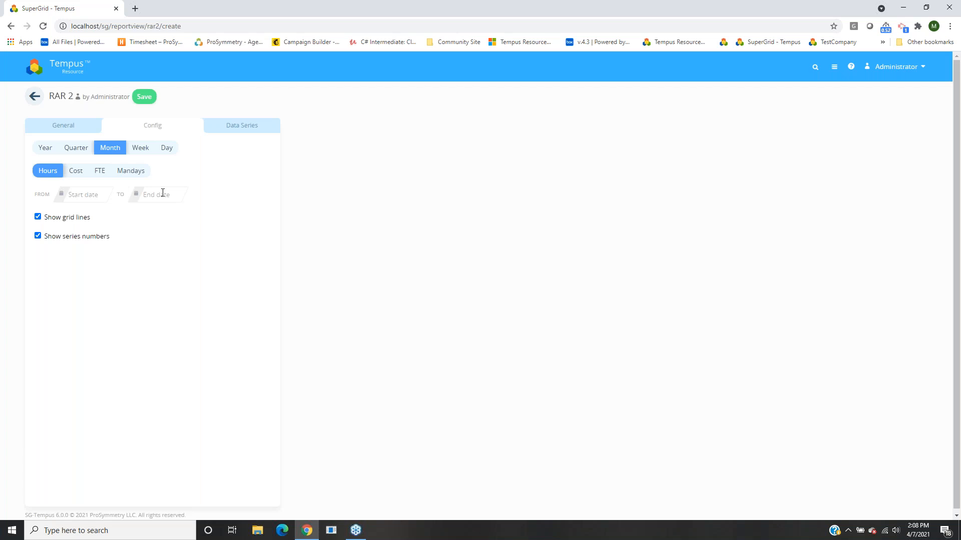
{"action": "left_click", "coordinate": [89, 193]}
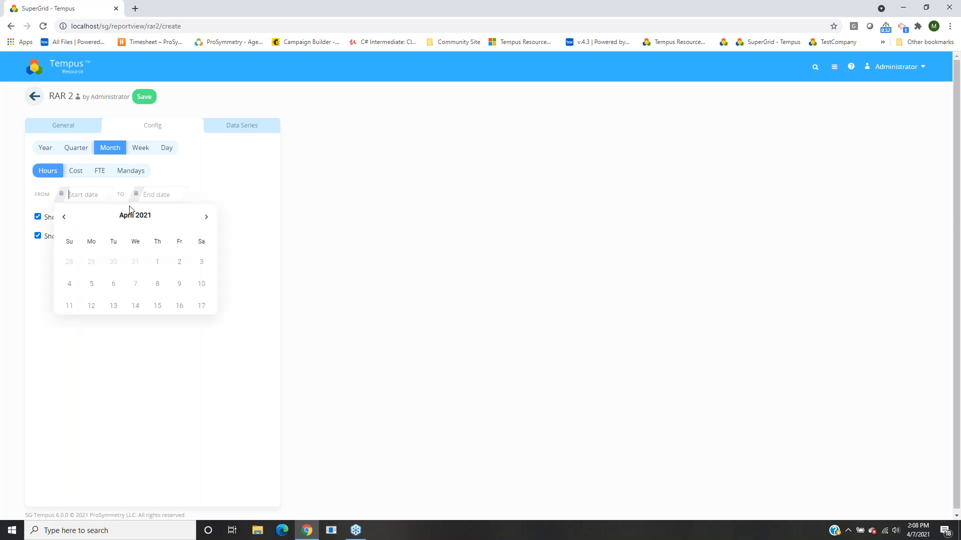
{"action": "left_click", "coordinate": [132, 215]}
{"action": "left_click", "coordinate": [88, 247]}
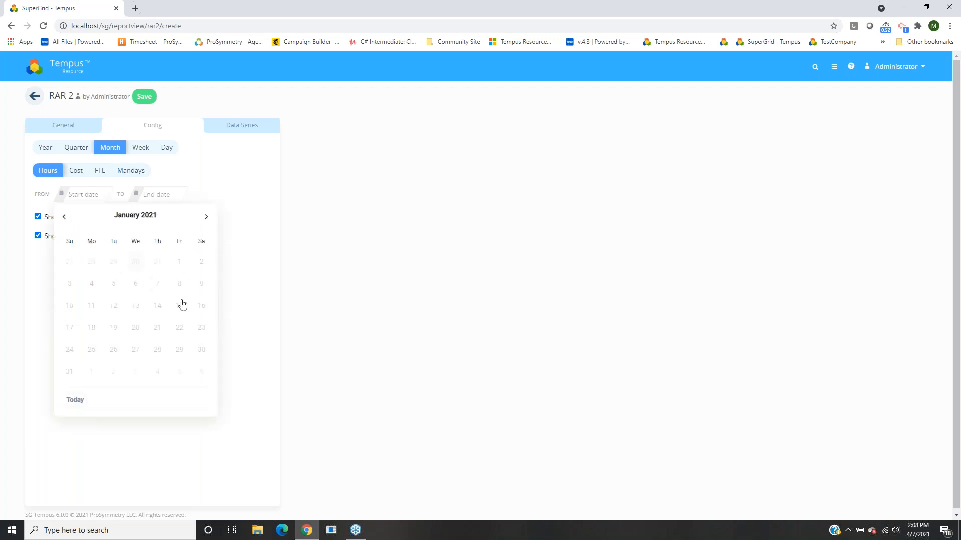
{"action": "left_click", "coordinate": [185, 272]}
{"action": "left_click", "coordinate": [156, 195]}
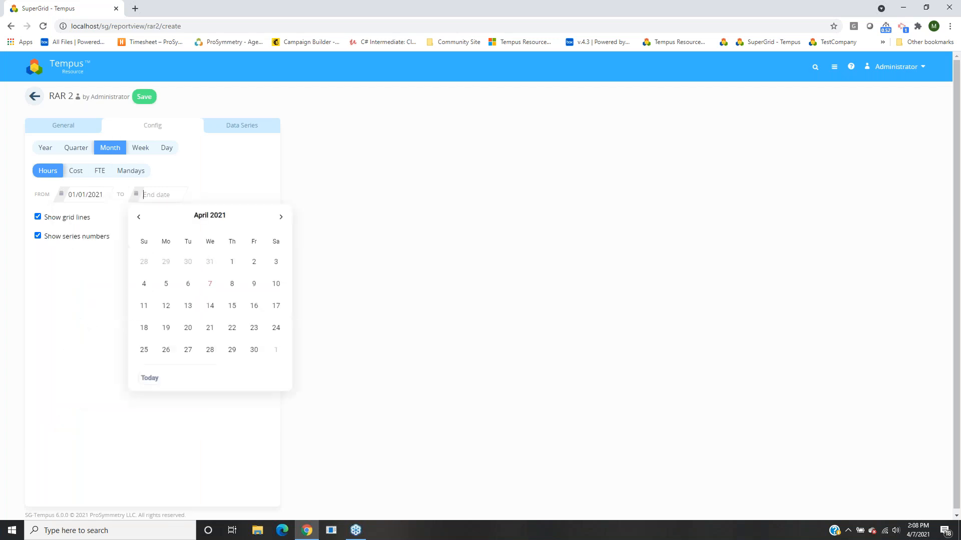
{"action": "left_click", "coordinate": [215, 216]}
{"action": "left_click", "coordinate": [270, 299]}
{"action": "left_click", "coordinate": [255, 350]}
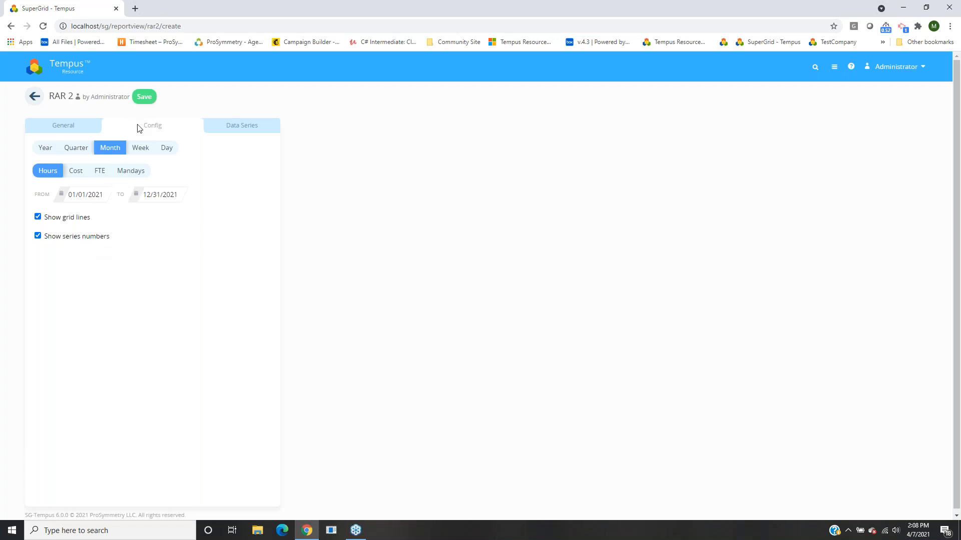
{"action": "left_click", "coordinate": [255, 126]}
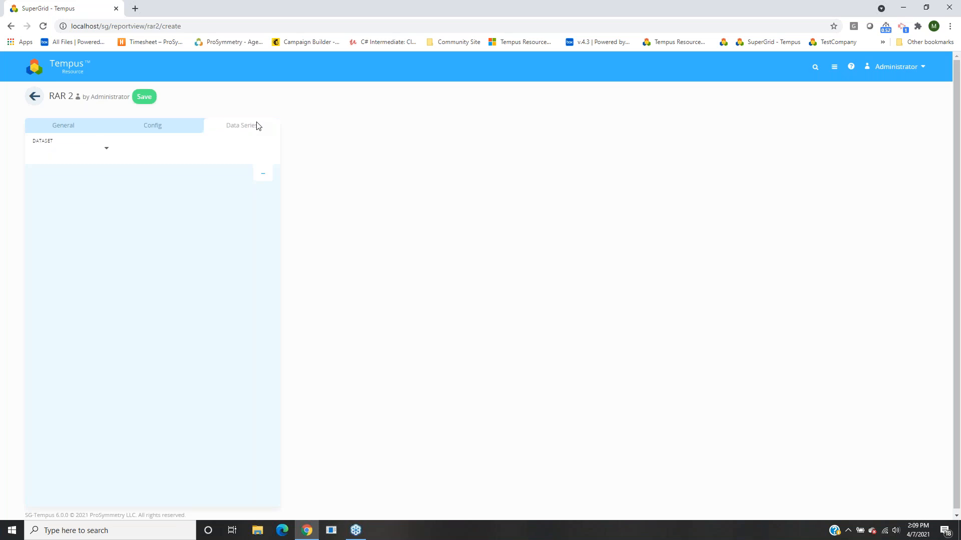
Choose Allocation from the DATASET list as the chart's data series.
{"action": "left_click", "coordinate": [69, 150]}
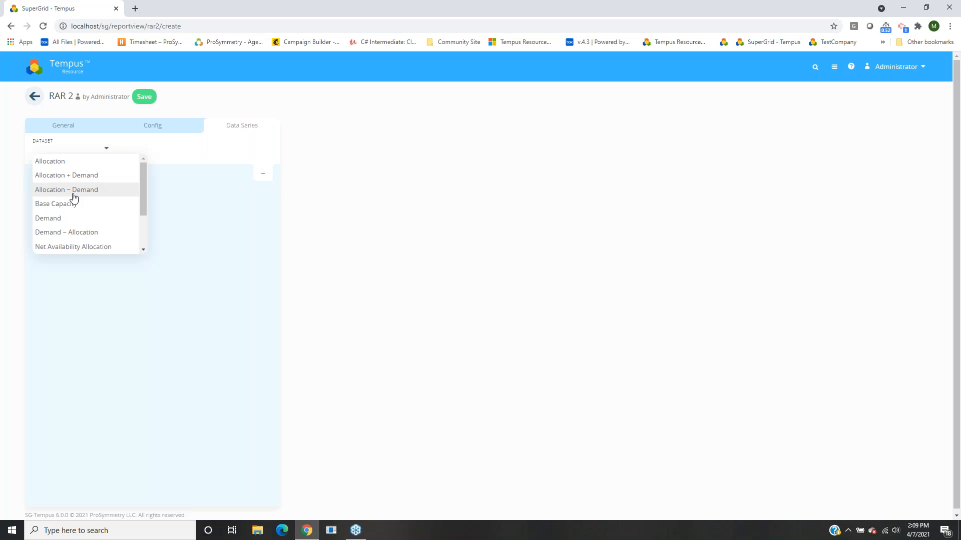
{"action": "scroll", "coordinate": [74, 203], "scroll_direction": "down", "scroll_amount": 1}
{"action": "scroll", "coordinate": [76, 213], "scroll_direction": "down", "scroll_amount": 1}
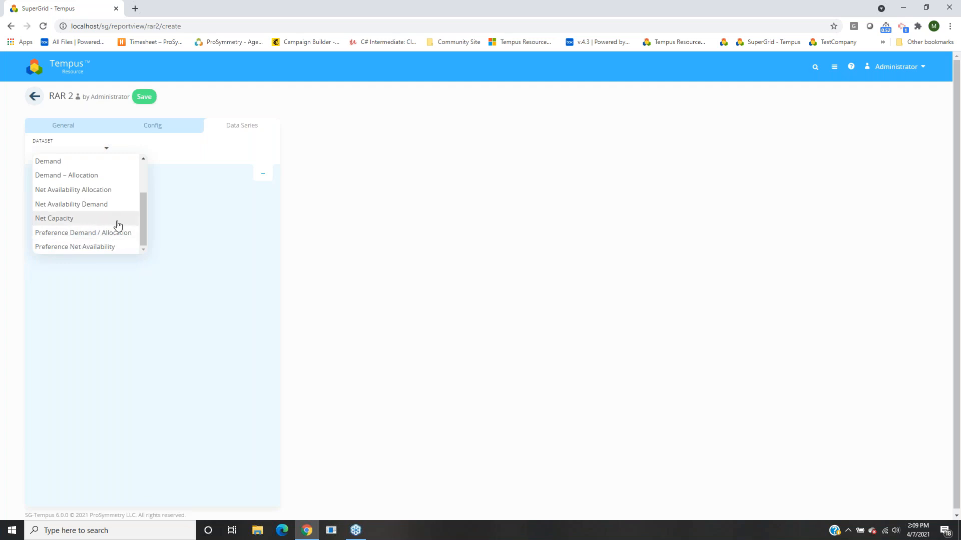
{"action": "scroll", "coordinate": [111, 235], "scroll_direction": "up", "scroll_amount": 1}
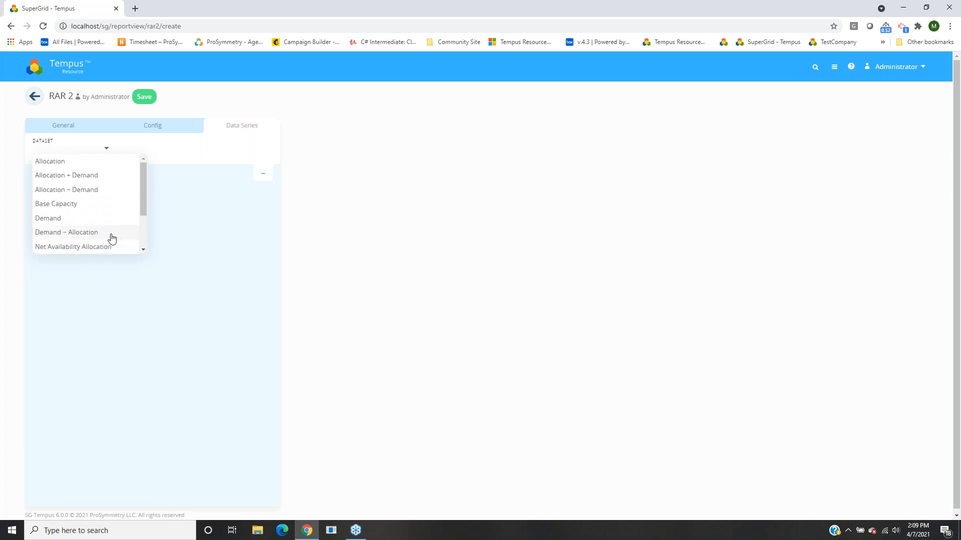
{"action": "left_click", "coordinate": [82, 162]}
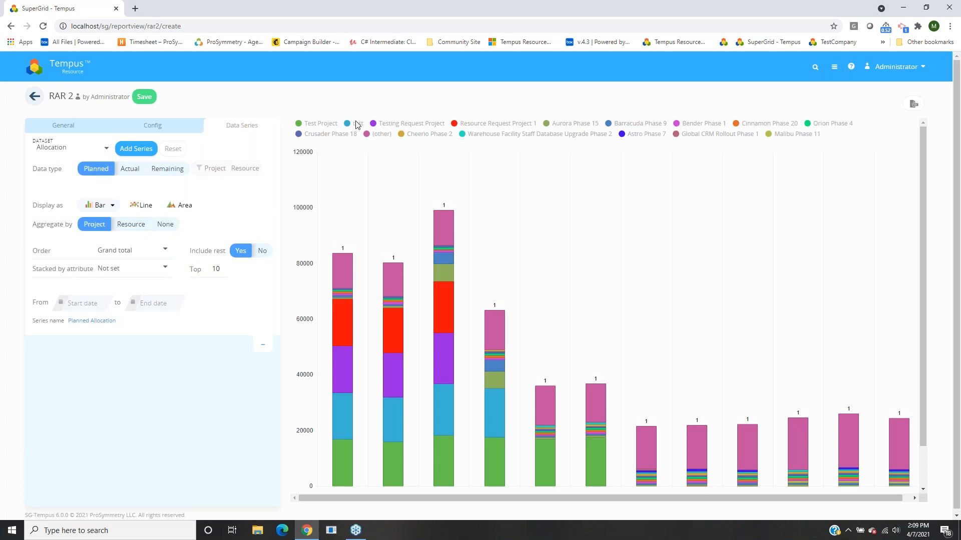
Scroll and hover over the chart to inspect the stacked monthly project bars.
{"action": "mouse_move", "coordinate": [479, 413]}
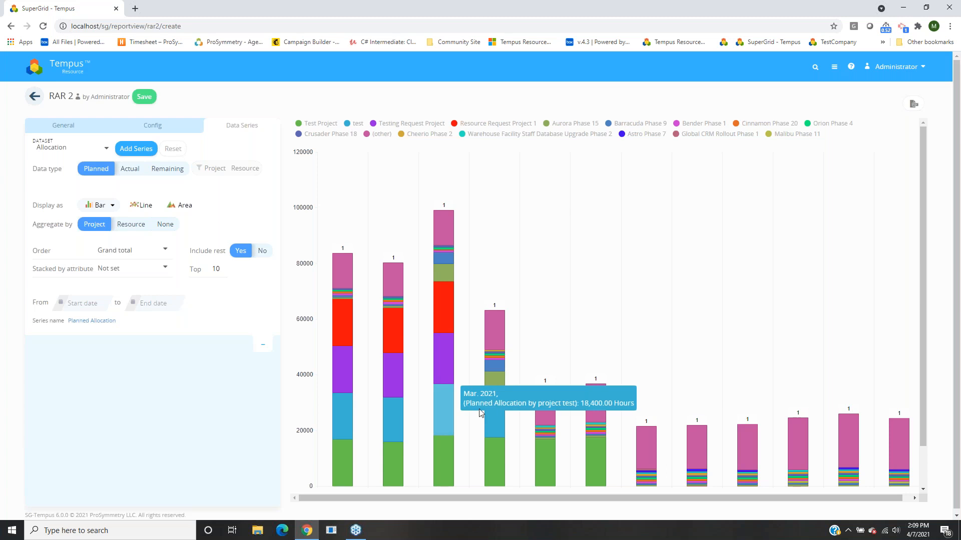
{"action": "scroll", "coordinate": [485, 391], "scroll_direction": "down", "scroll_amount": 1}
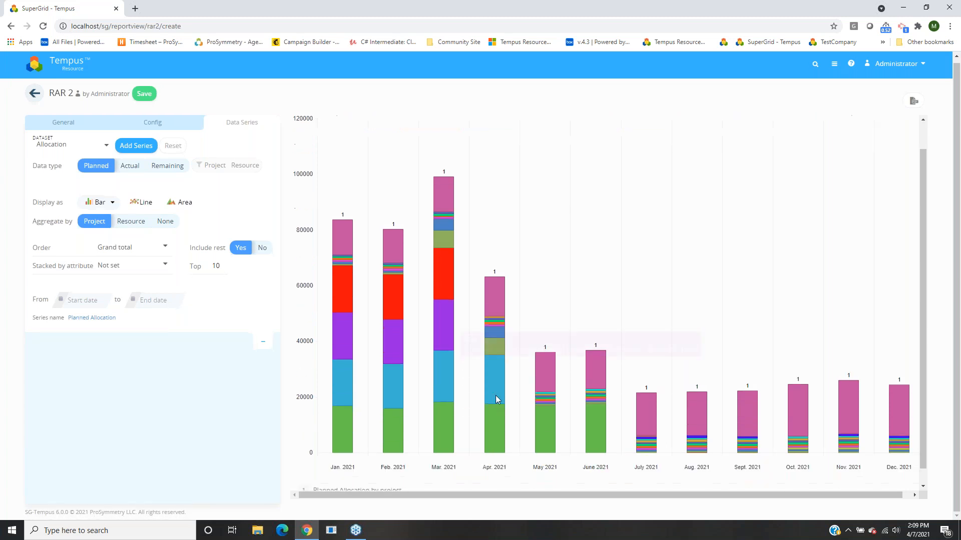
{"action": "scroll", "coordinate": [491, 288], "scroll_direction": "up", "scroll_amount": 1}
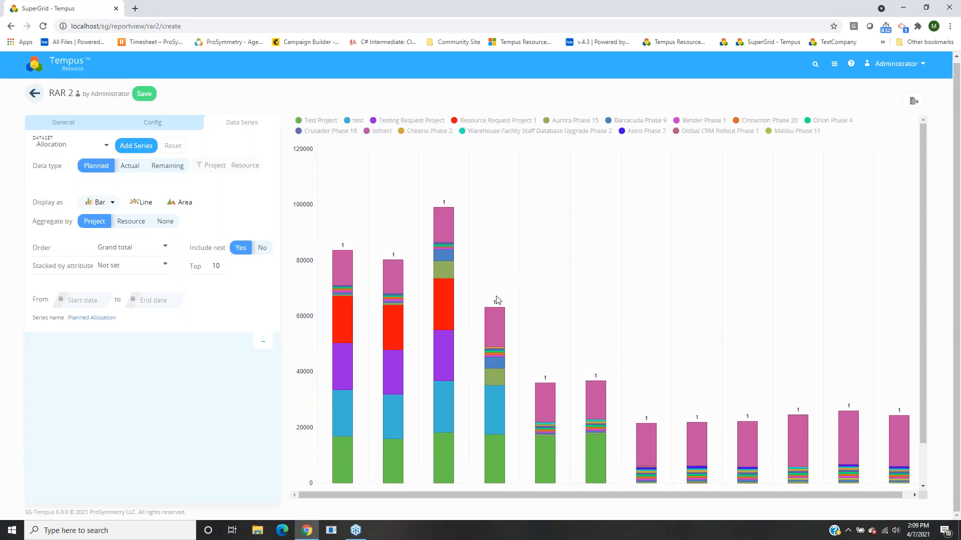
{"action": "scroll", "coordinate": [481, 293], "scroll_direction": "down", "scroll_amount": 2}
{"action": "left_click_drag", "start_coordinate": [923, 235], "coordinate": [923, 217]}
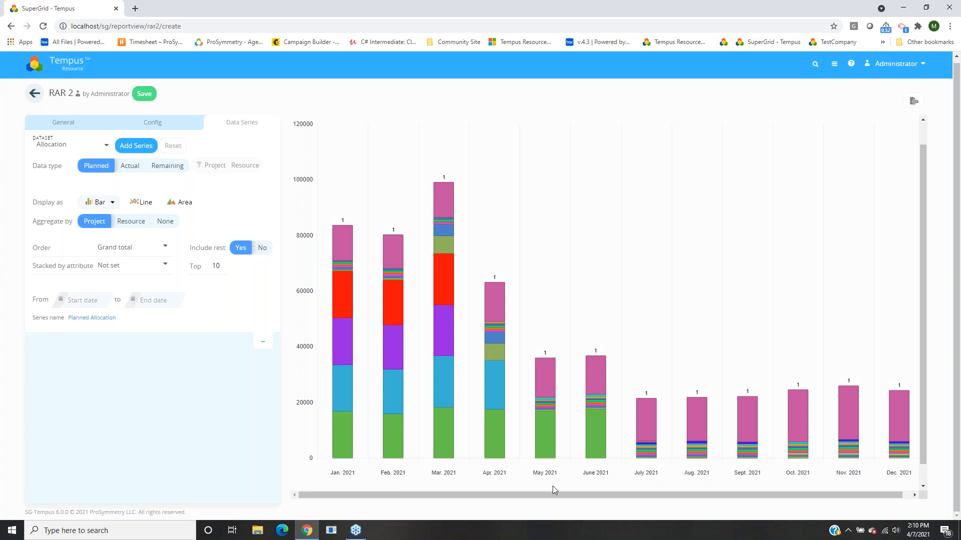
{"action": "mouse_move", "coordinate": [343, 383]}
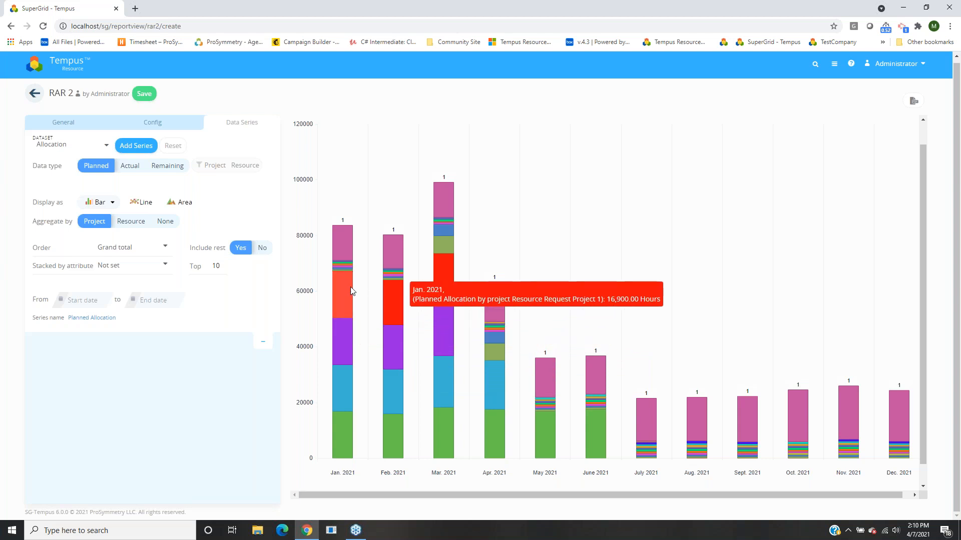
{"action": "mouse_move", "coordinate": [345, 236]}
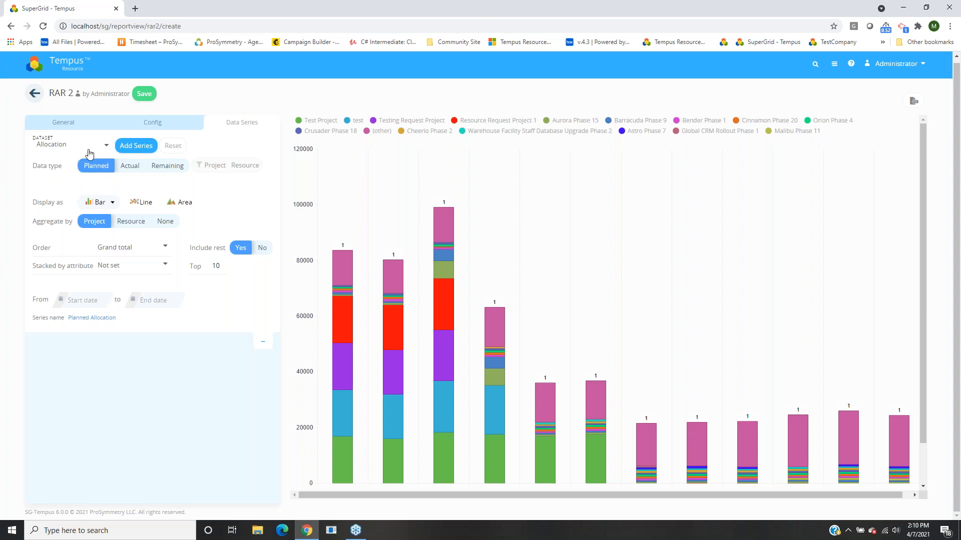
Try Actual allocation as the data type, then switch it back to Planned.
{"action": "left_click", "coordinate": [128, 167]}
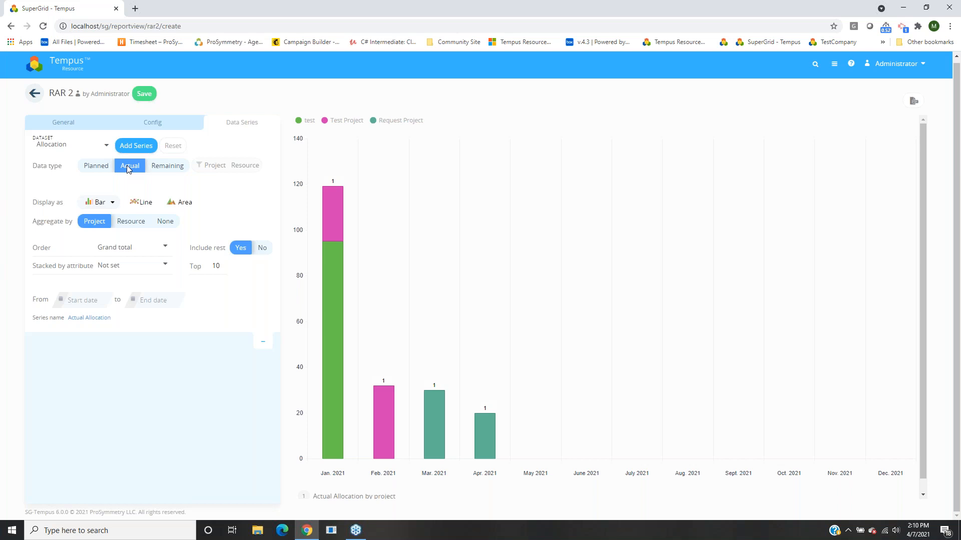
{"action": "mouse_move", "coordinate": [344, 313]}
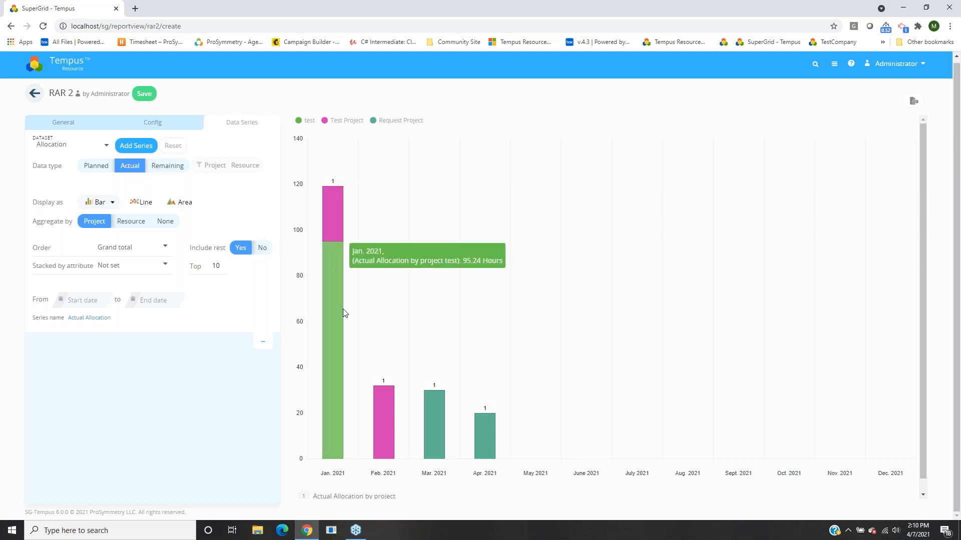
{"action": "left_click", "coordinate": [101, 167]}
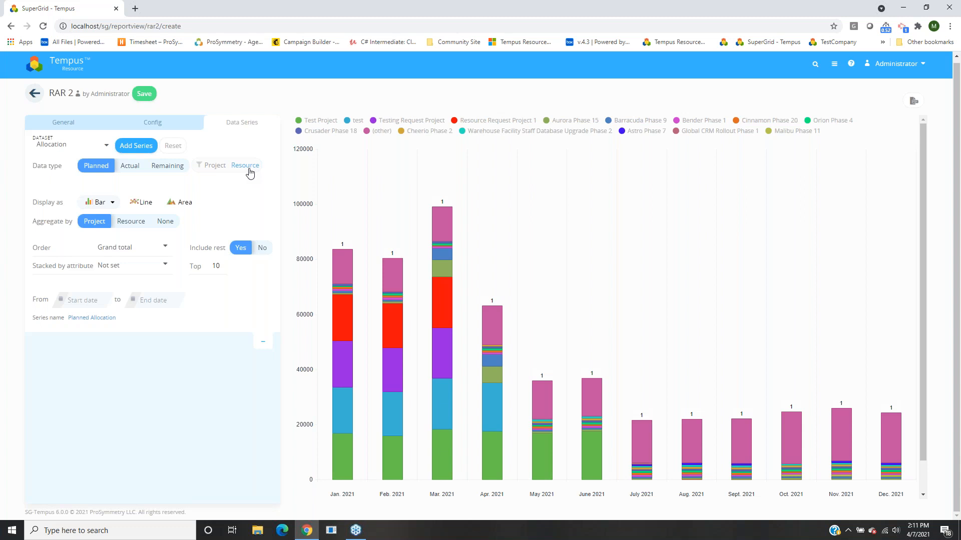
{"action": "left_click", "coordinate": [210, 167]}
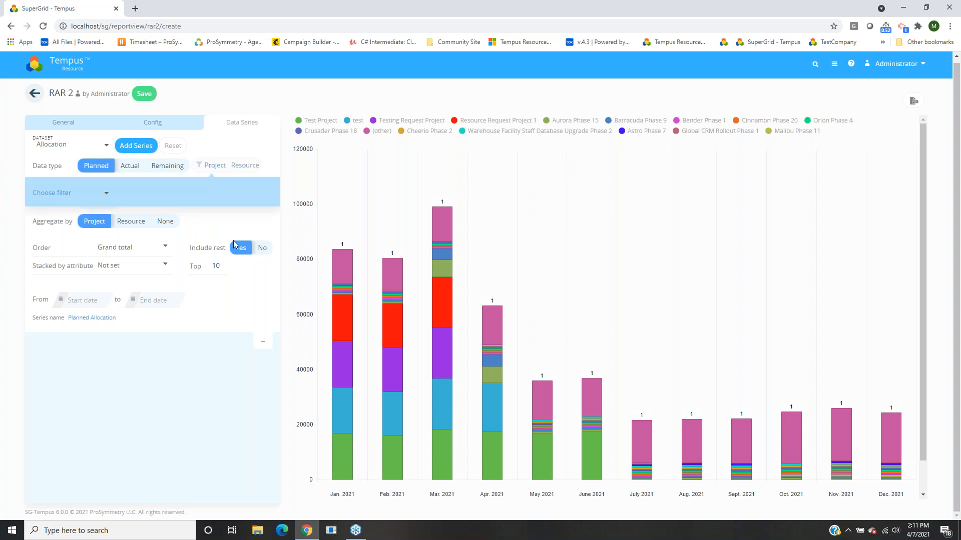
{"action": "left_click", "coordinate": [69, 200]}
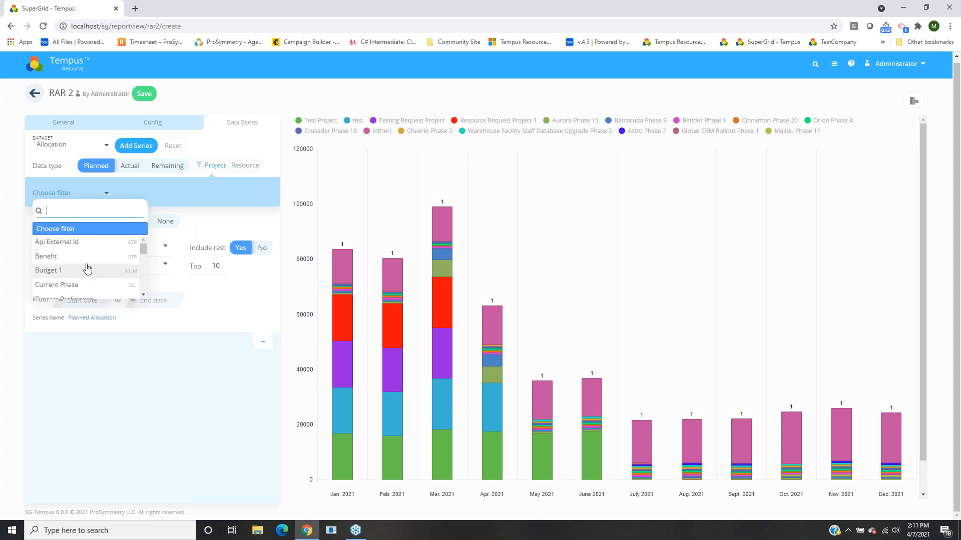
{"action": "scroll", "coordinate": [92, 262], "scroll_direction": "down", "scroll_amount": 1}
{"action": "scroll", "coordinate": [92, 263], "scroll_direction": "down", "scroll_amount": 2}
{"action": "scroll", "coordinate": [104, 260], "scroll_direction": "down", "scroll_amount": 3}
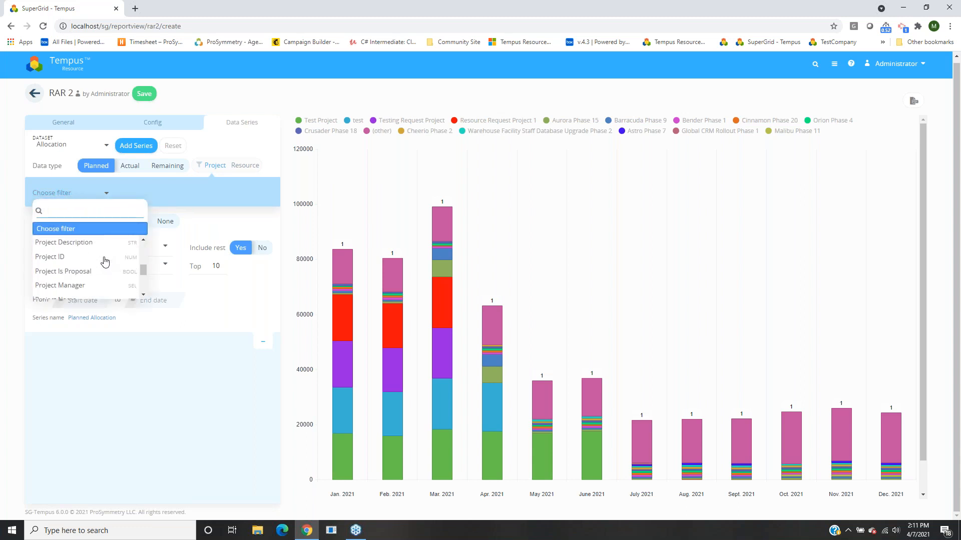
{"action": "scroll", "coordinate": [104, 261], "scroll_direction": "down", "scroll_amount": 2}
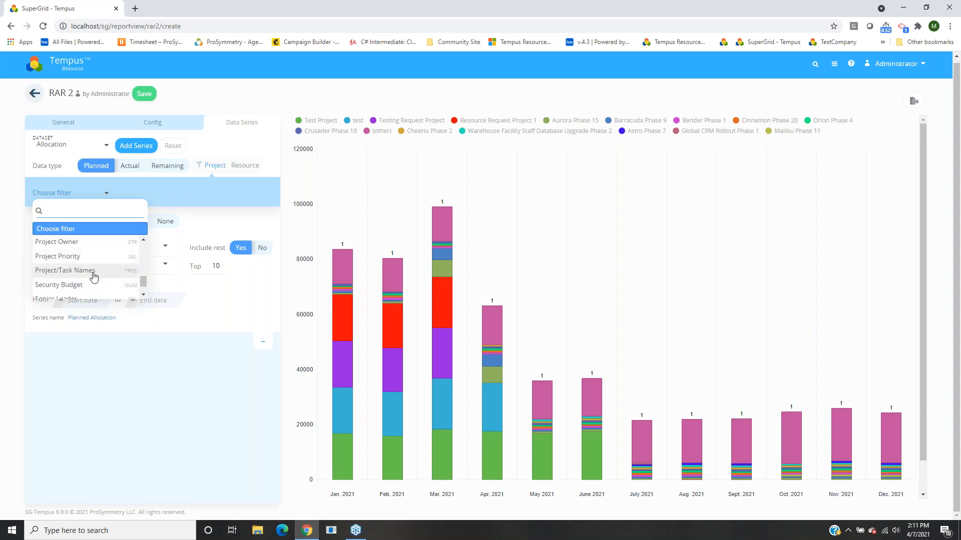
{"action": "left_click", "coordinate": [67, 272]}
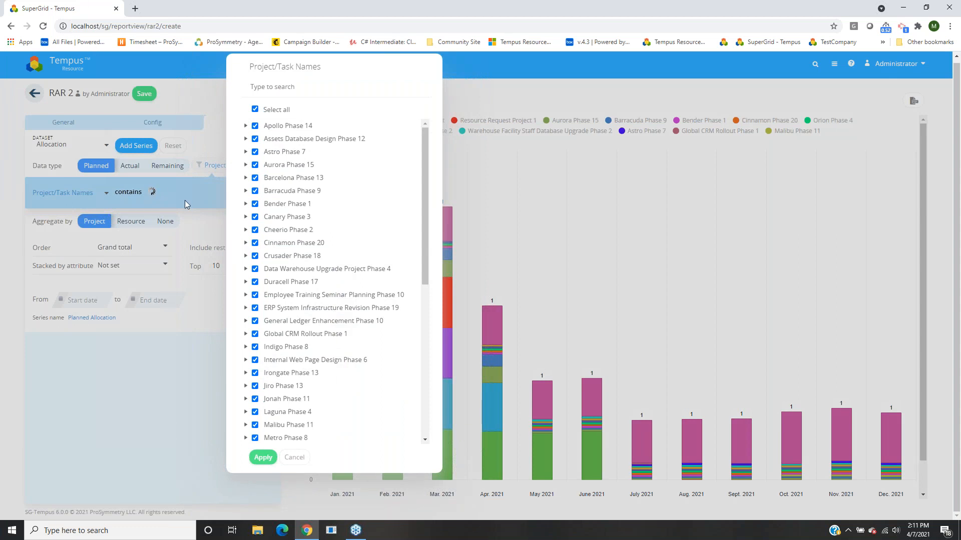
{"action": "left_click", "coordinate": [294, 458]}
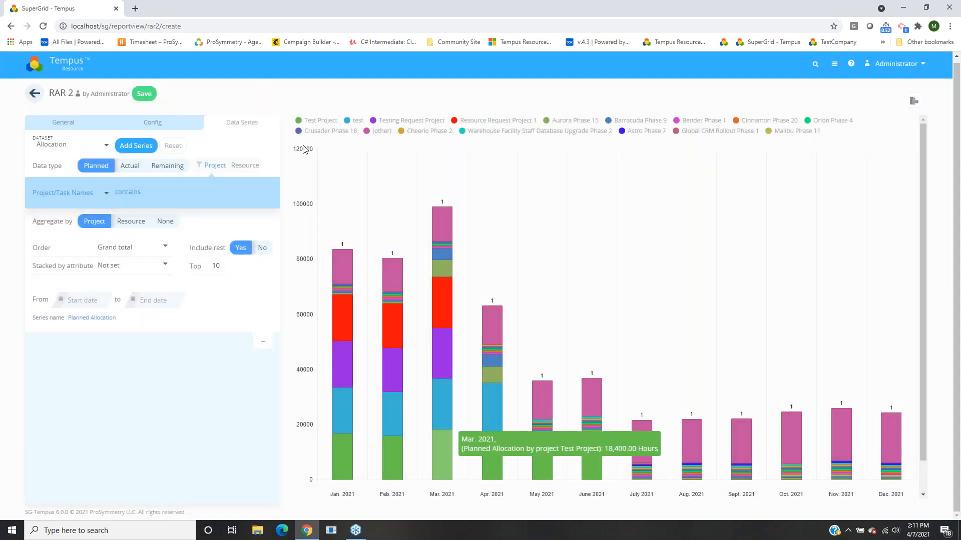
{"action": "left_click", "coordinate": [247, 168]}
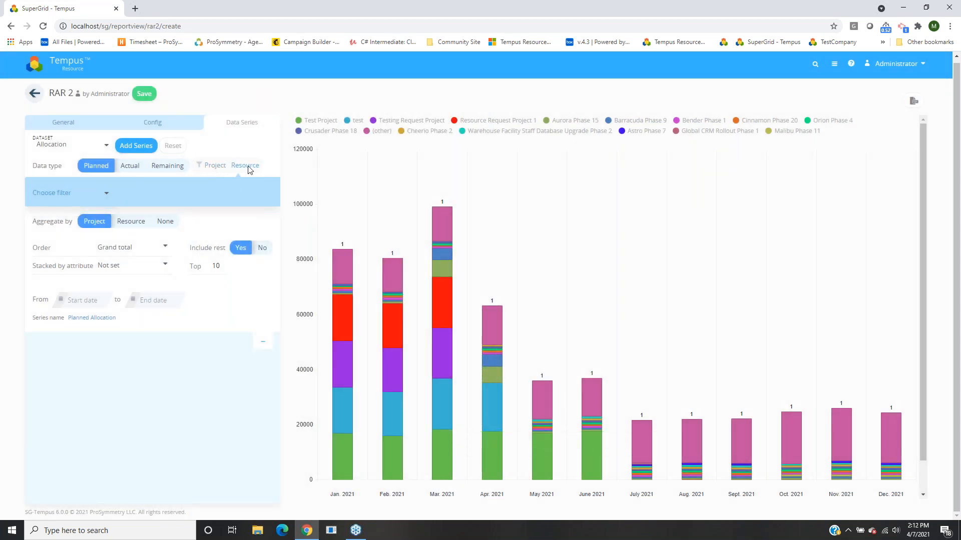
{"action": "left_click", "coordinate": [62, 196]}
{"action": "left_click_drag", "start_coordinate": [143, 250], "coordinate": [147, 284]}
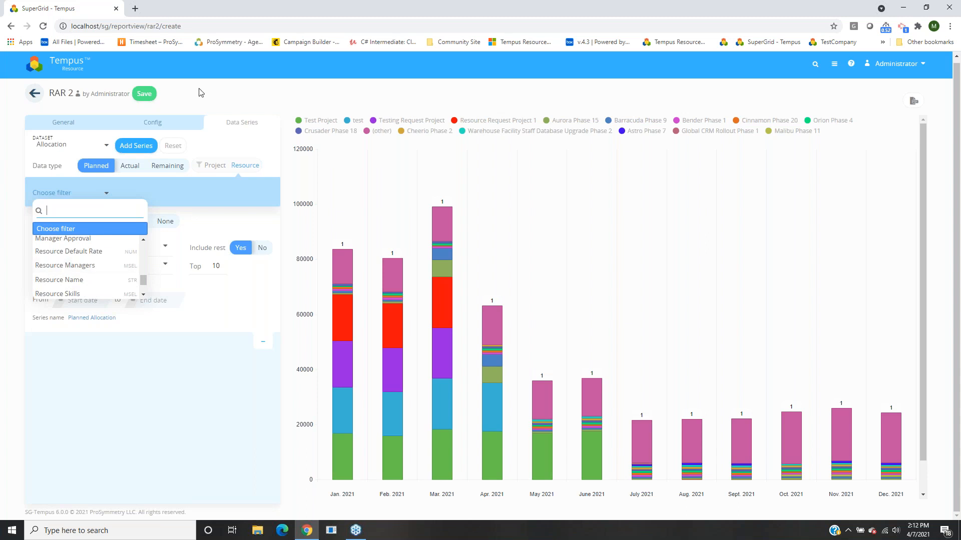
{"action": "left_click", "coordinate": [209, 95]}
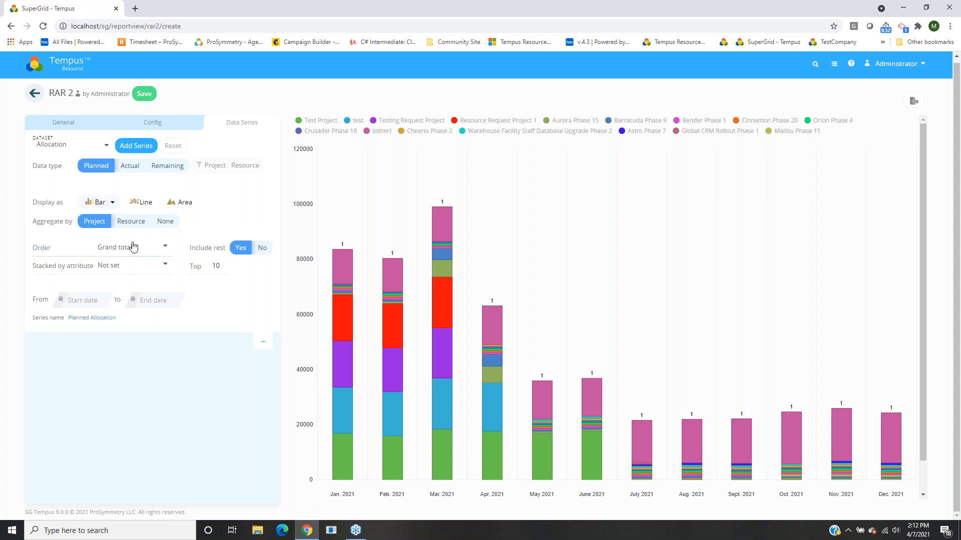
{"action": "left_click", "coordinate": [136, 206]}
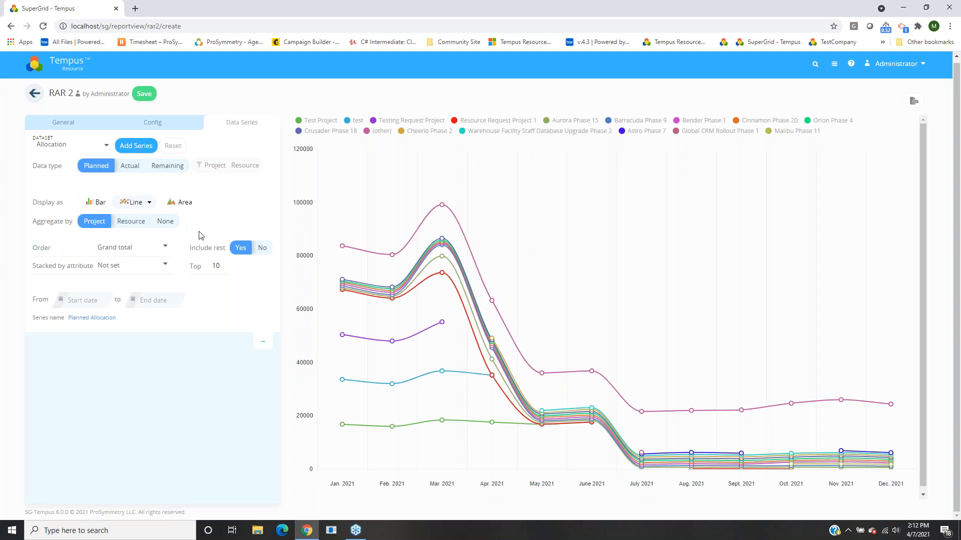
{"action": "left_click", "coordinate": [175, 202]}
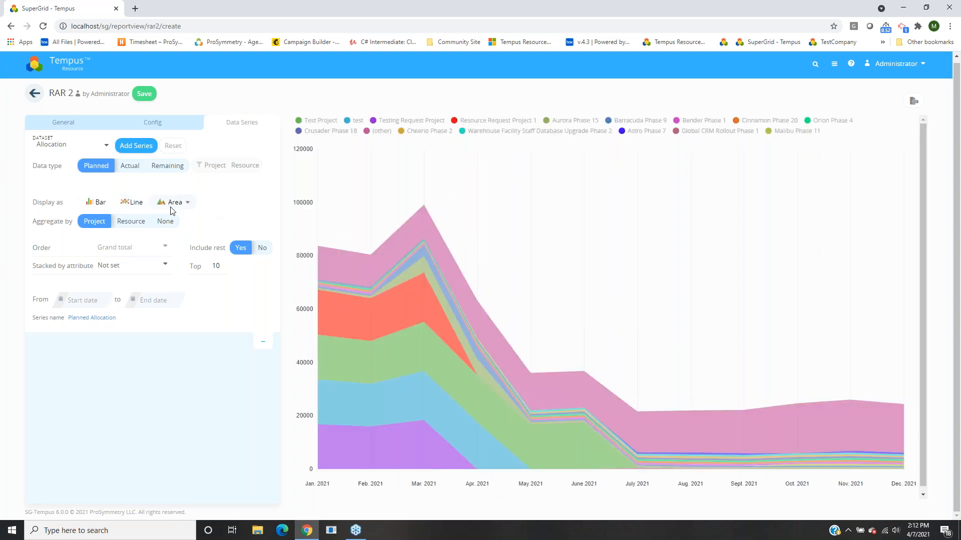
{"action": "left_click", "coordinate": [94, 209]}
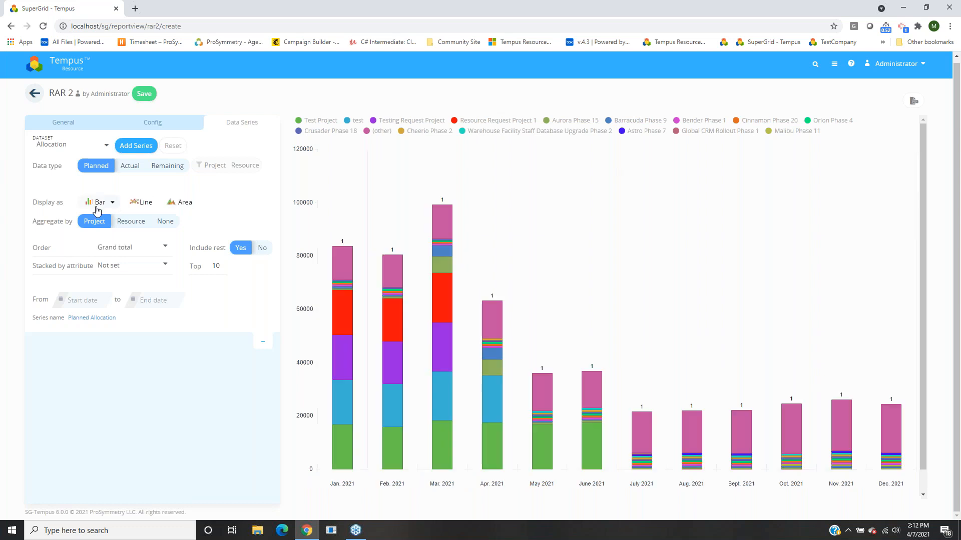
{"action": "left_click", "coordinate": [112, 203]}
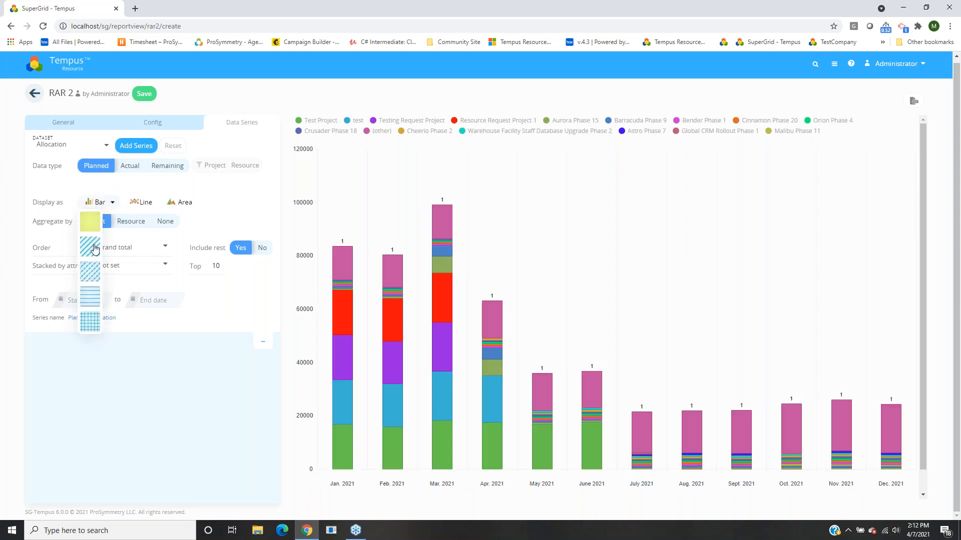
{"action": "left_click", "coordinate": [90, 296]}
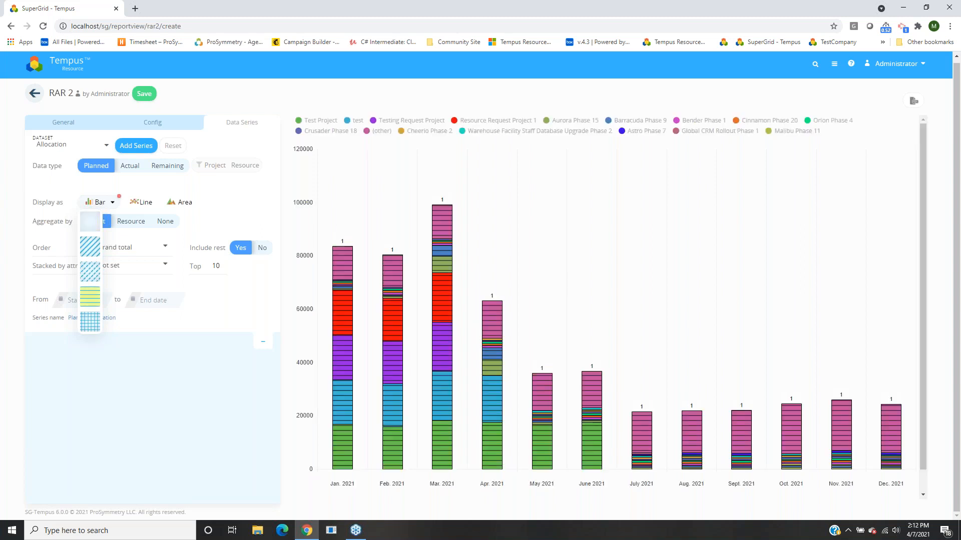
{"action": "left_click", "coordinate": [100, 247]}
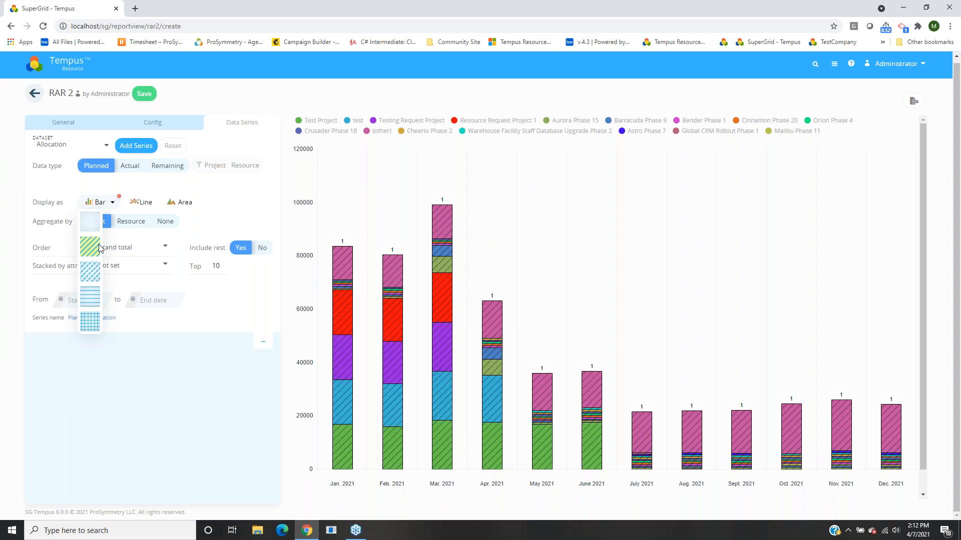
{"action": "left_click", "coordinate": [270, 94]}
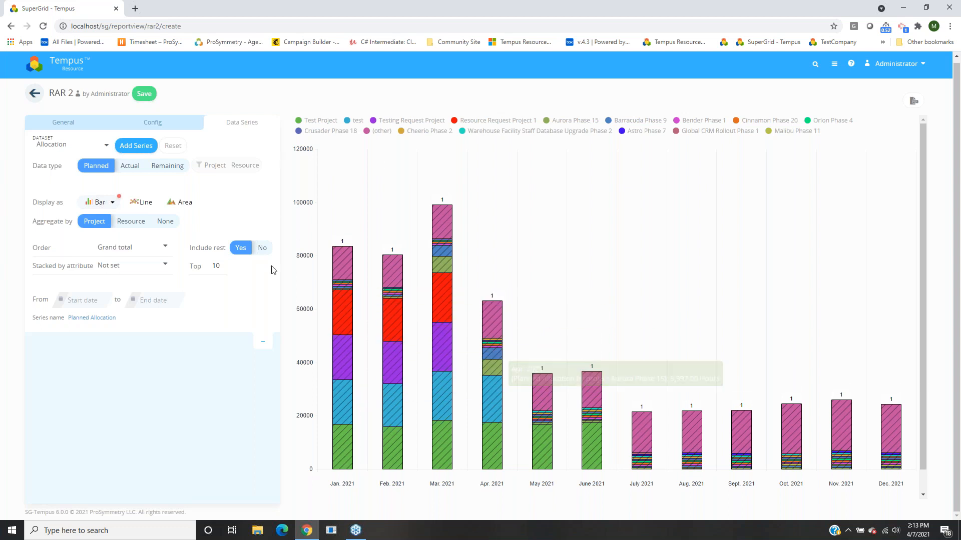
{"action": "left_click", "coordinate": [125, 225]}
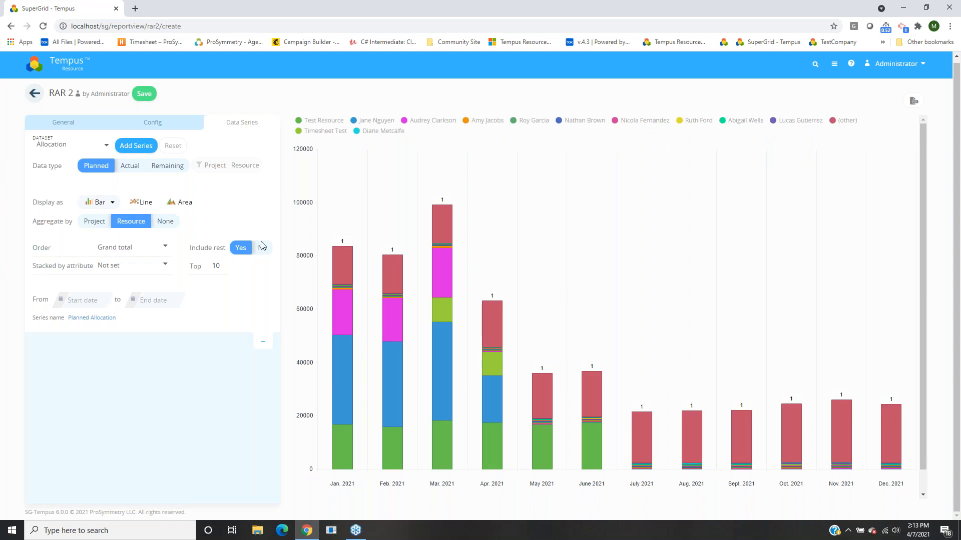
{"action": "mouse_move", "coordinate": [344, 450]}
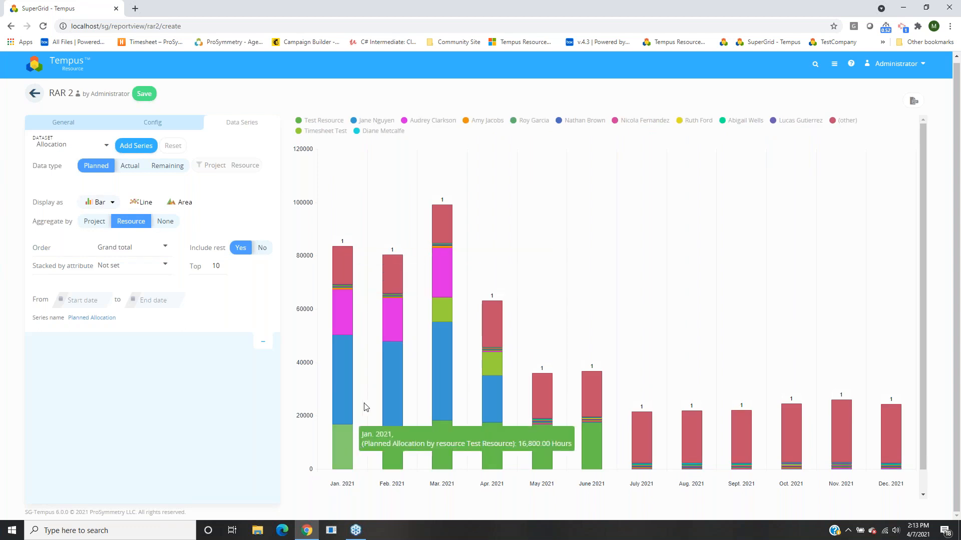
{"action": "mouse_move", "coordinate": [347, 316]}
{"action": "mouse_move", "coordinate": [350, 282]}
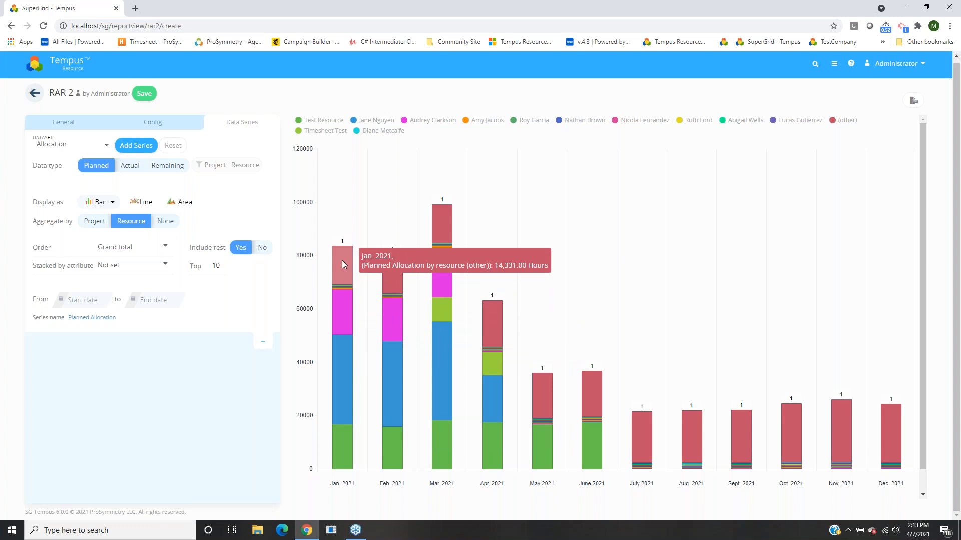
{"action": "left_click", "coordinate": [92, 223]}
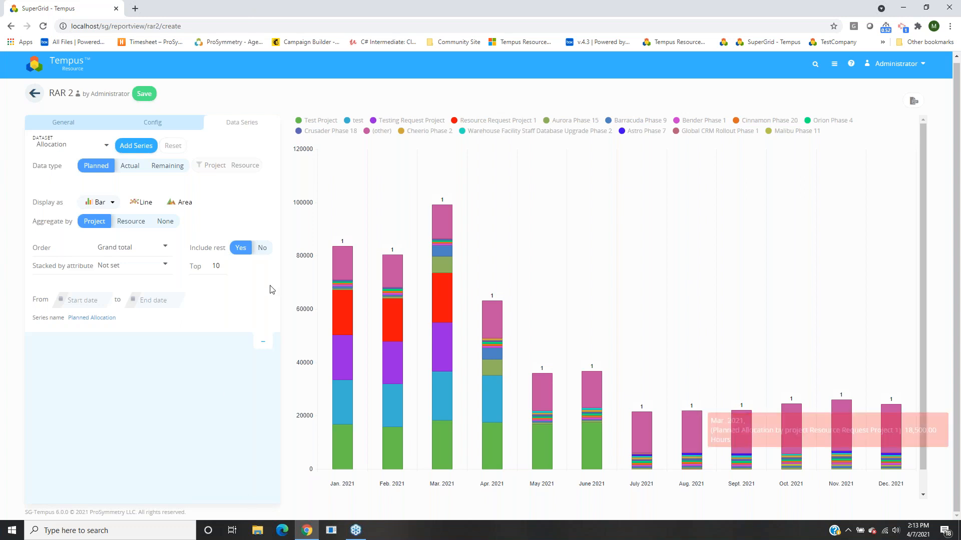
{"action": "left_click", "coordinate": [104, 249]}
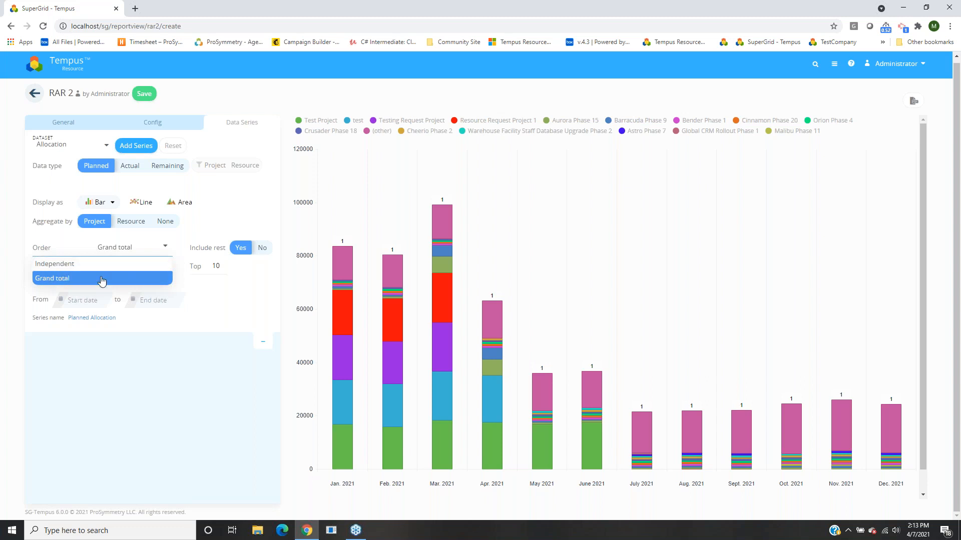
{"action": "left_click", "coordinate": [319, 455]}
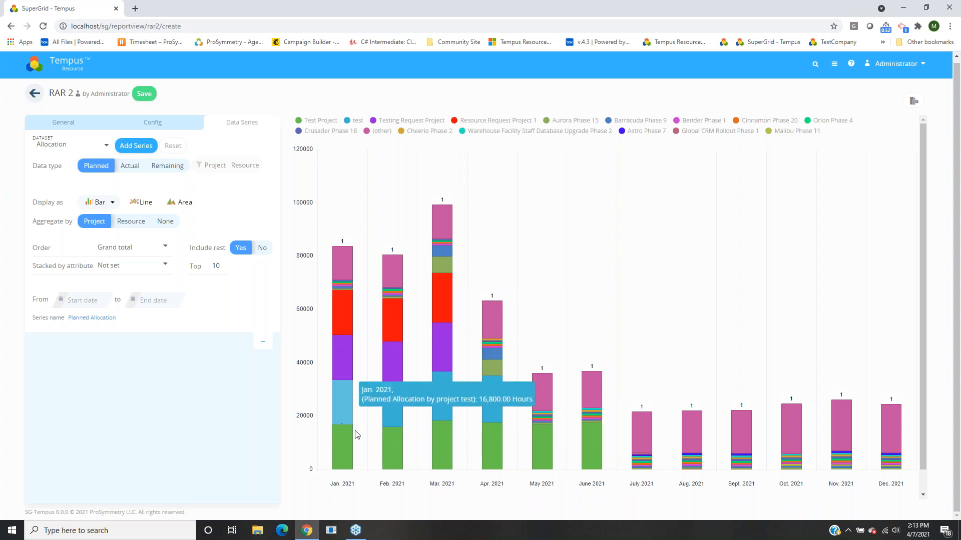
Add a Project/Task Names filter excluding Resource Request Projects 1, 2 and 3.
{"action": "left_click", "coordinate": [215, 165]}
{"action": "left_click", "coordinate": [70, 193]}
{"action": "left_click", "coordinate": [132, 193]}
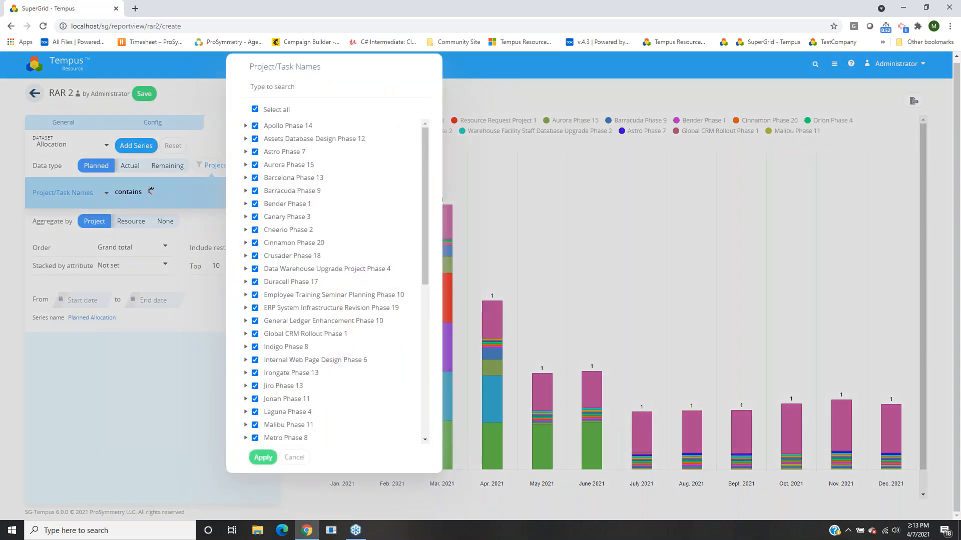
{"action": "type", "text": "resourc e\\"}
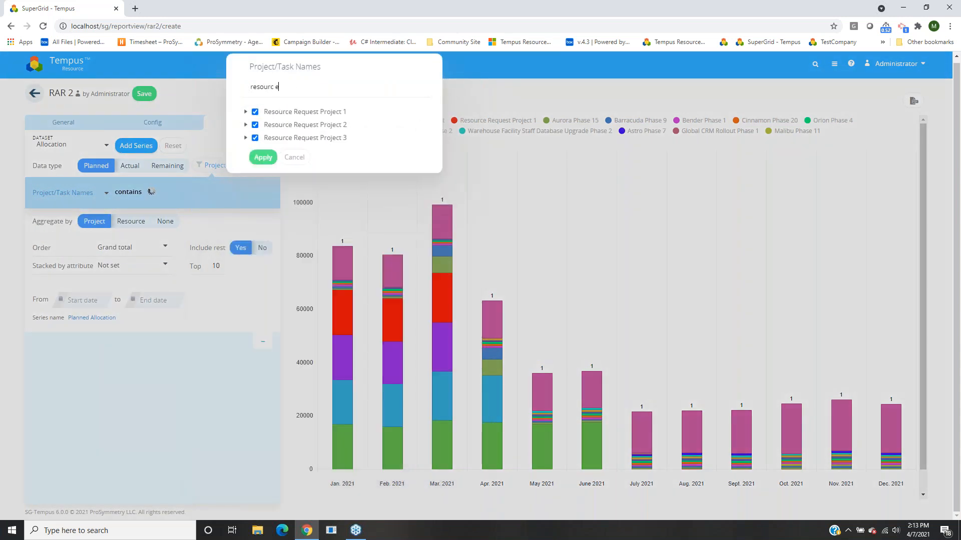
{"action": "key", "text": "BackSpace"}
{"action": "key", "text": "BackSpace"}
{"action": "key", "text": "BackSpace"}
{"action": "left_click", "coordinate": [283, 112]}
{"action": "left_click", "coordinate": [280, 124]}
{"action": "left_click", "coordinate": [289, 137]}
Also exclude the projects 'test' and 'Test Project 234', and apply the filter.
{"action": "key", "text": "ctrl+a"}
{"action": "type", "text": "test"}
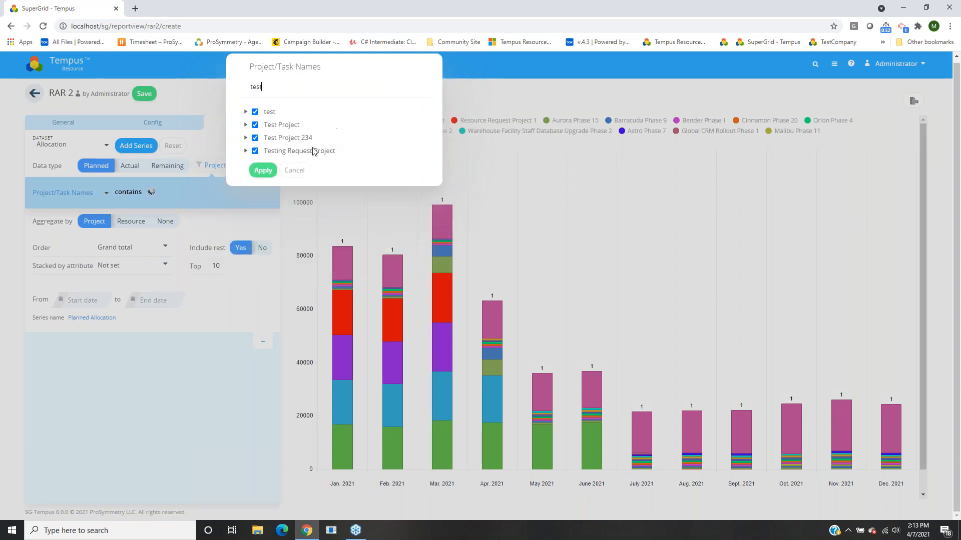
{"action": "left_click", "coordinate": [275, 127]}
{"action": "left_click", "coordinate": [271, 113]}
{"action": "left_click", "coordinate": [273, 125]}
{"action": "left_click", "coordinate": [272, 139]}
{"action": "left_click", "coordinate": [264, 170]}
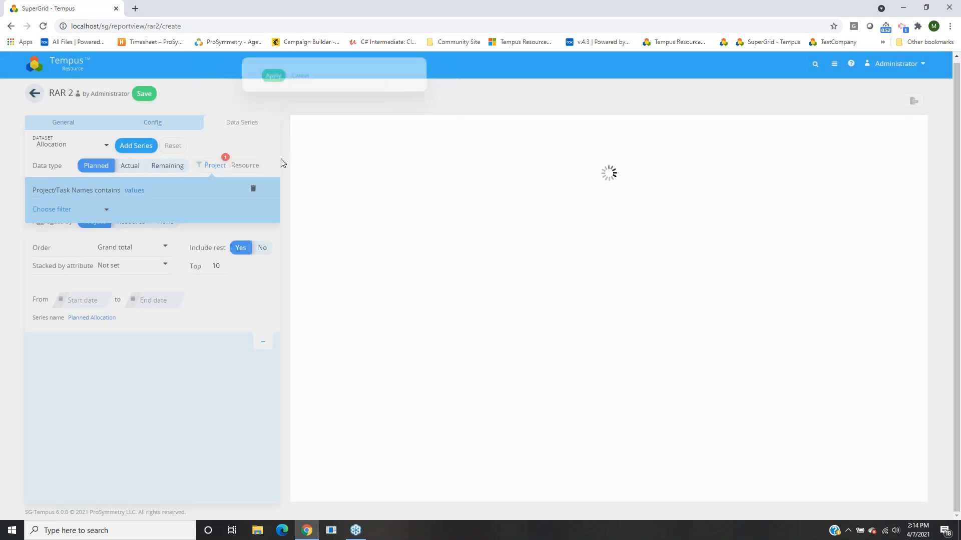
{"action": "left_click", "coordinate": [435, 102]}
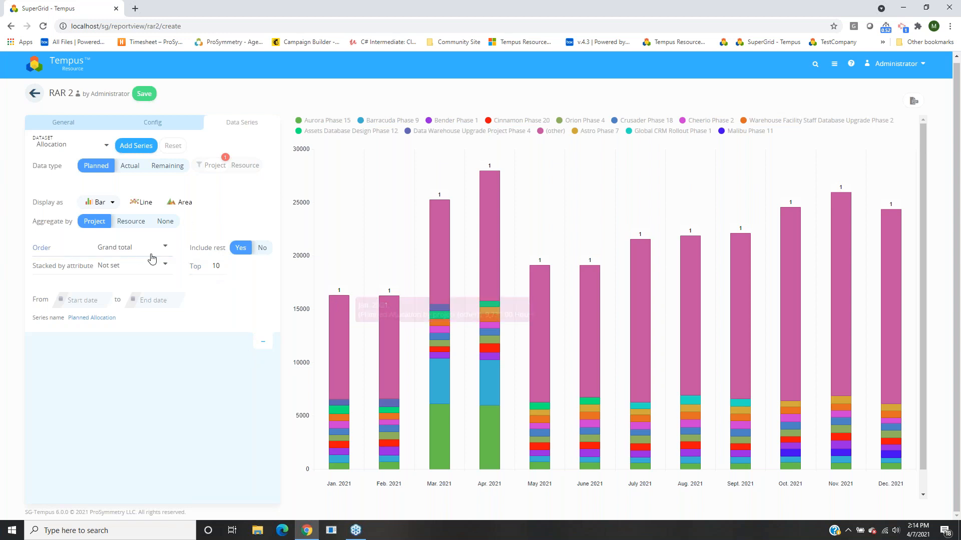
Try Independent series ordering, then set the stack Order to Grand total.
{"action": "left_click", "coordinate": [114, 249]}
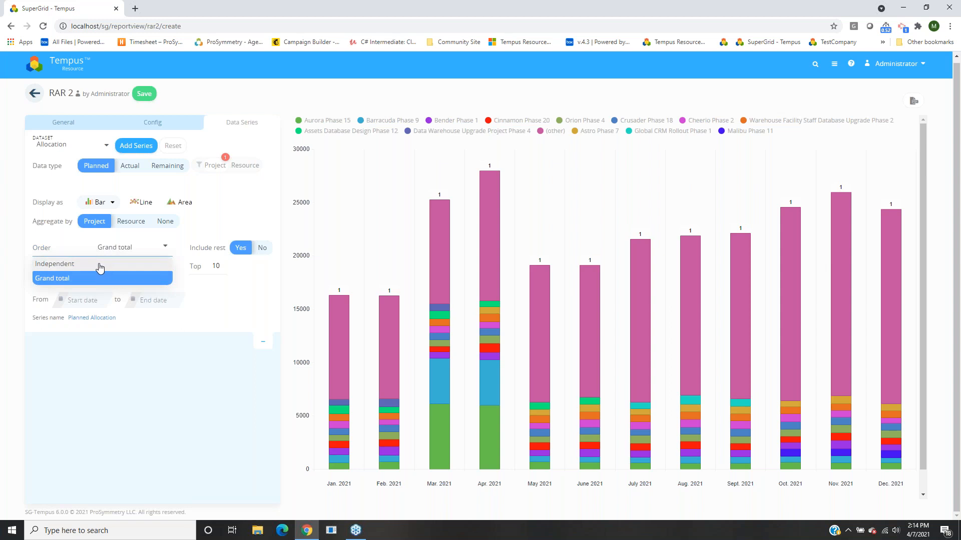
{"action": "left_click", "coordinate": [292, 102]}
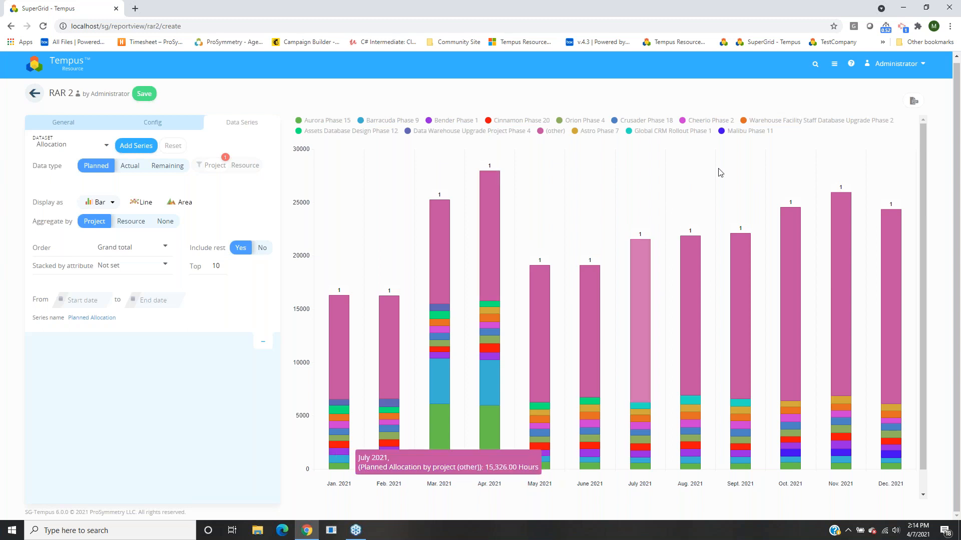
{"action": "left_click", "coordinate": [124, 255]}
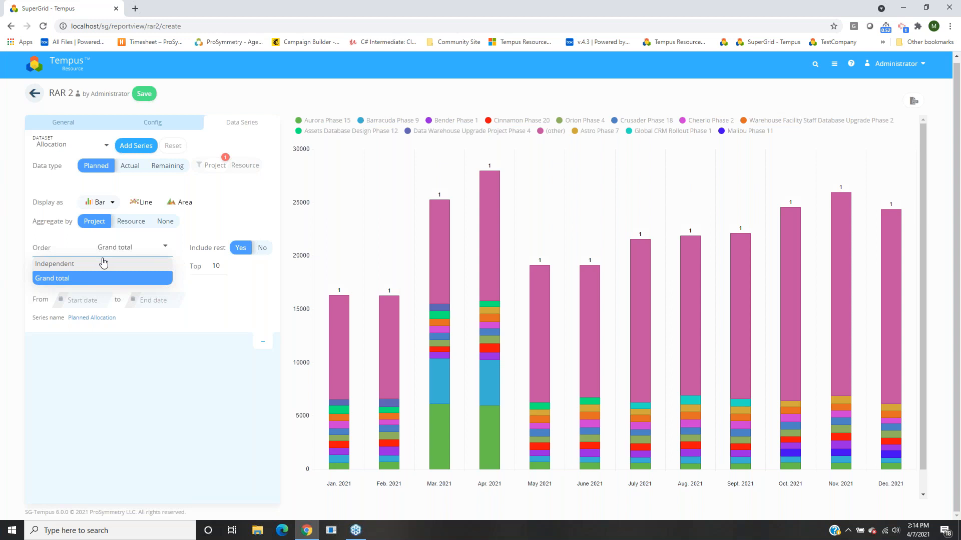
{"action": "left_click", "coordinate": [102, 263]}
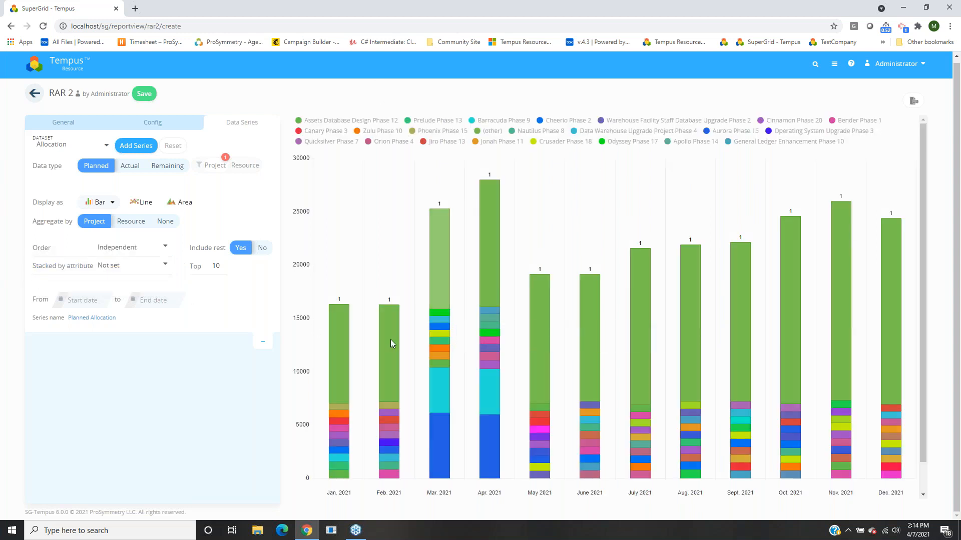
{"action": "scroll", "coordinate": [390, 340], "scroll_direction": "down", "scroll_amount": 1}
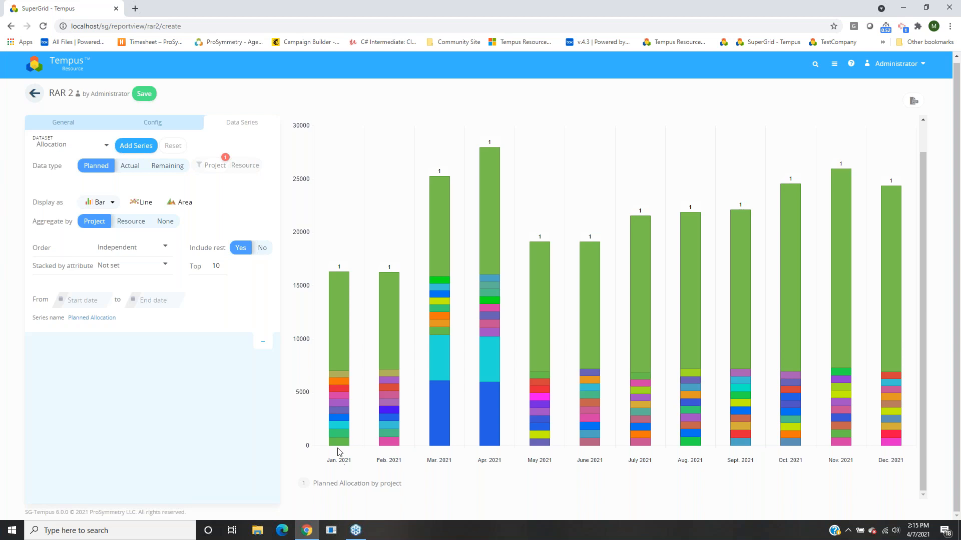
{"action": "mouse_move", "coordinate": [339, 447]}
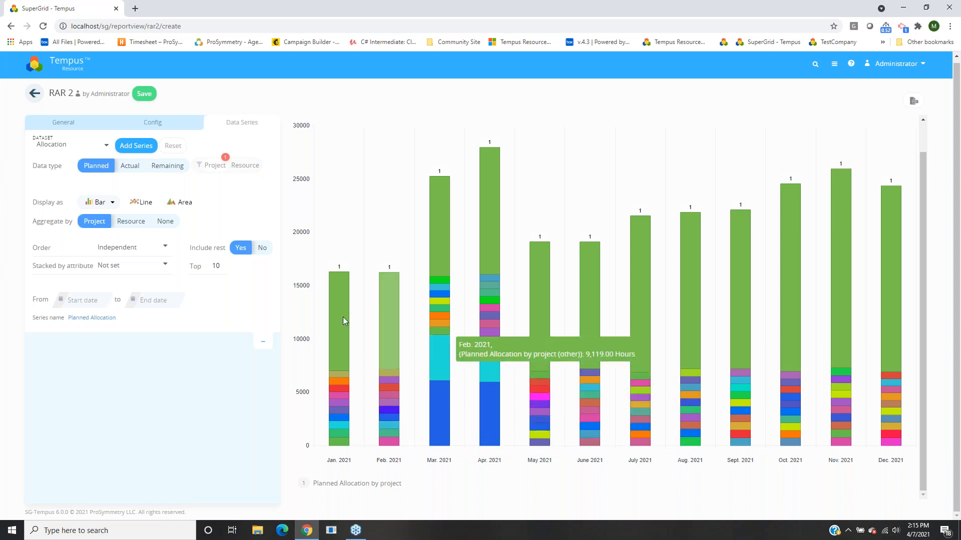
{"action": "left_click", "coordinate": [121, 253]}
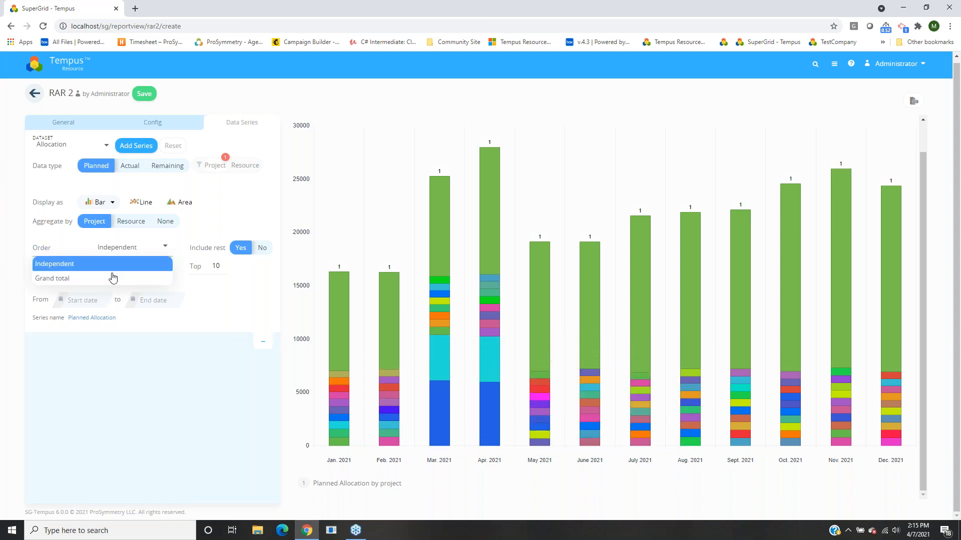
{"action": "left_click", "coordinate": [108, 276]}
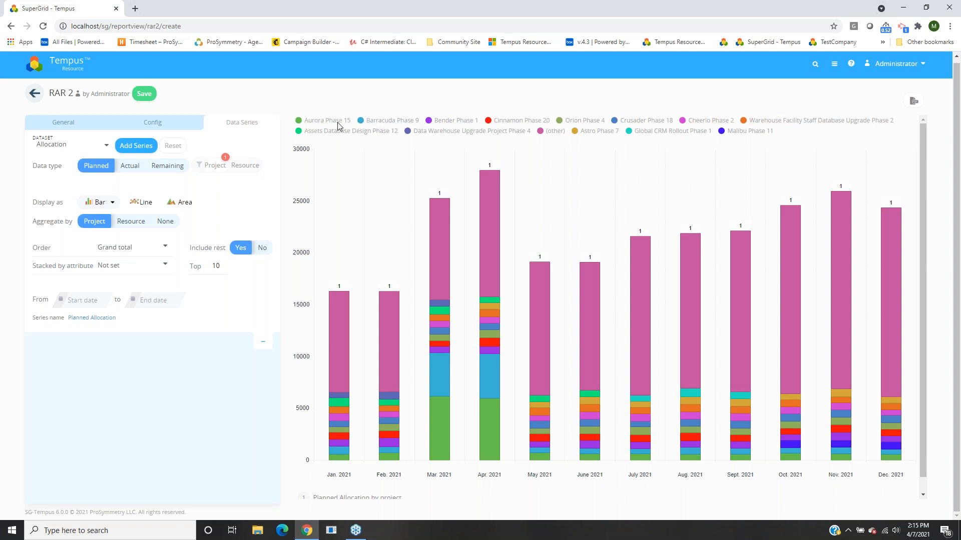
Stack the bars by the Current Phase attribute.
{"action": "left_click", "coordinate": [114, 267]}
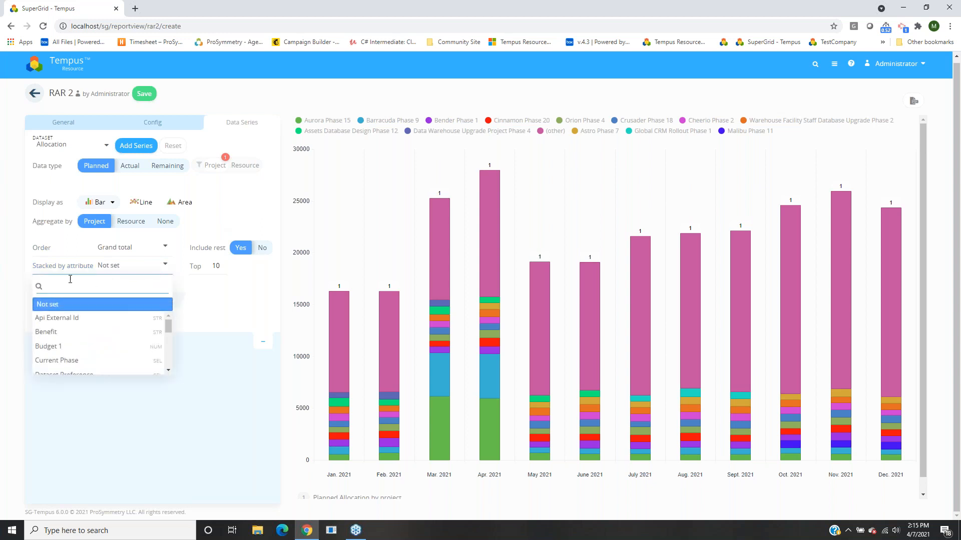
{"action": "scroll", "coordinate": [80, 333], "scroll_direction": "down", "scroll_amount": 2}
{"action": "scroll", "coordinate": [75, 338], "scroll_direction": "up", "scroll_amount": 2}
{"action": "left_click", "coordinate": [64, 360]}
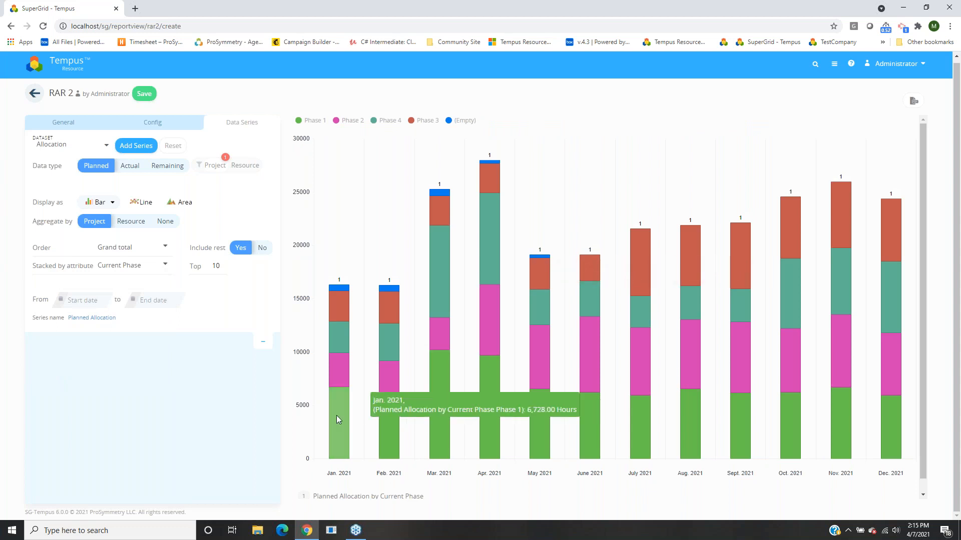
Inspect the Phase 1–4 and (Empty) segments, then select the Top count value.
{"action": "mouse_move", "coordinate": [390, 425]}
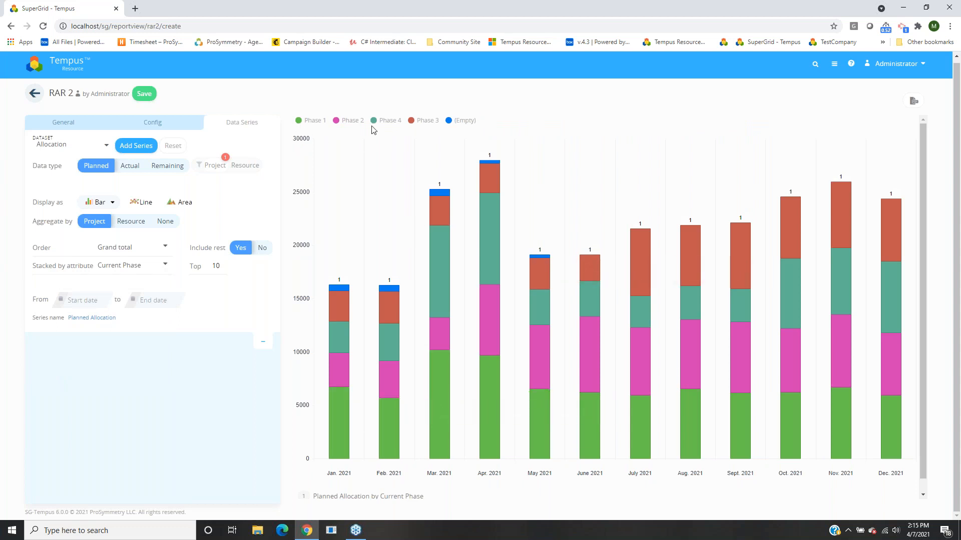
{"action": "mouse_move", "coordinate": [343, 417]}
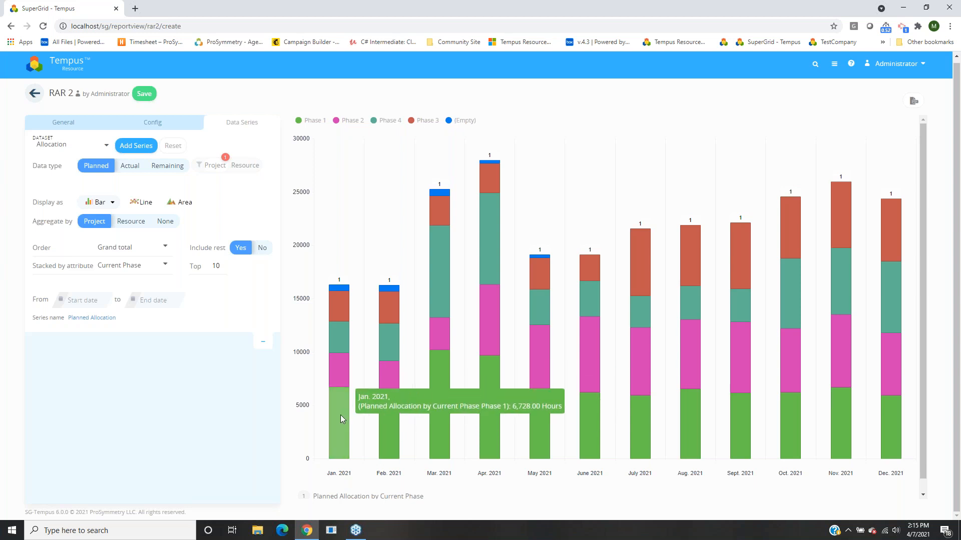
{"action": "mouse_move", "coordinate": [333, 347]}
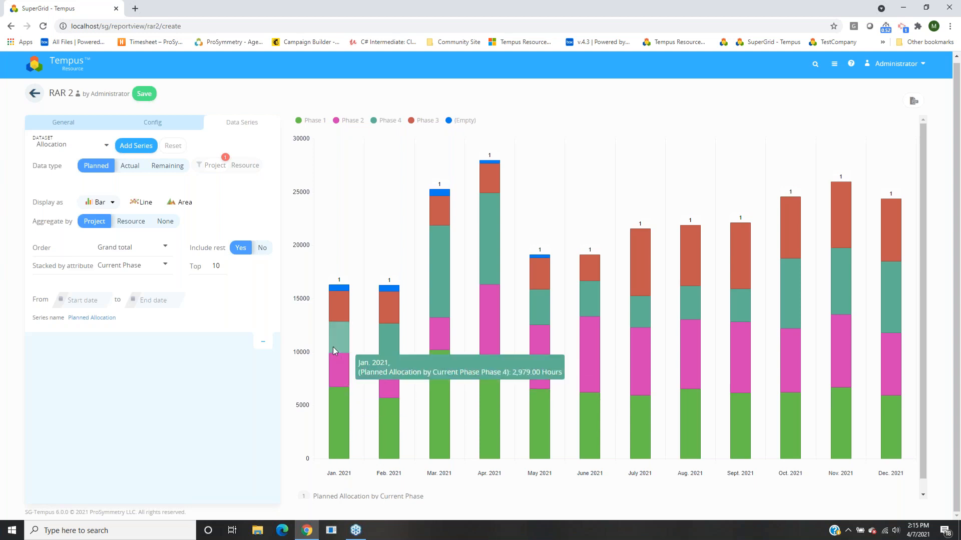
{"action": "mouse_move", "coordinate": [334, 373]}
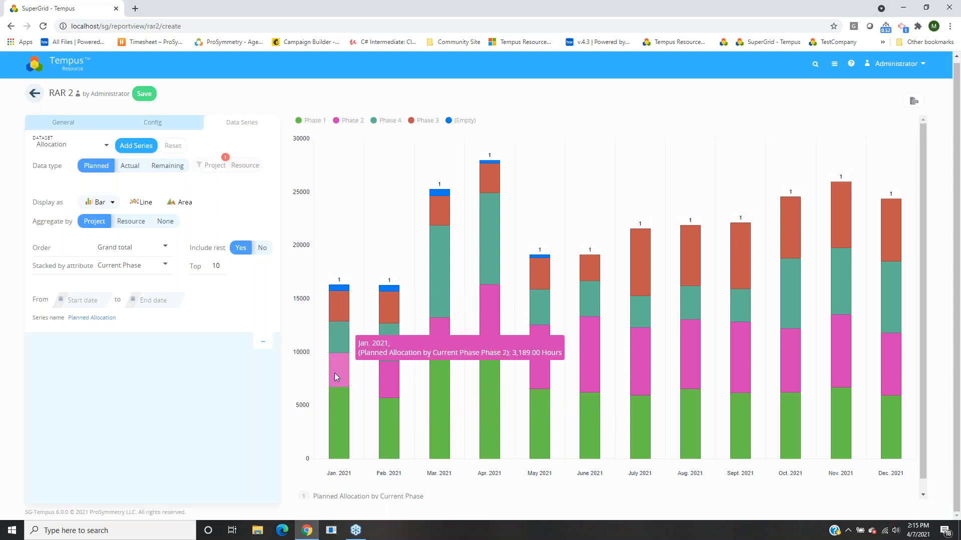
{"action": "mouse_move", "coordinate": [396, 389]}
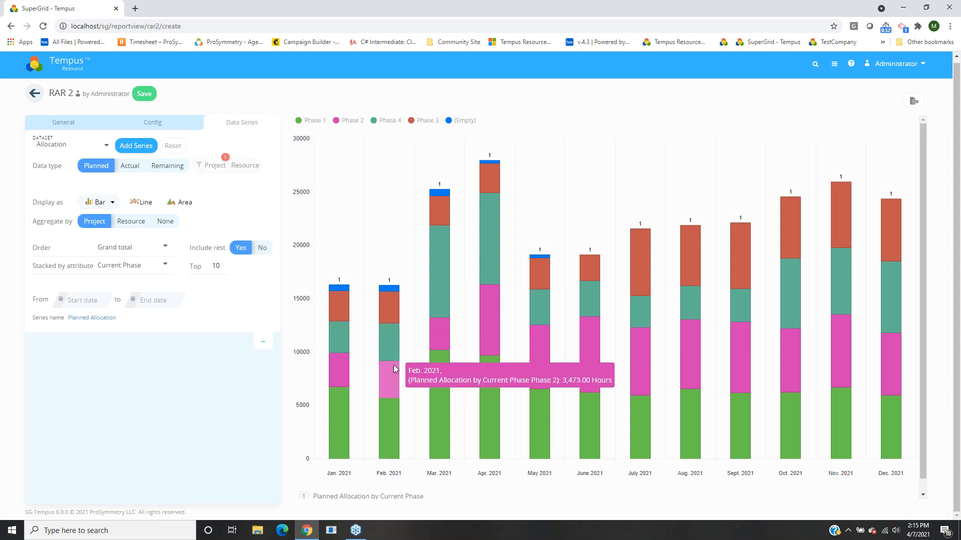
{"action": "mouse_move", "coordinate": [386, 317]}
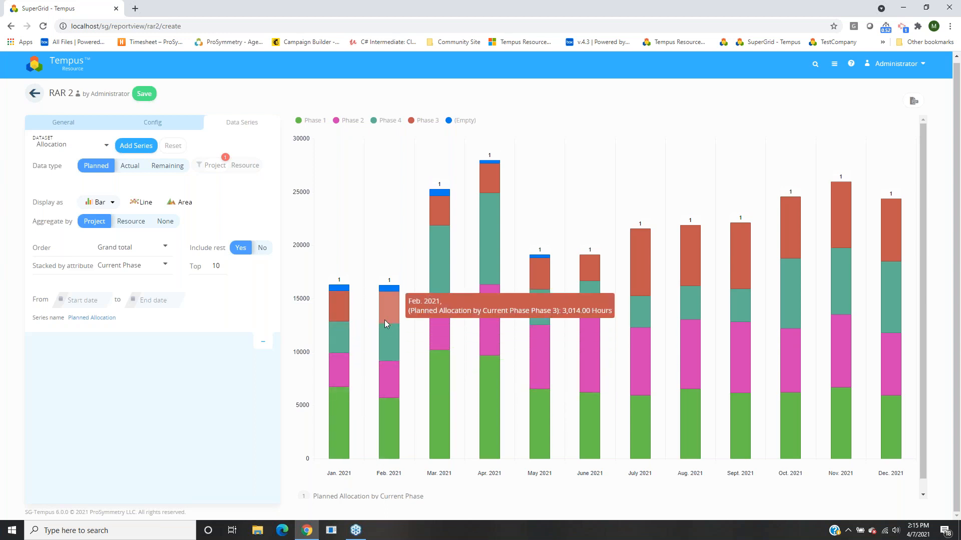
{"action": "left_click_drag", "start_coordinate": [216, 269], "coordinate": [233, 269]}
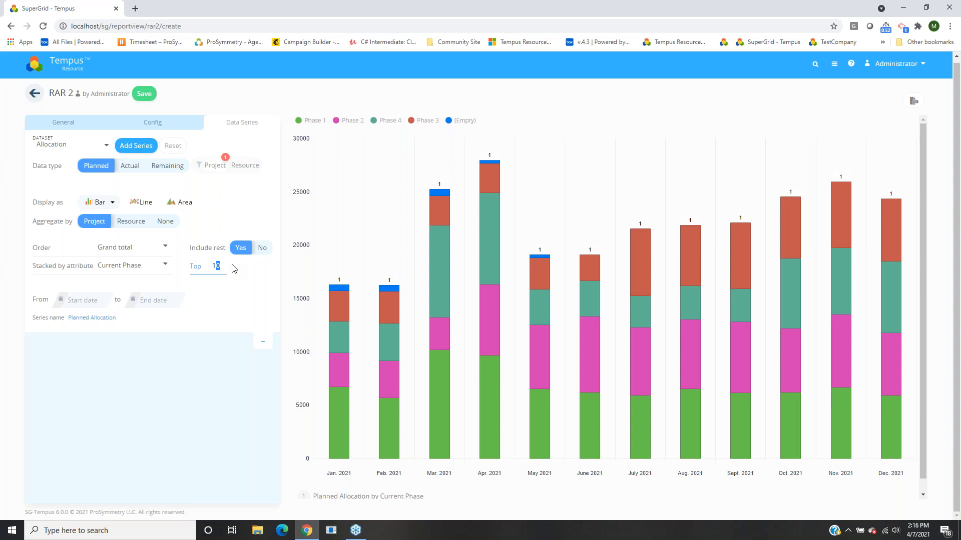
Replace the Top count of 10 with 3, leaving Phases 1, 2, 4 and (other).
{"action": "double_click", "coordinate": [216, 266]}
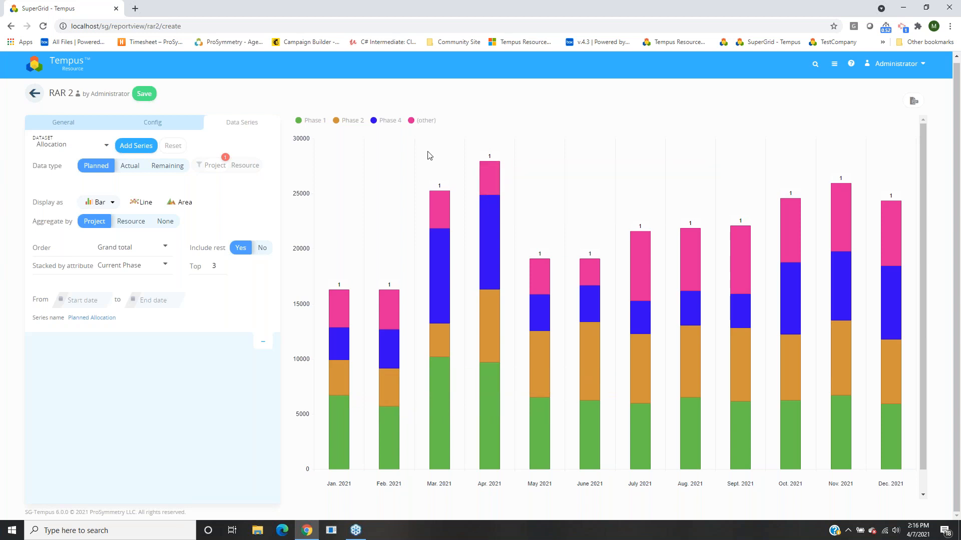
{"action": "mouse_move", "coordinate": [334, 300]}
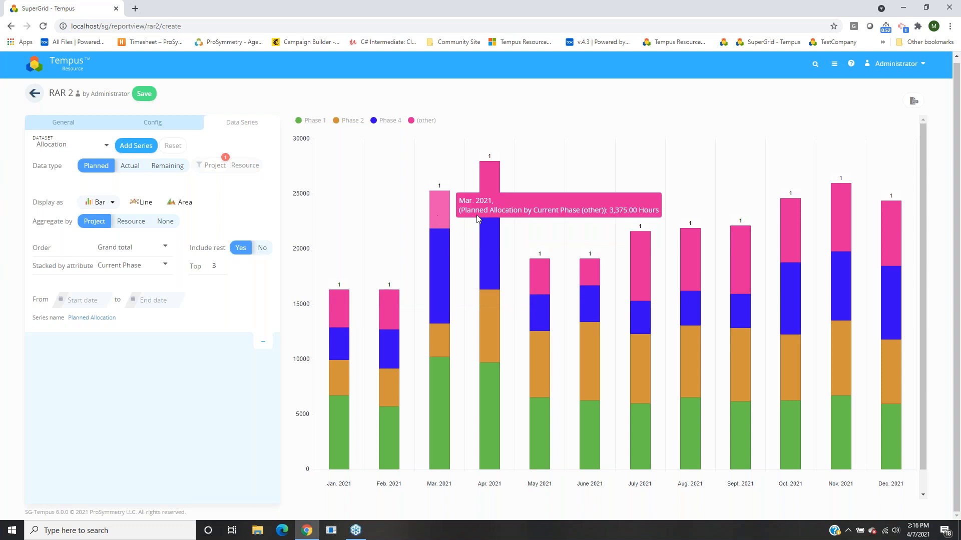
{"action": "mouse_move", "coordinate": [489, 181]}
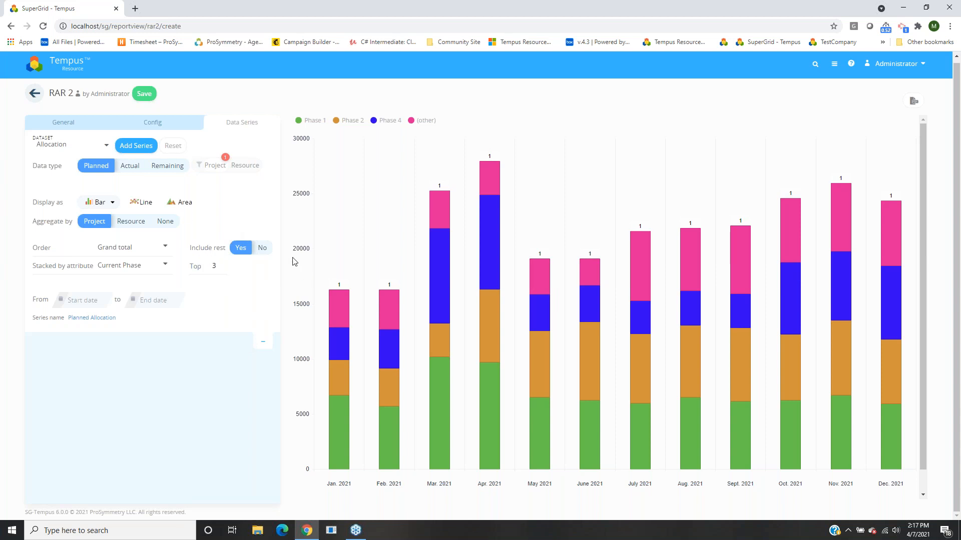
Set Include rest to No so only Phases 1, 2 and 4 remain.
{"action": "left_click", "coordinate": [262, 248]}
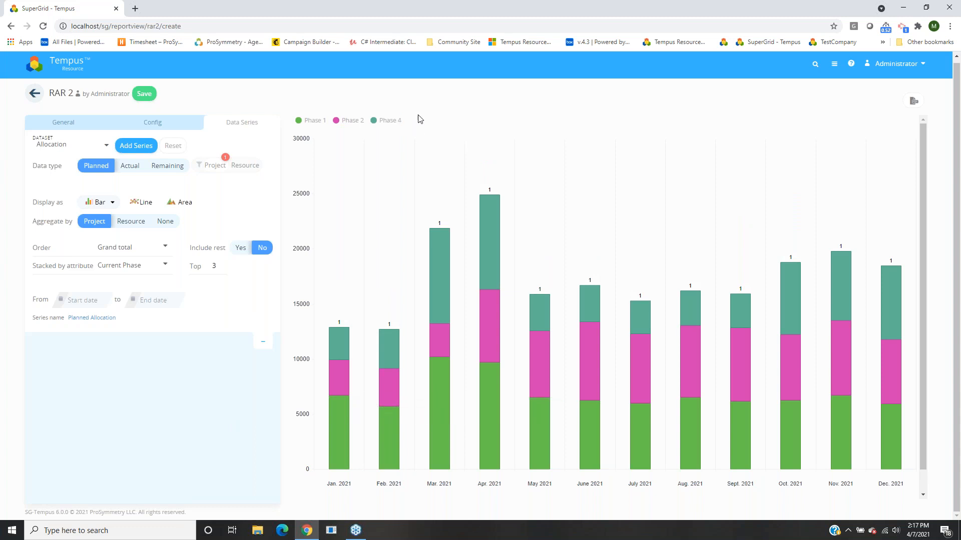
{"action": "mouse_move", "coordinate": [340, 328]}
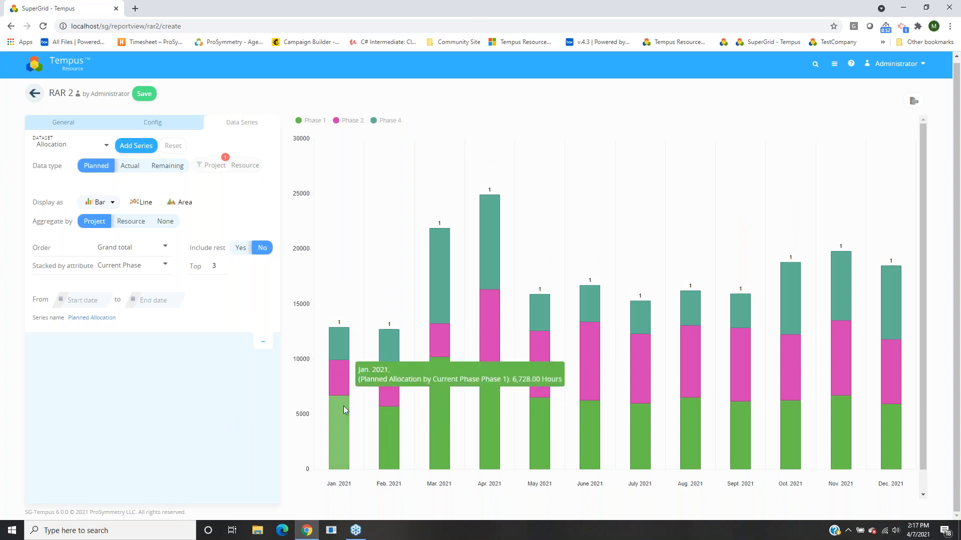
{"action": "mouse_move", "coordinate": [341, 417]}
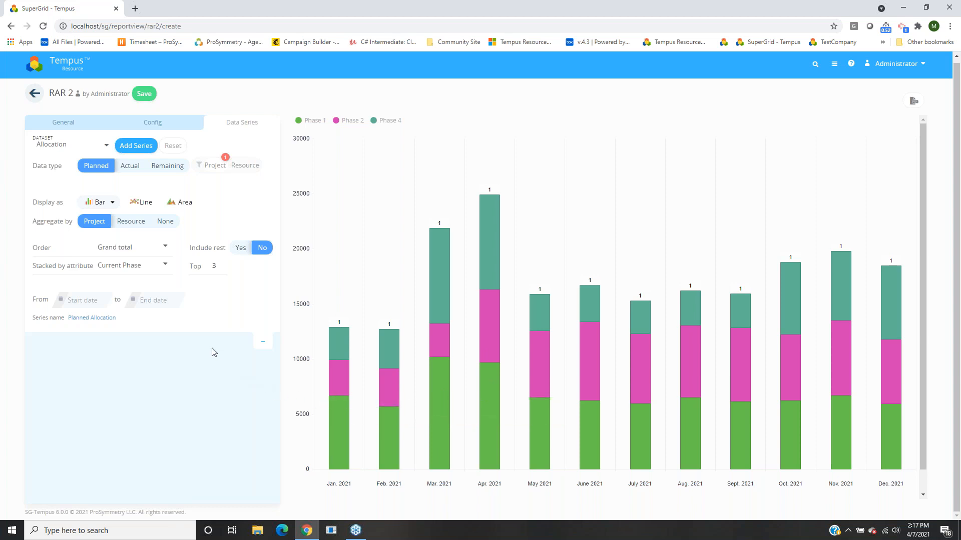
{"action": "left_click", "coordinate": [88, 303]}
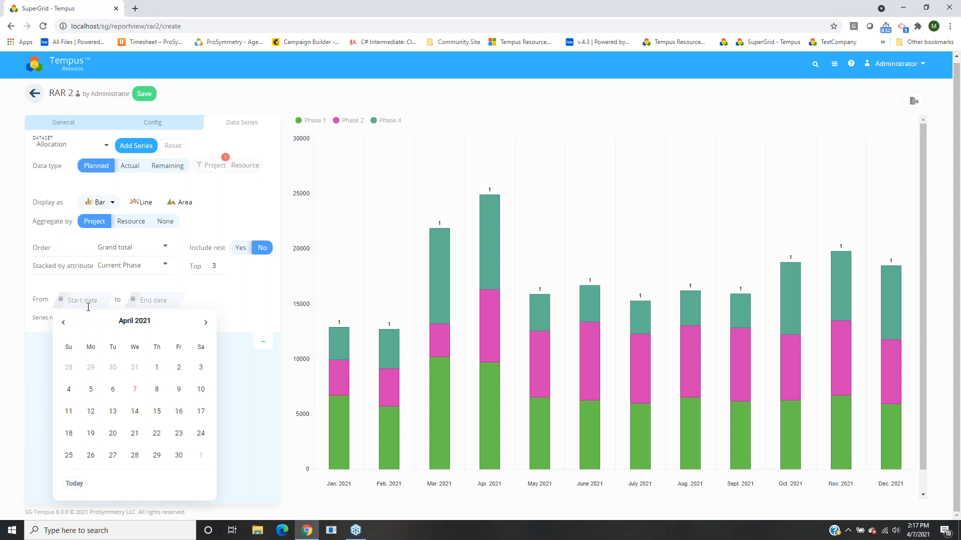
Set the series date range from 01/01/2021 to 04/30/2021.
{"action": "left_click", "coordinate": [124, 323]}
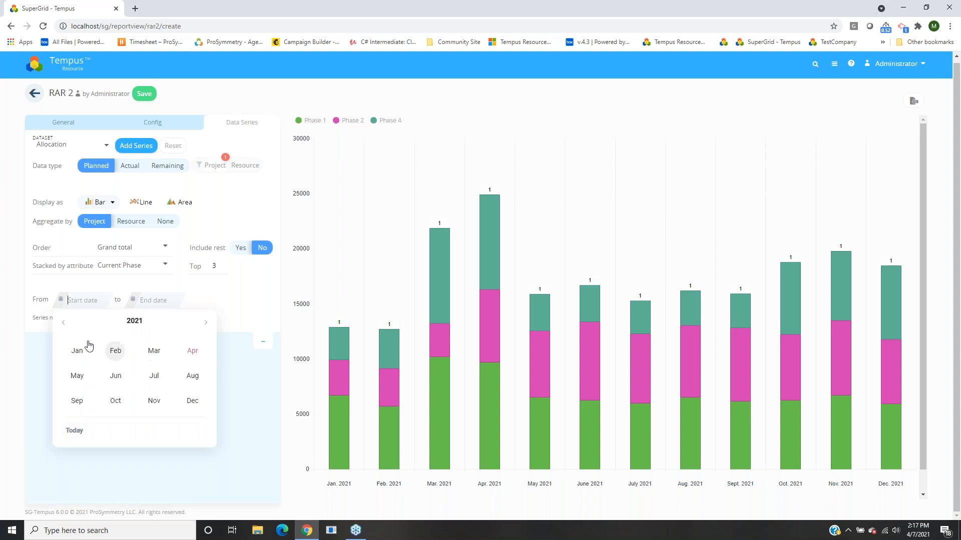
{"action": "left_click", "coordinate": [77, 350]}
{"action": "left_click", "coordinate": [176, 366]}
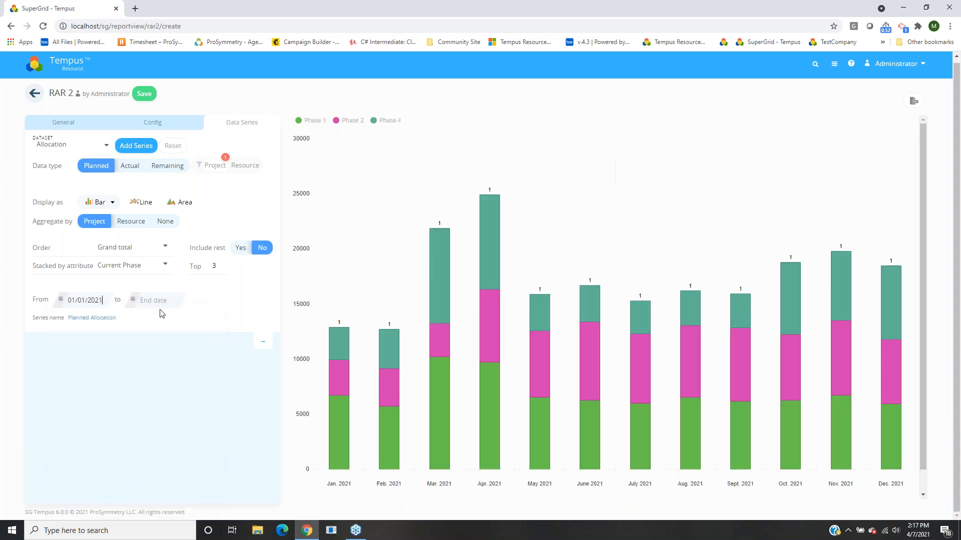
{"action": "left_click", "coordinate": [151, 301]}
{"action": "left_click", "coordinate": [209, 321]}
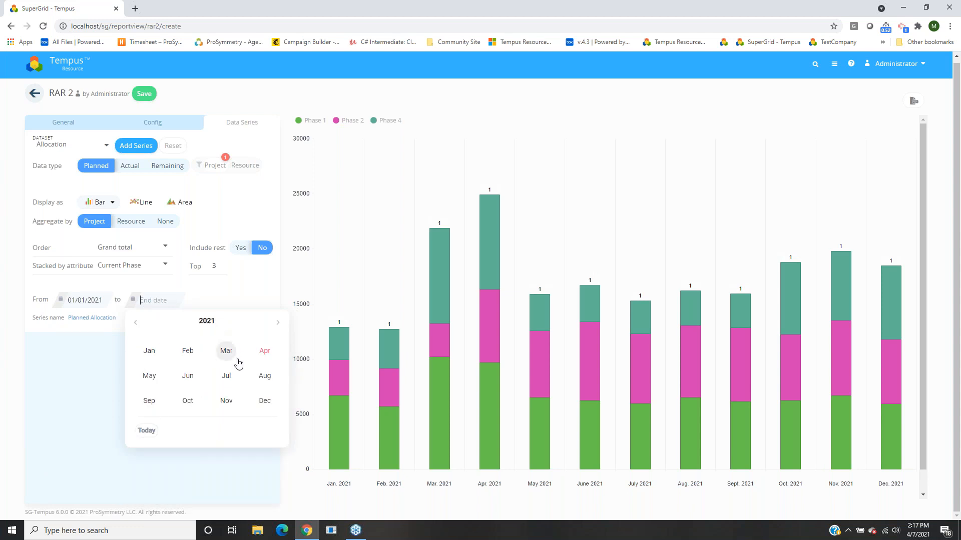
{"action": "left_click", "coordinate": [263, 356]}
{"action": "left_click", "coordinate": [251, 455]}
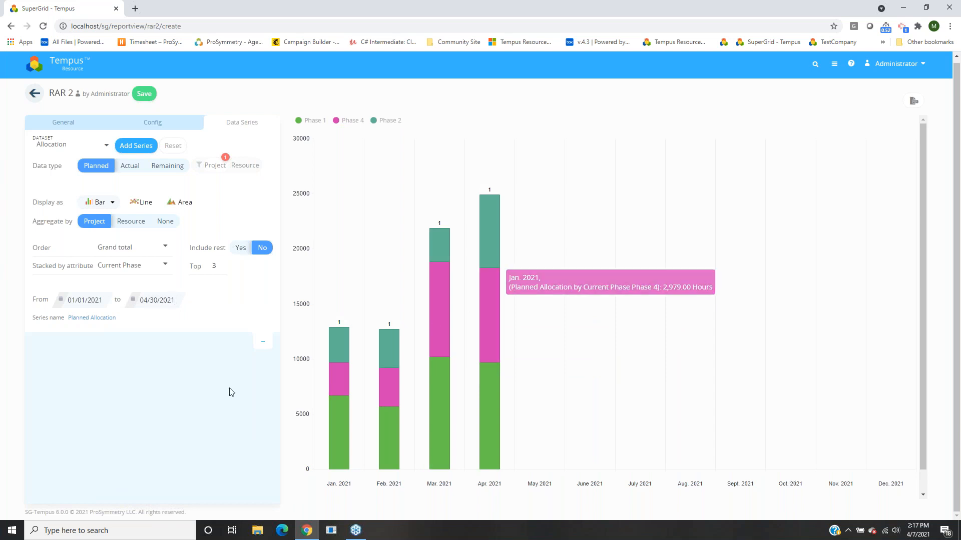
Rename the series to 'Planned Allocation from 1/1/2021 to 4/30/2021'.
{"action": "left_click", "coordinate": [74, 320]}
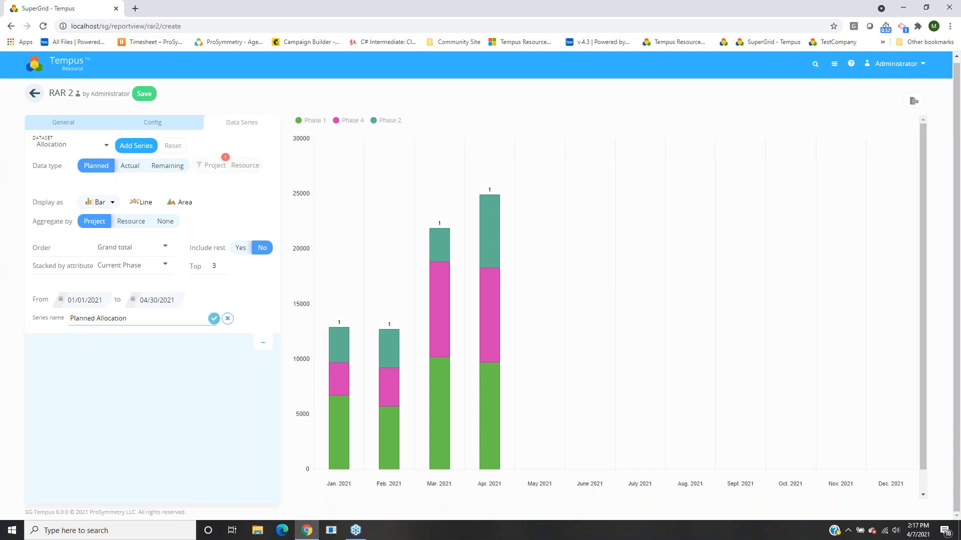
{"action": "left_click_drag", "start_coordinate": [137, 326], "coordinate": [103, 322]}
{"action": "key", "text": "BackSpace"}
{"action": "type", "text": "Allocation from 1/1/2021 to 4/30/2021"}
{"action": "left_click", "coordinate": [214, 319]}
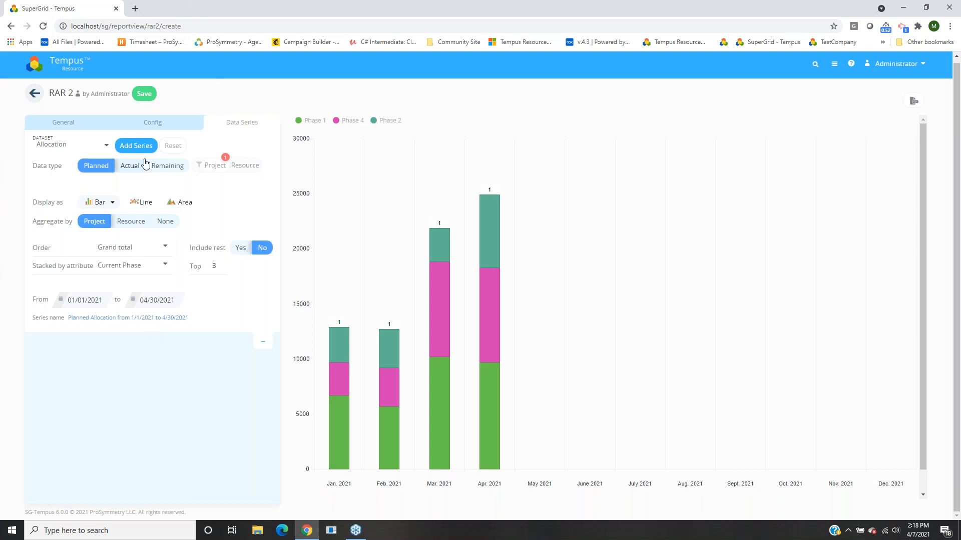
Add the configured series to the chart, attempt a save and dismiss the error.
{"action": "left_click", "coordinate": [135, 146]}
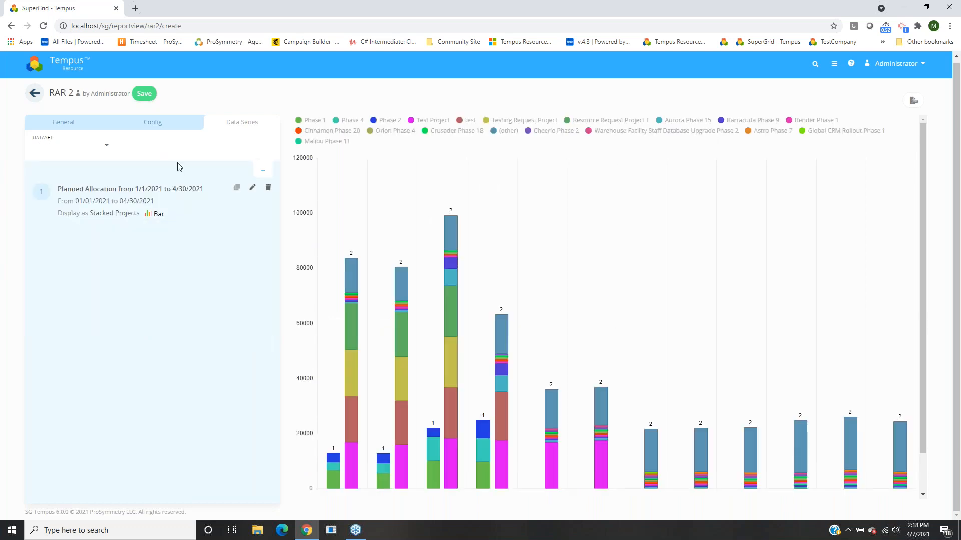
{"action": "scroll", "coordinate": [349, 376], "scroll_direction": "down", "scroll_amount": 1}
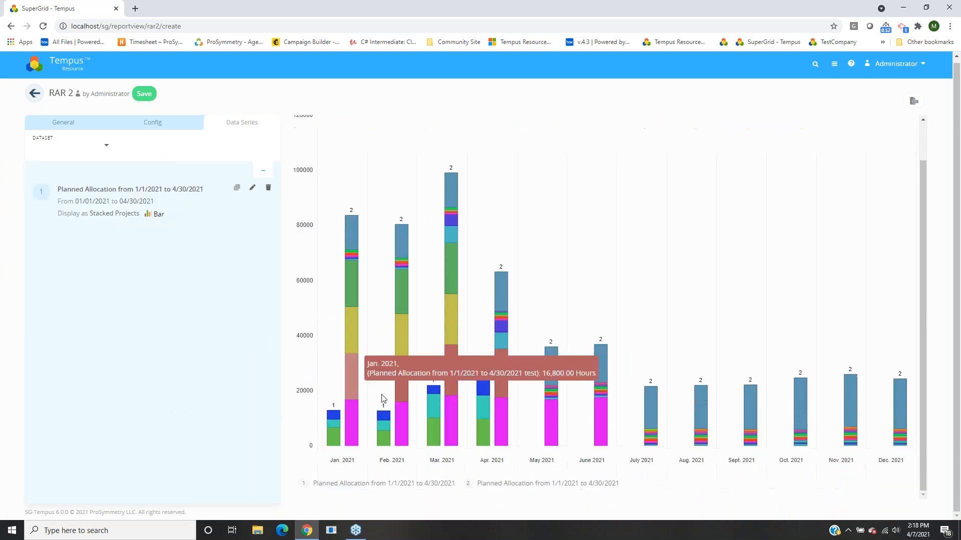
{"action": "scroll", "coordinate": [396, 386], "scroll_direction": "up", "scroll_amount": 2}
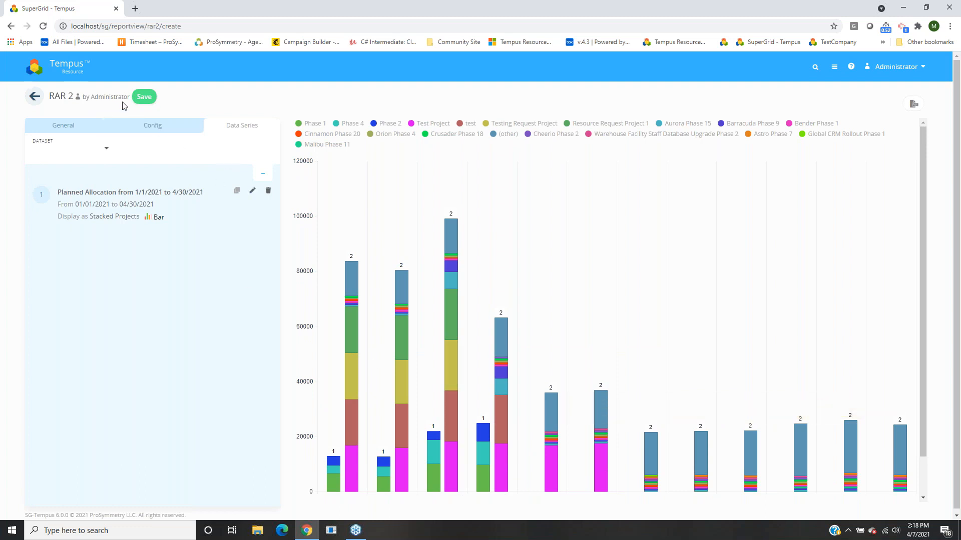
{"action": "left_click", "coordinate": [140, 96]}
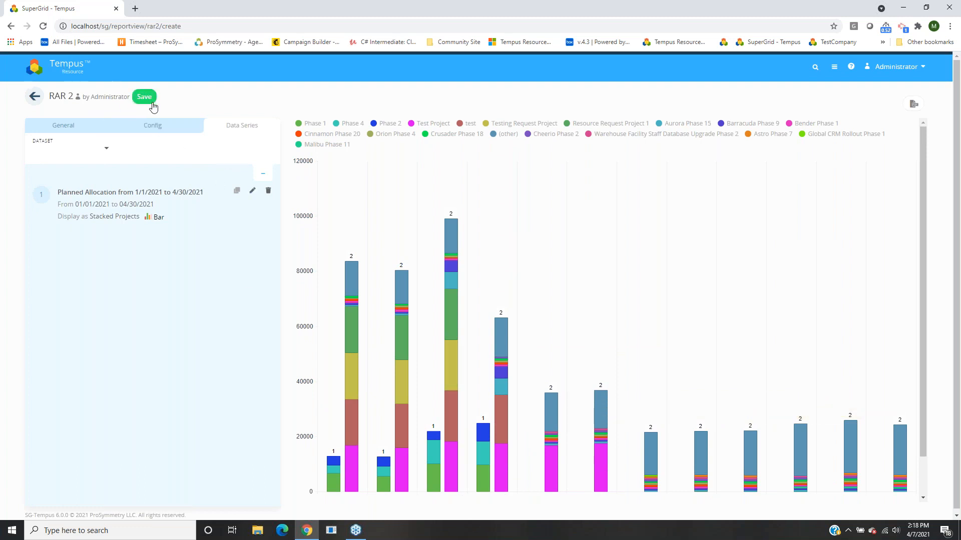
{"action": "left_click", "coordinate": [664, 73]}
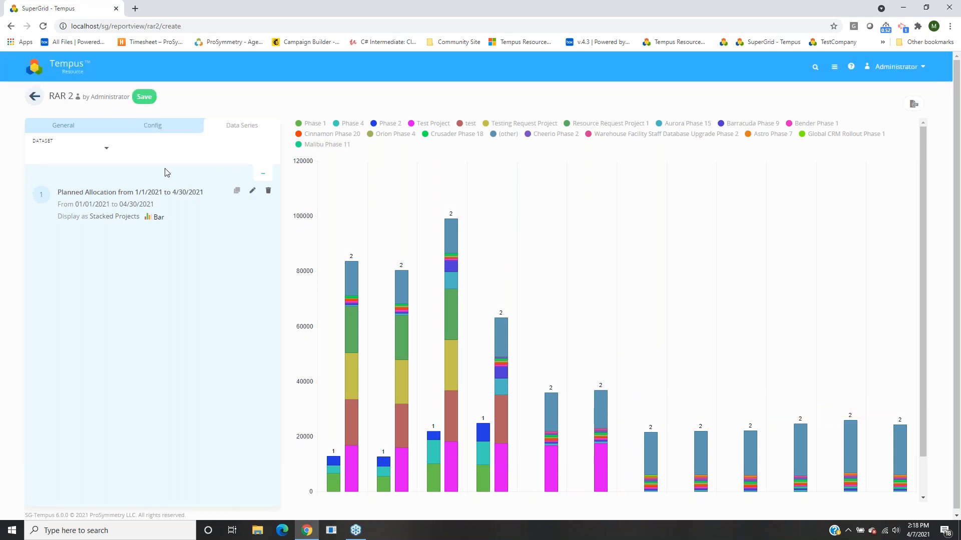
Append ' Test' to the report name so it reads 'RAR 2 Chart Test'.
{"action": "left_click", "coordinate": [80, 149]}
{"action": "left_click", "coordinate": [72, 129]}
{"action": "left_click", "coordinate": [180, 167]}
{"action": "type", "text": "Test"}
Reopen series 1 in Data Series and collapse it to redraw the chart.
{"action": "left_click", "coordinate": [221, 125]}
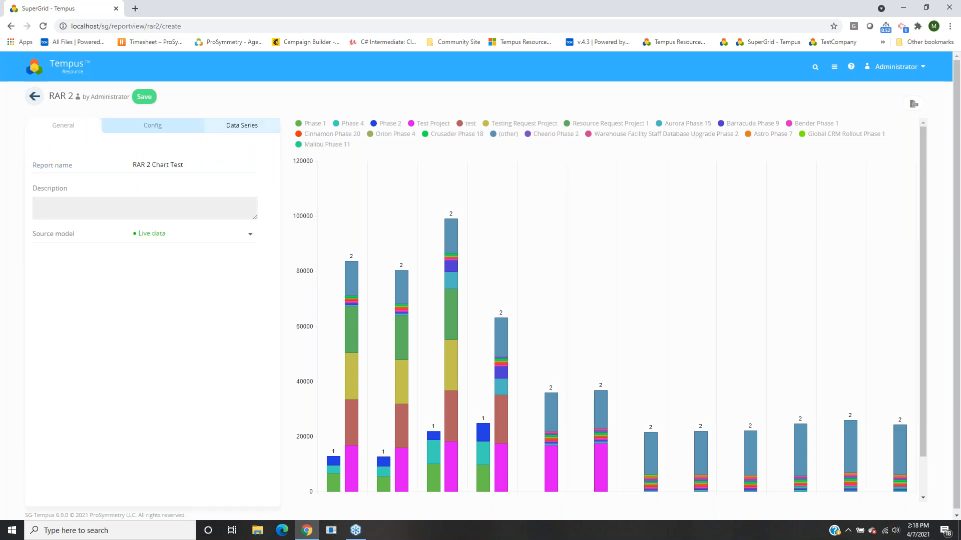
{"action": "left_click", "coordinate": [253, 180]}
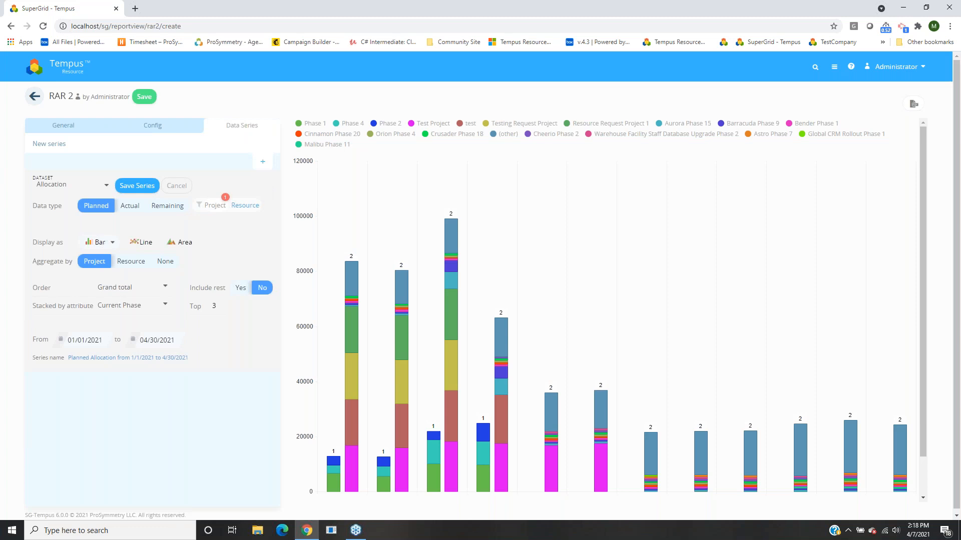
{"action": "left_click", "coordinate": [263, 161]}
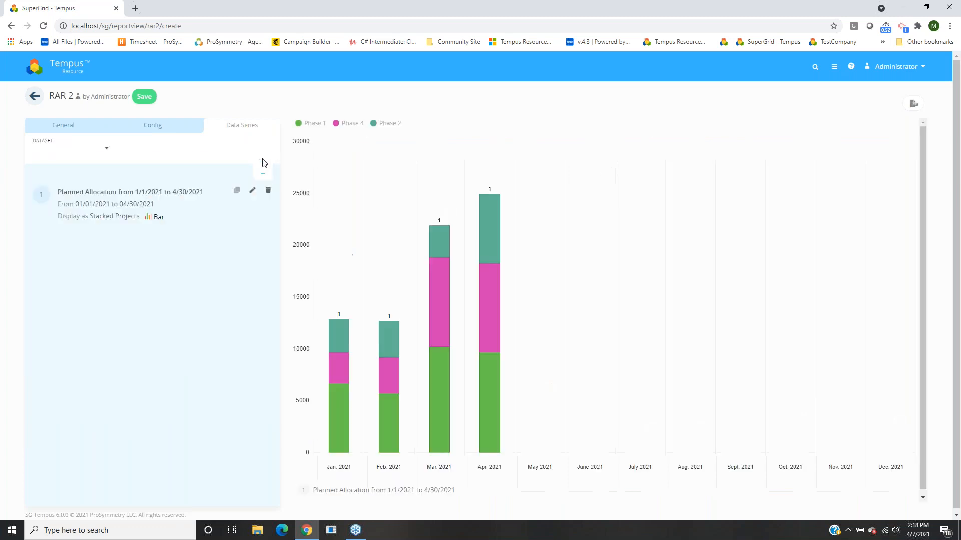
Add a Net Capacity series displayed as a line with Aggregate by set to None.
{"action": "left_click", "coordinate": [74, 150]}
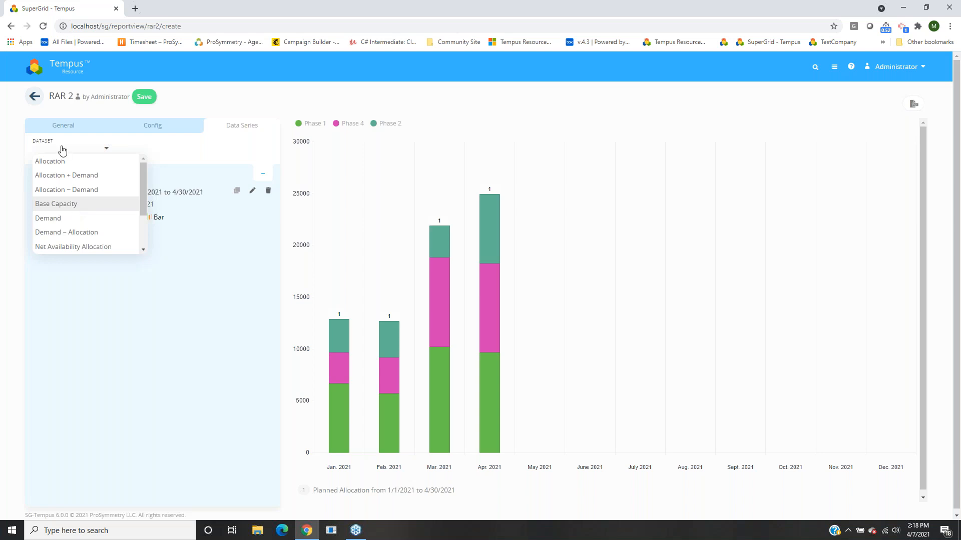
{"action": "scroll", "coordinate": [83, 229], "scroll_direction": "down", "scroll_amount": 1}
{"action": "left_click", "coordinate": [55, 225]}
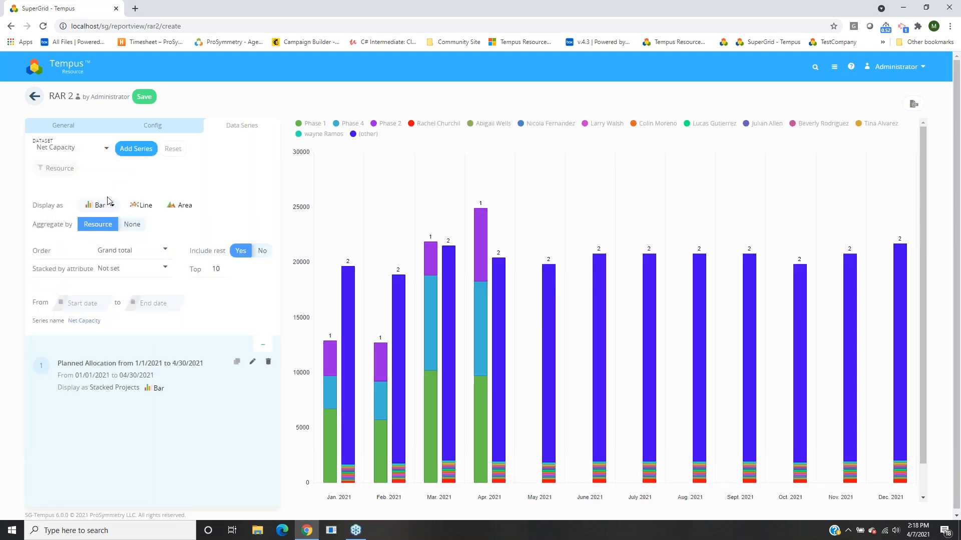
{"action": "left_click", "coordinate": [144, 206]}
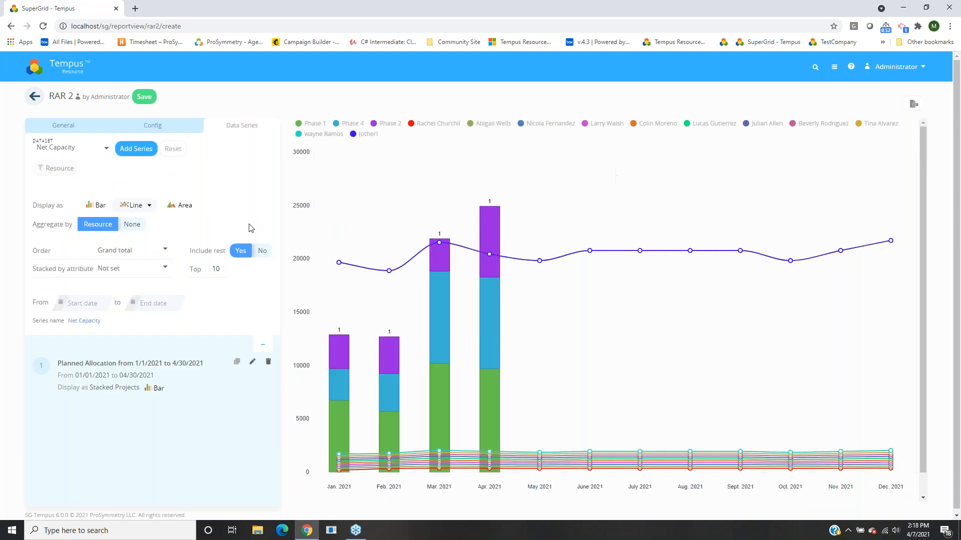
{"action": "left_click", "coordinate": [131, 226]}
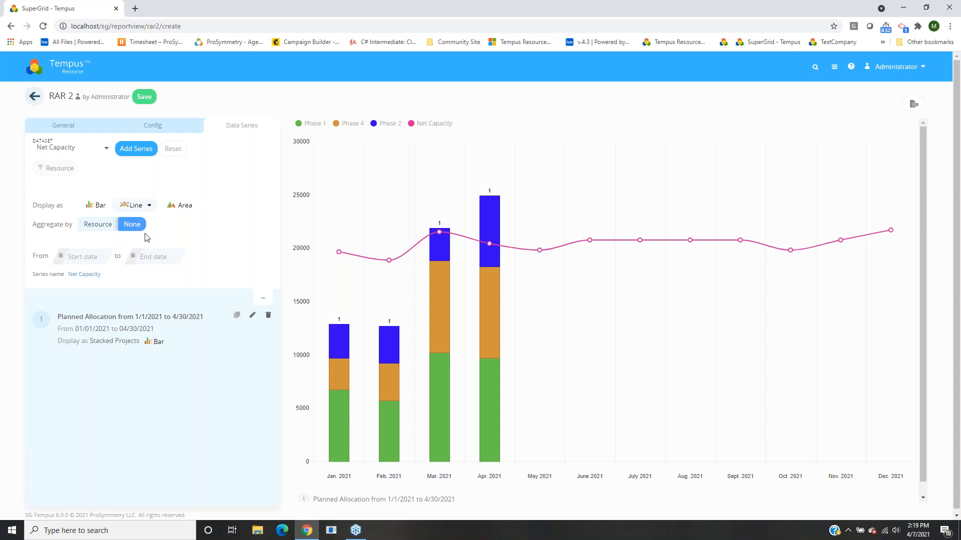
{"action": "left_click", "coordinate": [139, 150]}
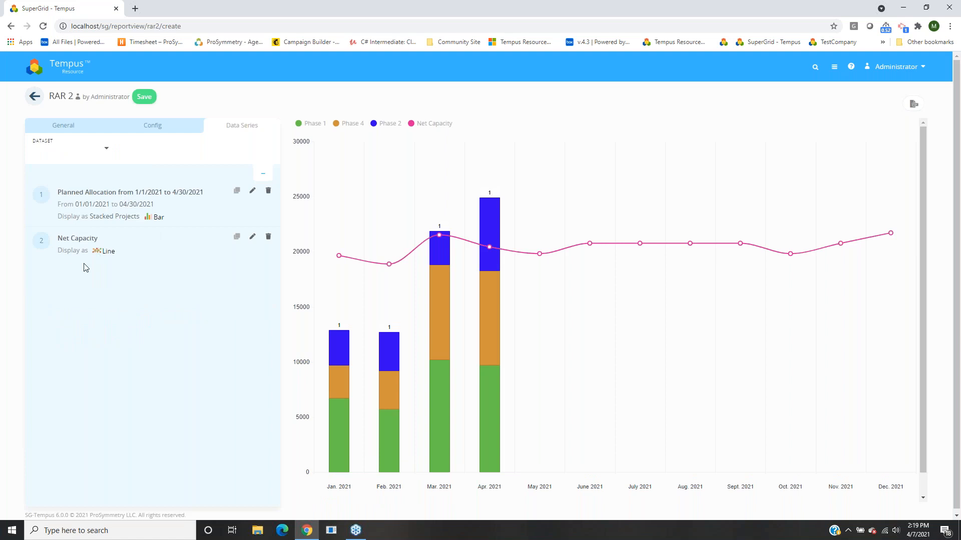
Add an Allocation series with the Actual data type as the chart's third series.
{"action": "mouse_move", "coordinate": [365, 270]}
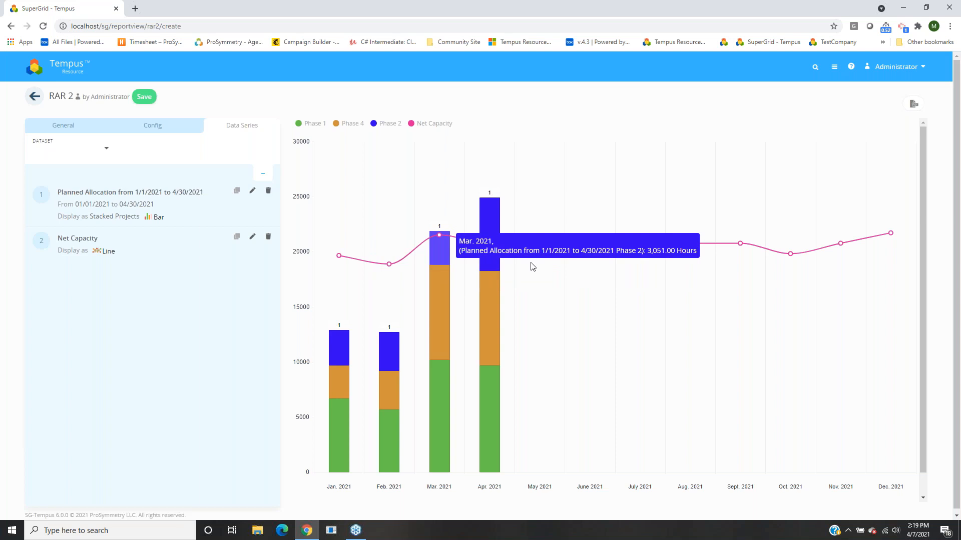
{"action": "left_click", "coordinate": [106, 148]}
{"action": "left_click", "coordinate": [70, 161]}
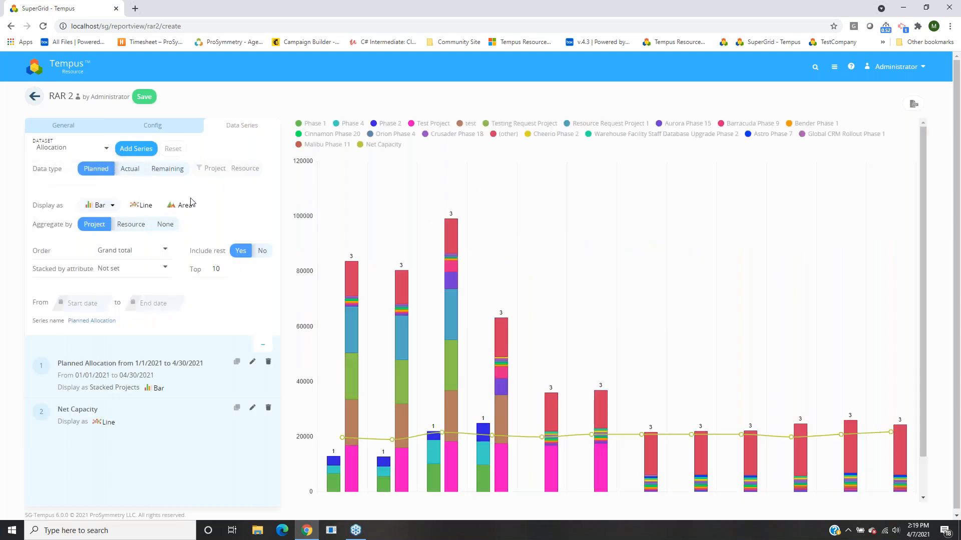
{"action": "left_click", "coordinate": [130, 169]}
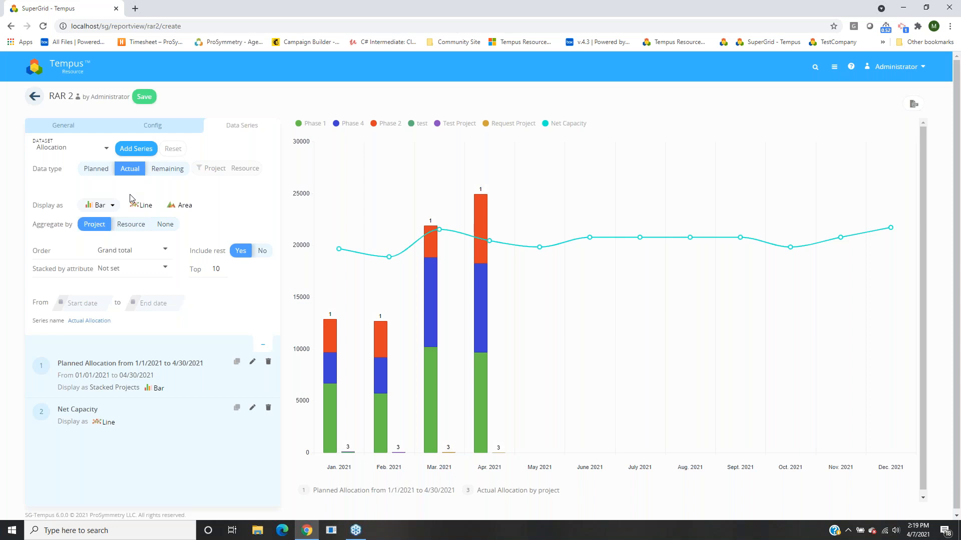
{"action": "left_click", "coordinate": [138, 149]}
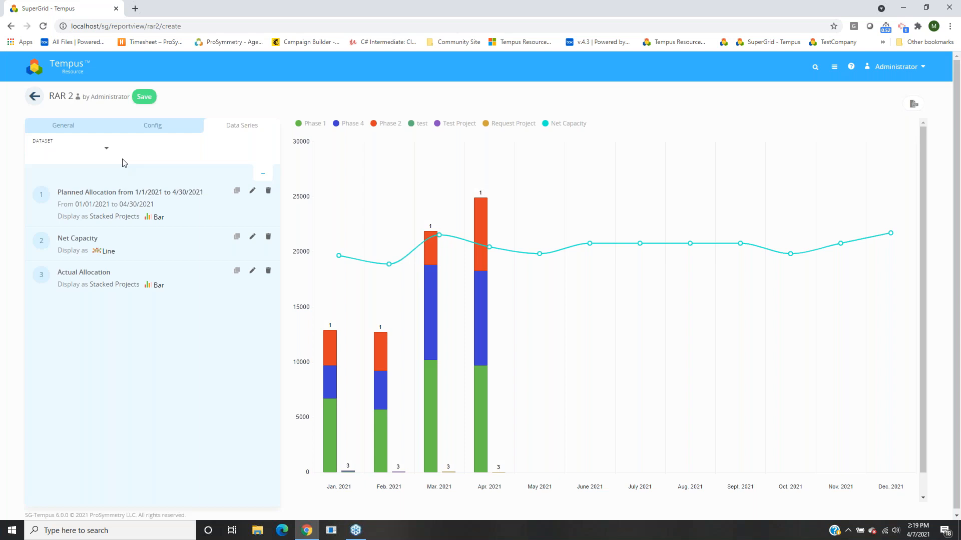
Save 'RAR 2 Chart Test', download its chart as a PDF, and go back to Report Management.
{"action": "left_click", "coordinate": [154, 102]}
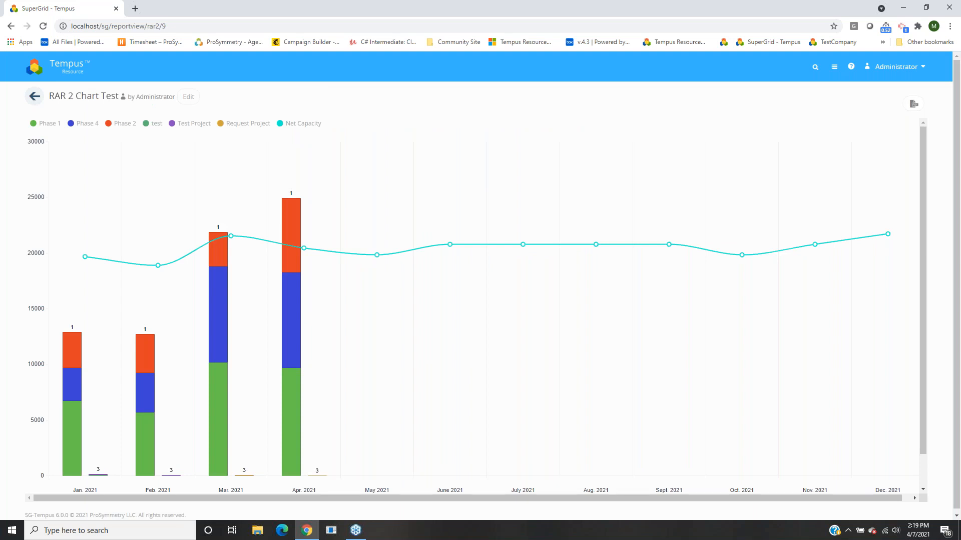
{"action": "left_click", "coordinate": [188, 98]}
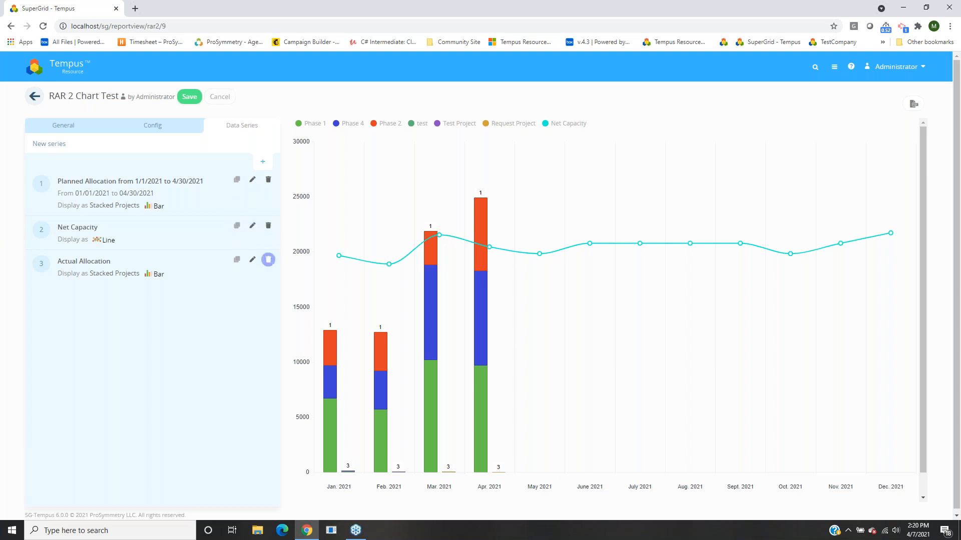
{"action": "left_click", "coordinate": [221, 96]}
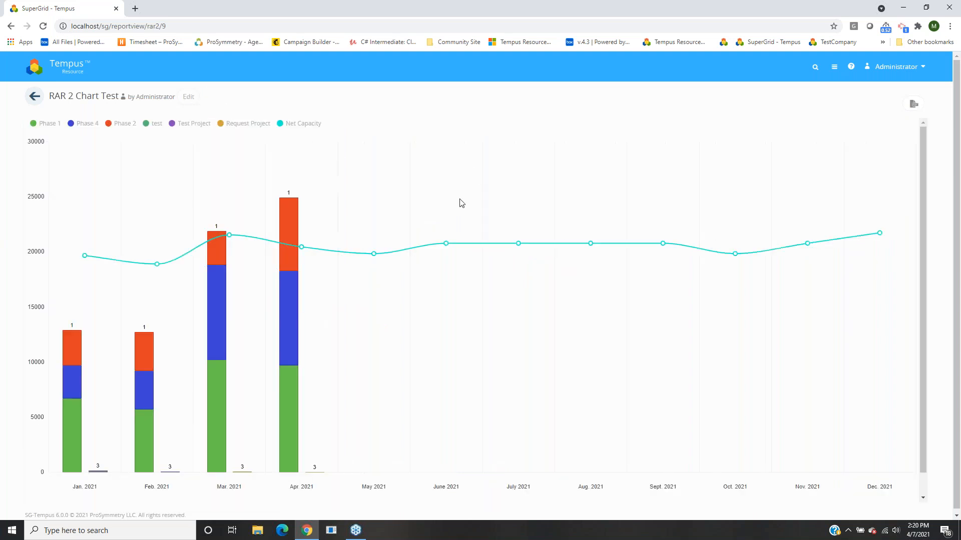
{"action": "left_click", "coordinate": [913, 107]}
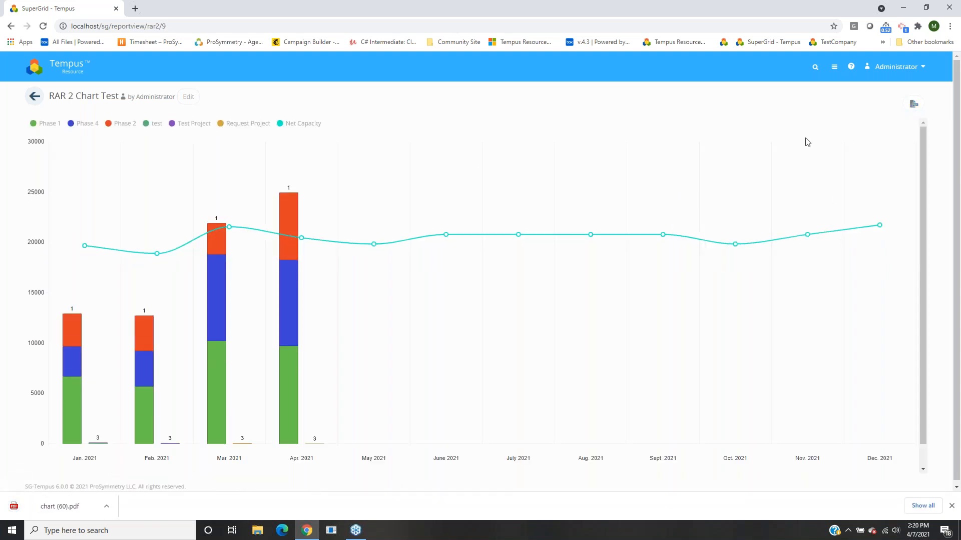
{"action": "left_click", "coordinate": [35, 97]}
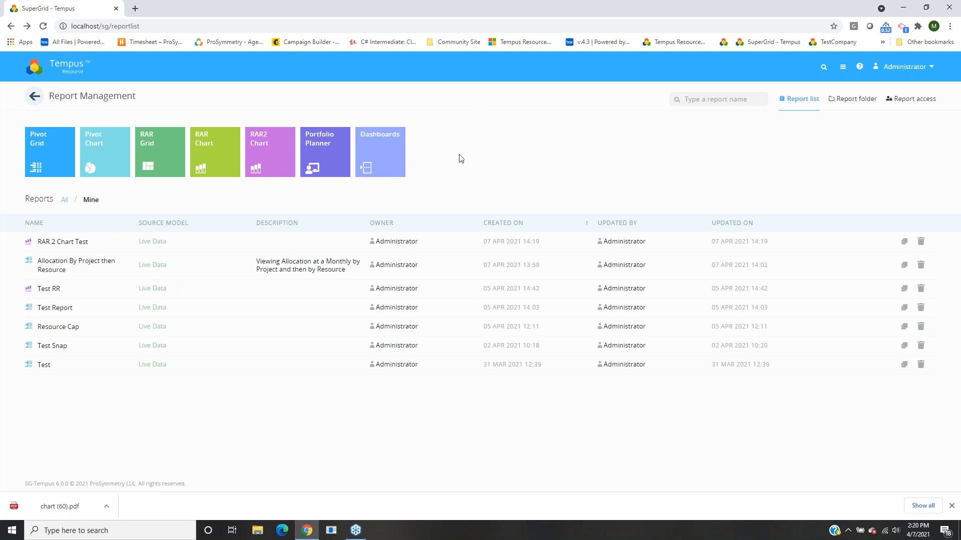
Give Administrator viewer access to the Allocation By Project then Resource report.
{"action": "left_click", "coordinate": [912, 102]}
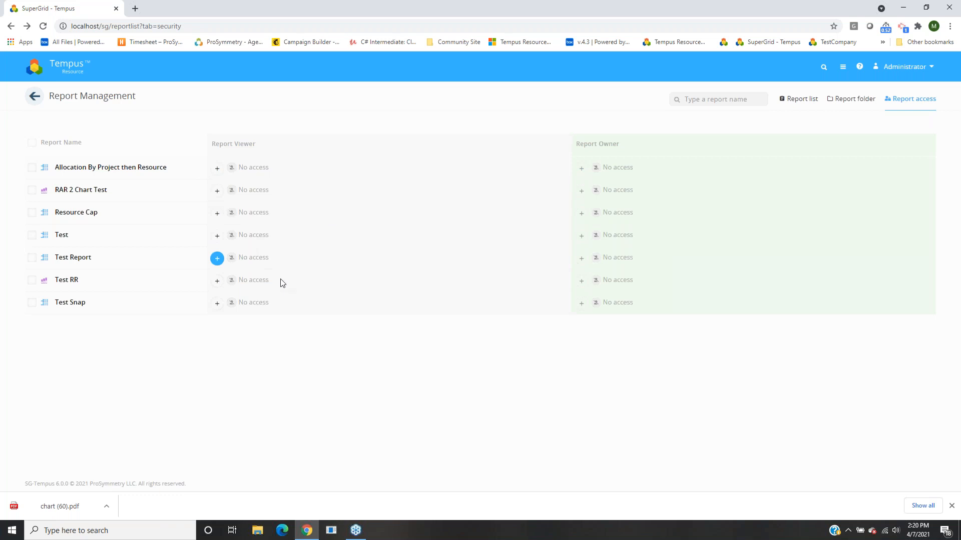
{"action": "left_click", "coordinate": [262, 165]}
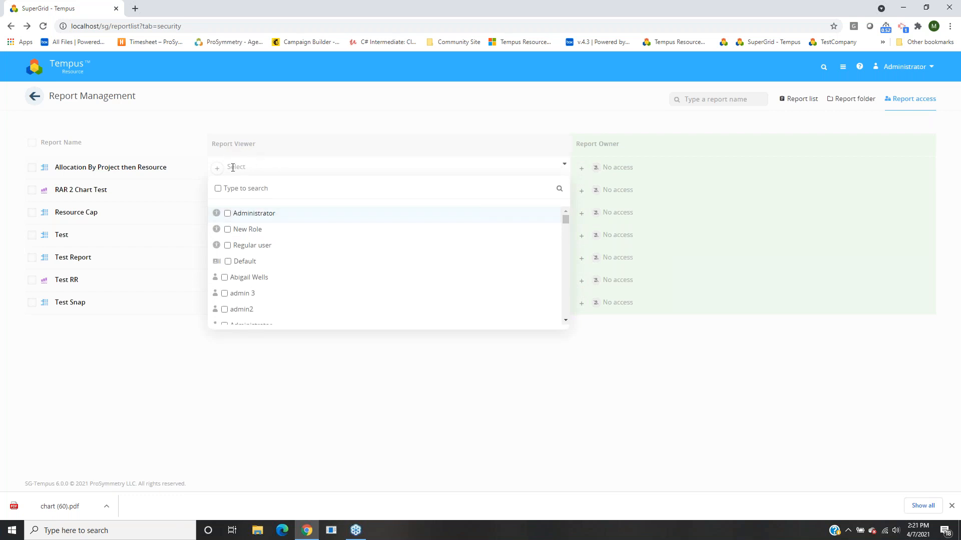
{"action": "left_click", "coordinate": [227, 213]}
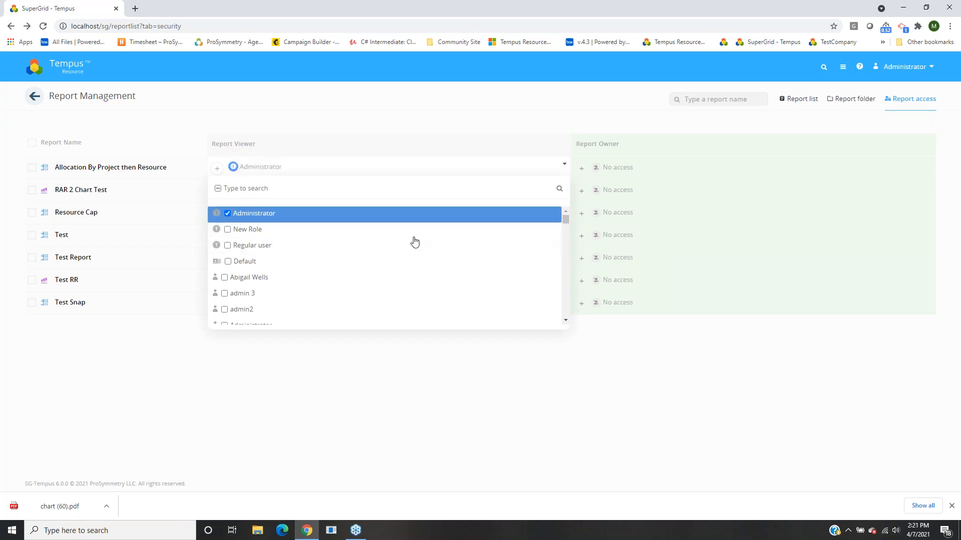
{"action": "left_click", "coordinate": [425, 109]}
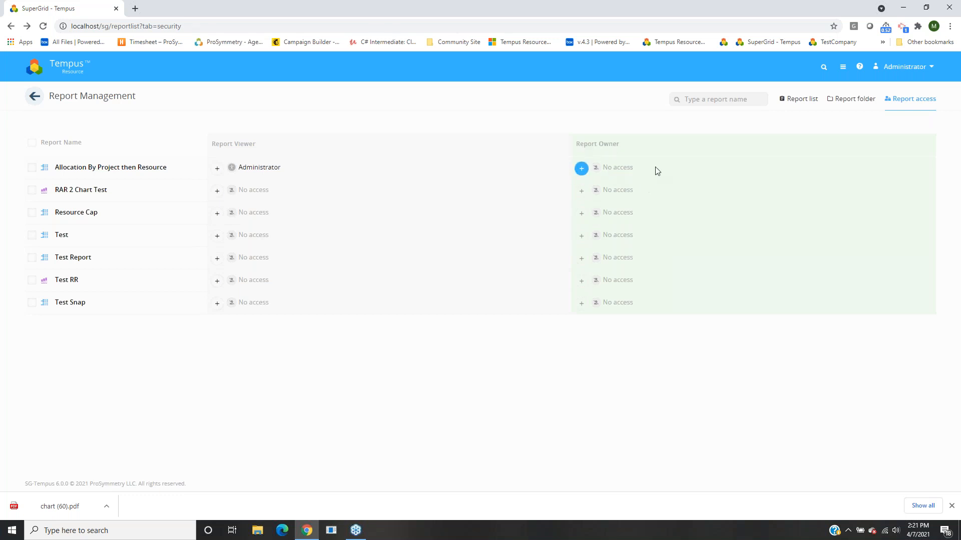
Make Administrator that report's owner and return to the report list.
{"action": "left_click", "coordinate": [600, 167]}
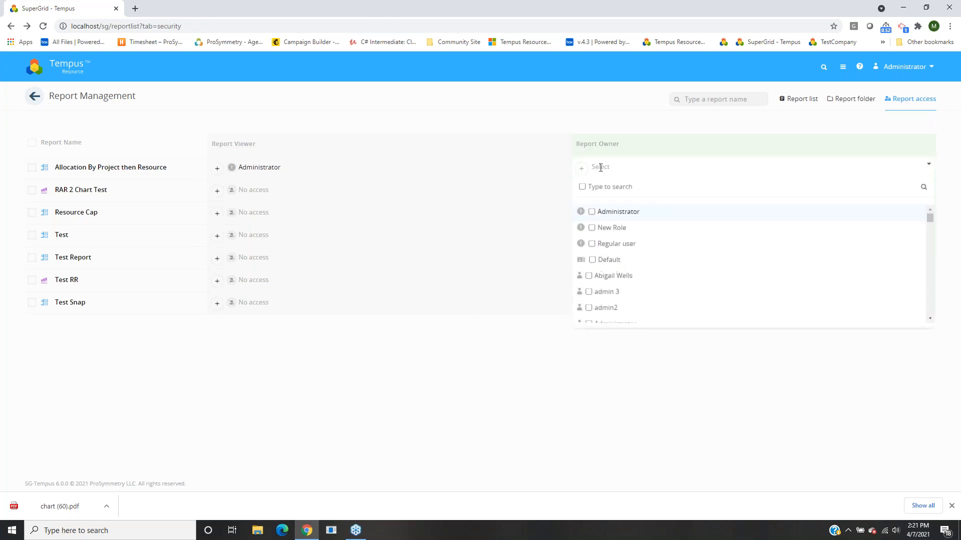
{"action": "left_click", "coordinate": [592, 214]}
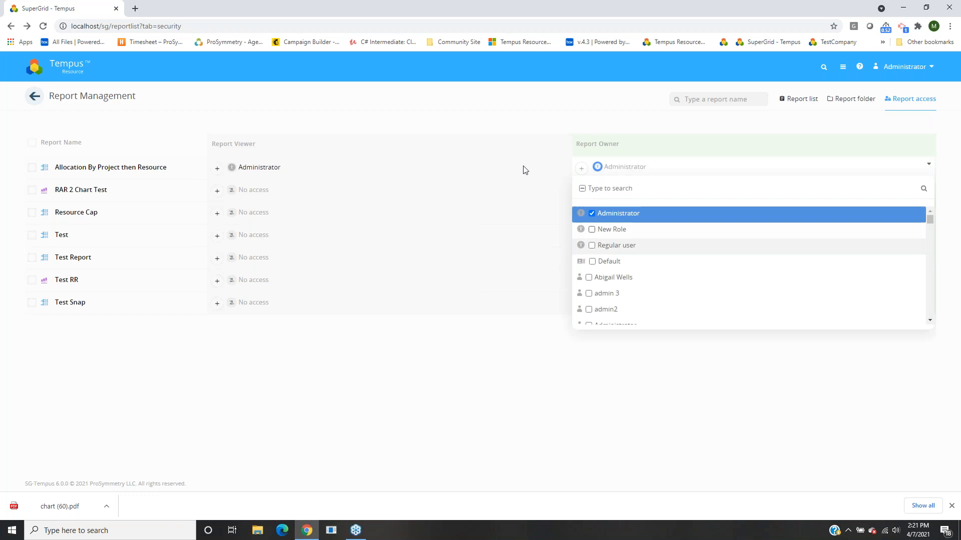
{"action": "left_click", "coordinate": [535, 117]}
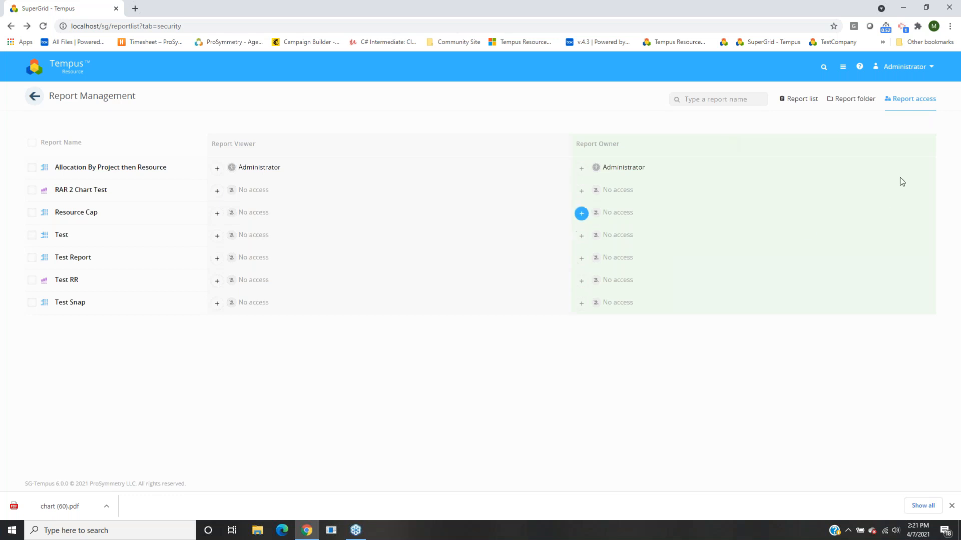
{"action": "left_click", "coordinate": [788, 107]}
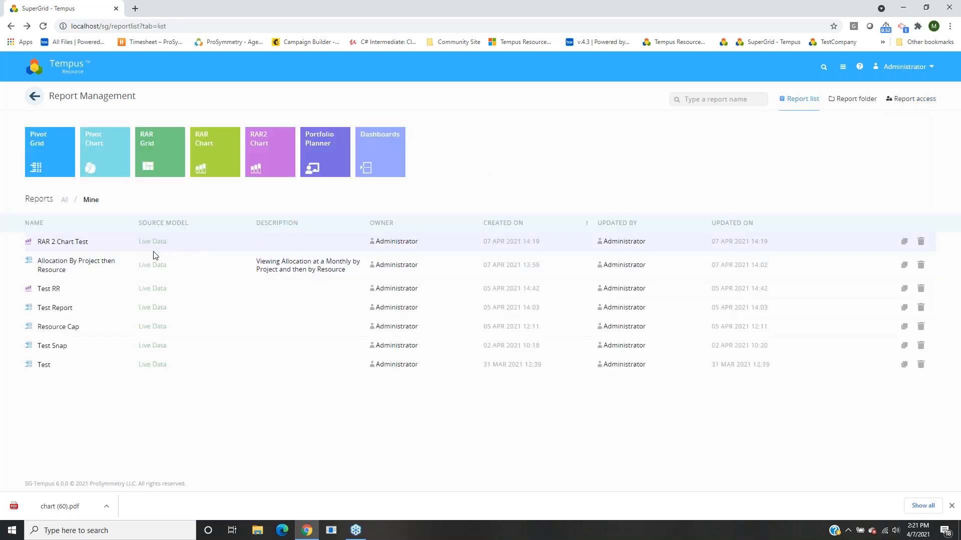
Switch the reports filter from Mine to All, adding the three System reports.
{"action": "left_click", "coordinate": [67, 200]}
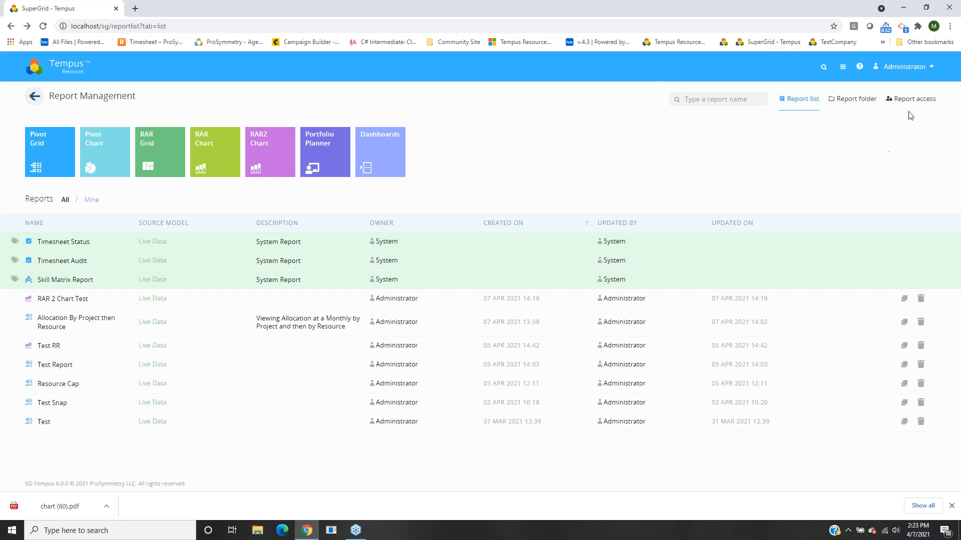
{"action": "left_click", "coordinate": [951, 163]}
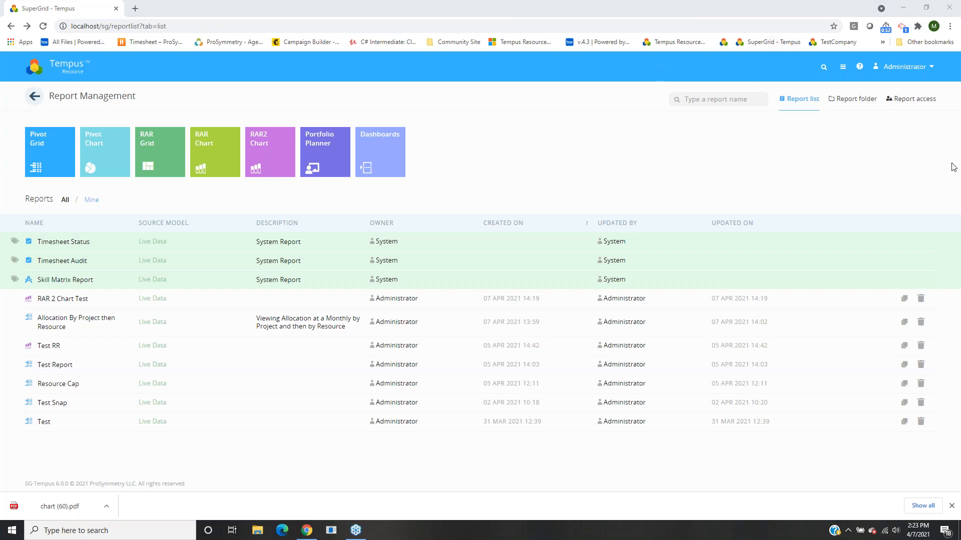